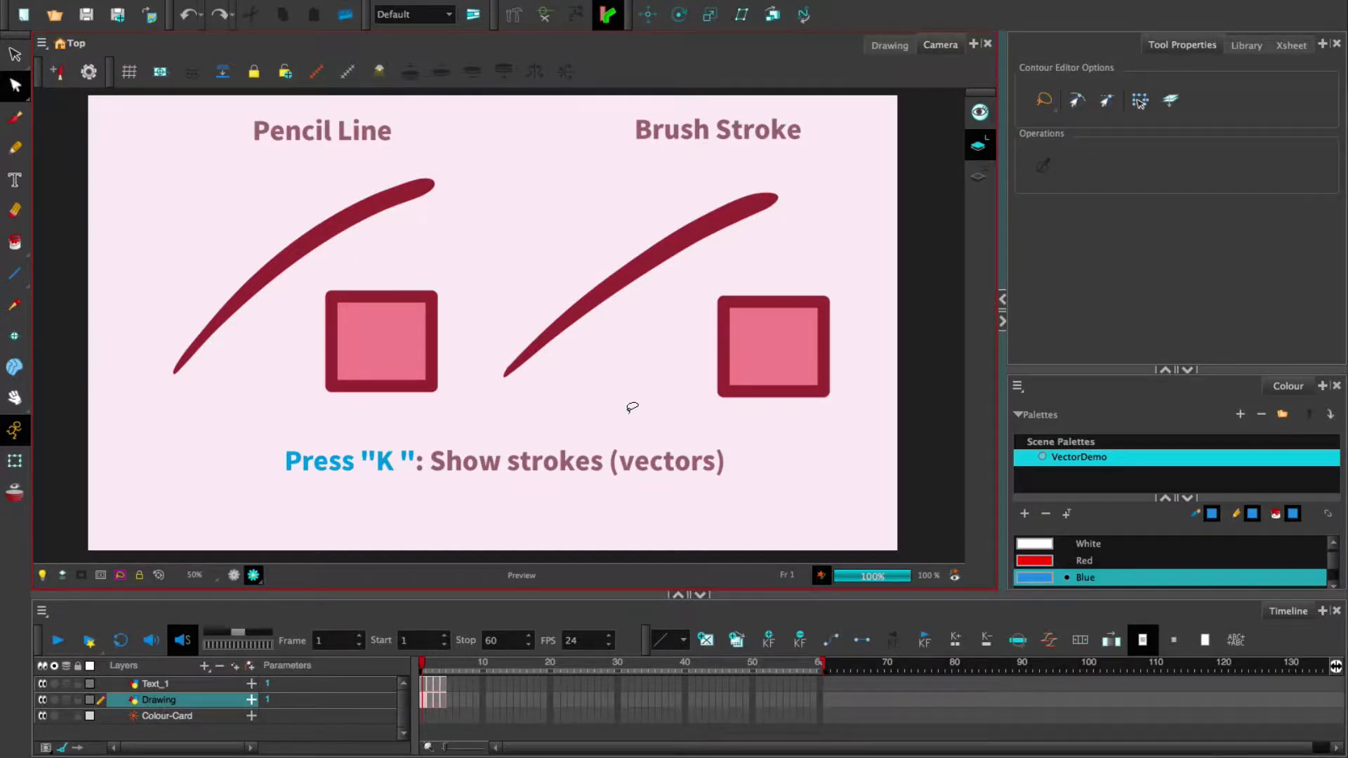
# - Show the drawings' vector strokes and pan around to inspect the pencil line's centreline and endpoints
pyautogui.press('k')
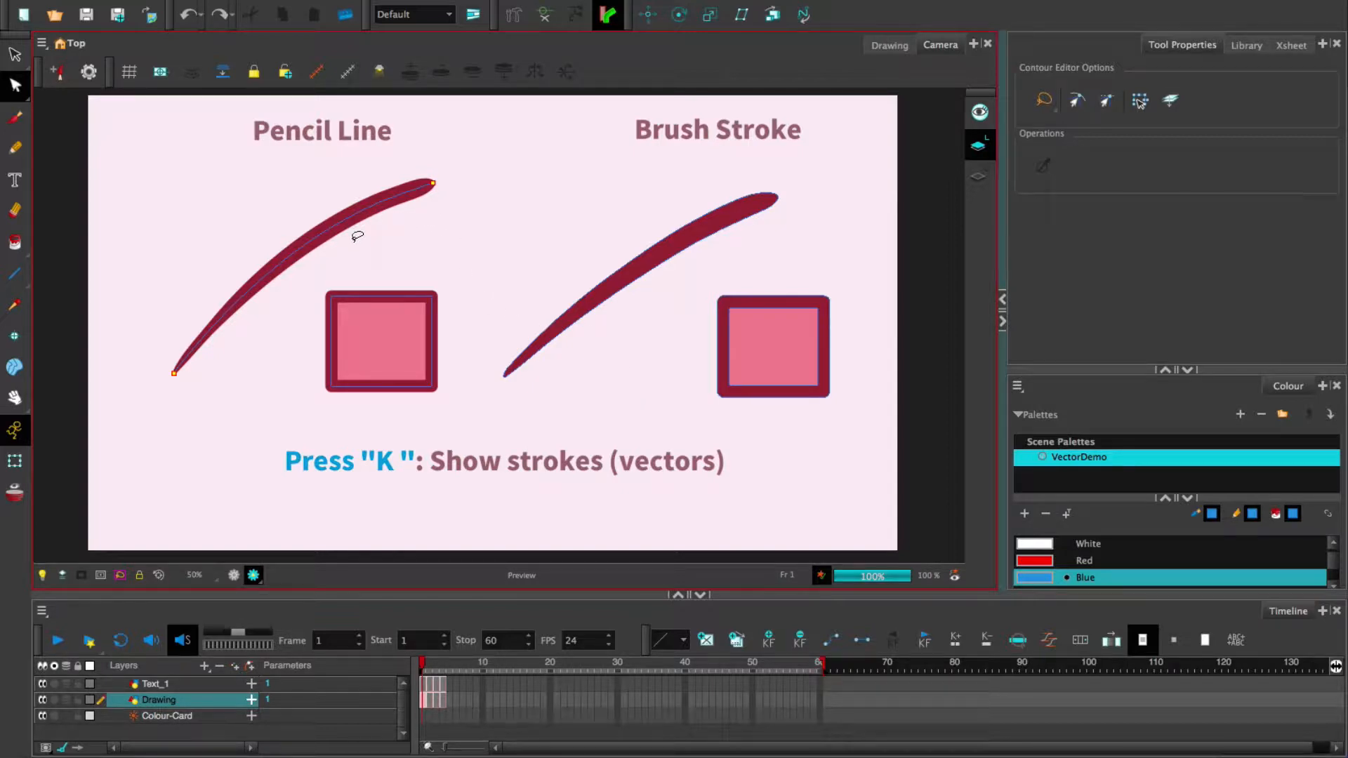
pyautogui.scroll(-1, 588, 298)
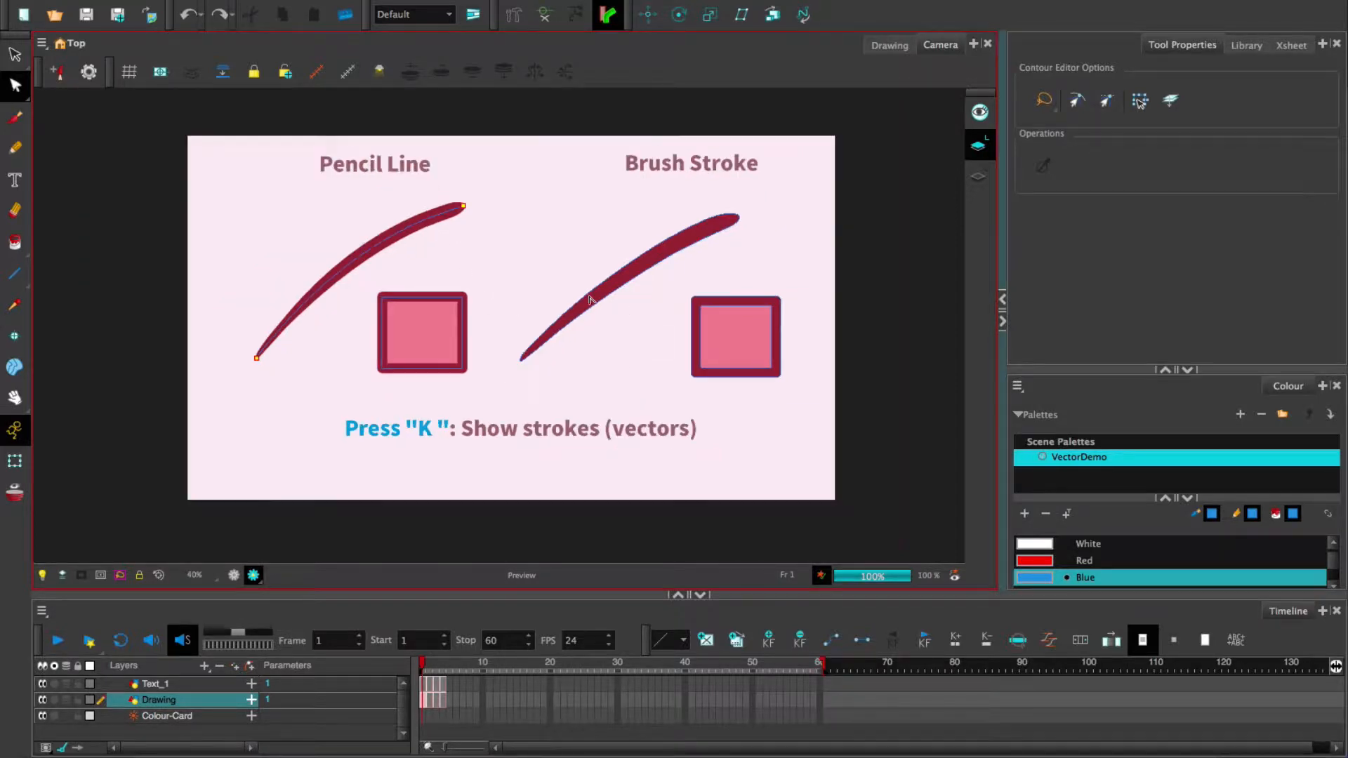
pyautogui.scroll(3, 512, 250)
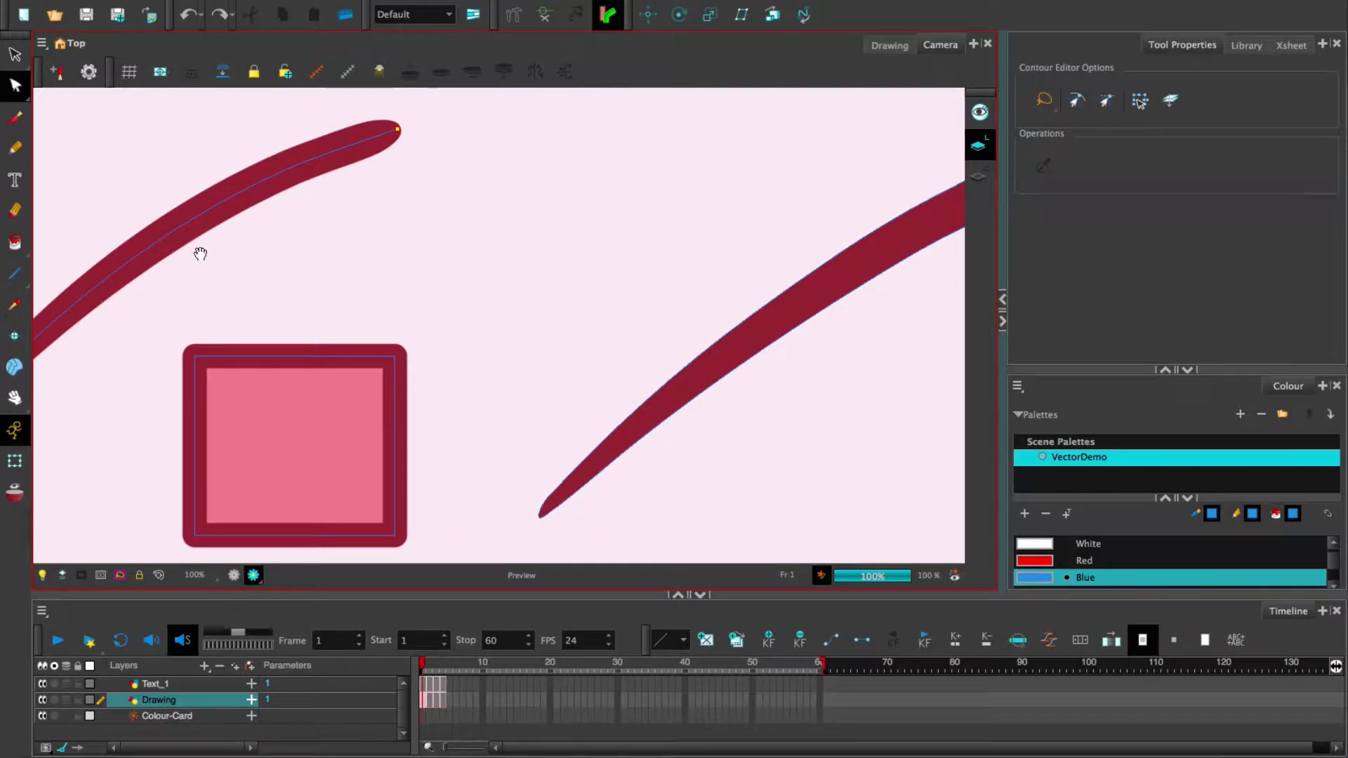
pyautogui.moveTo(199, 250)
pyautogui.mouseDown()
pyautogui.moveTo(627, 254)
pyautogui.moveTo(530, 280)
pyautogui.mouseUp()
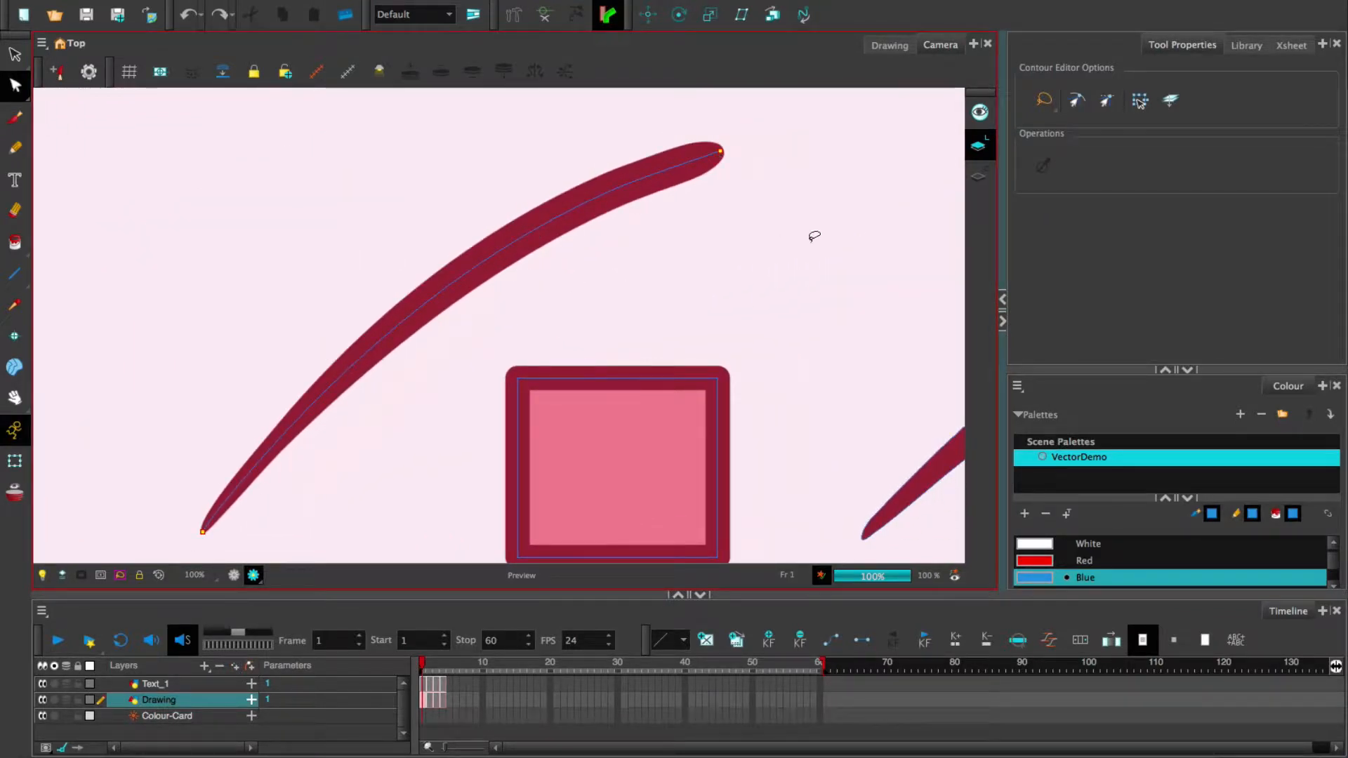
pyautogui.hscroll(5, 843, 210)
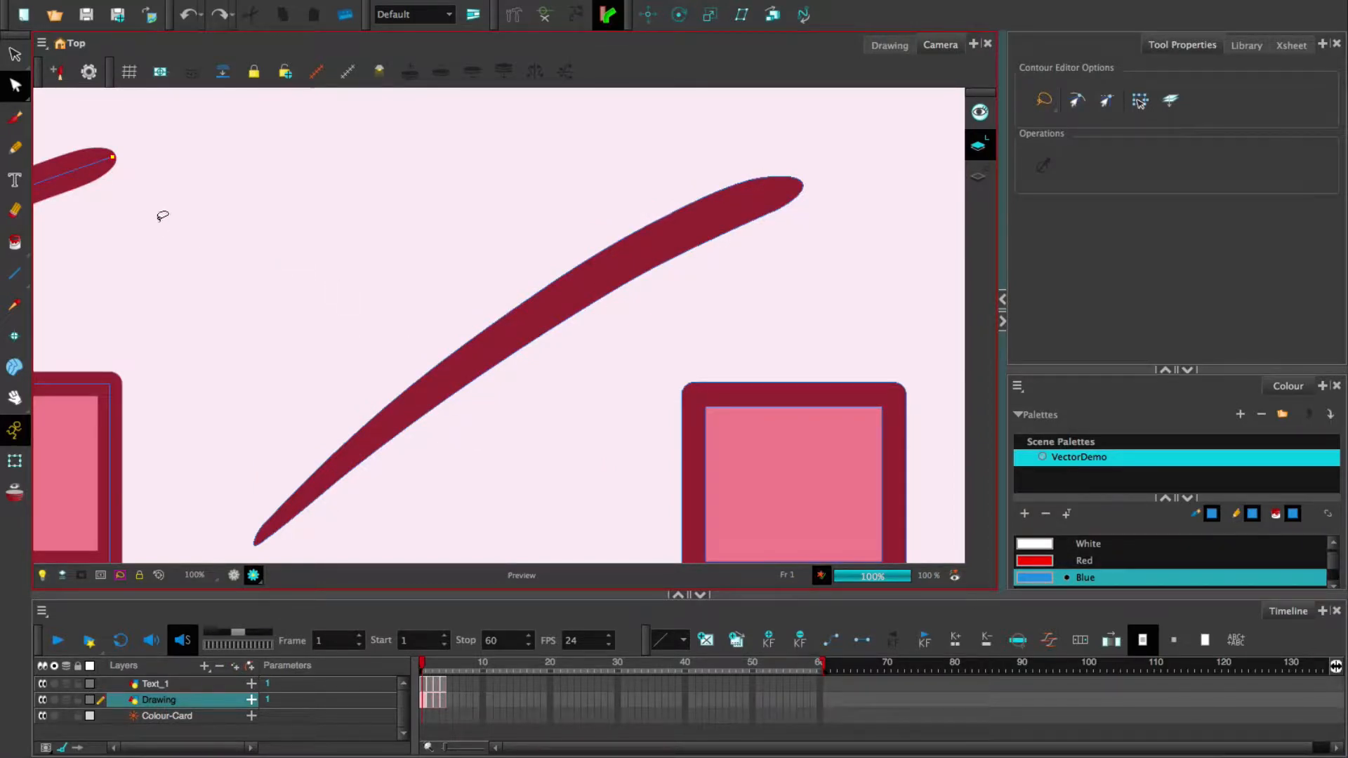
pyautogui.scroll(-2, 427, 225)
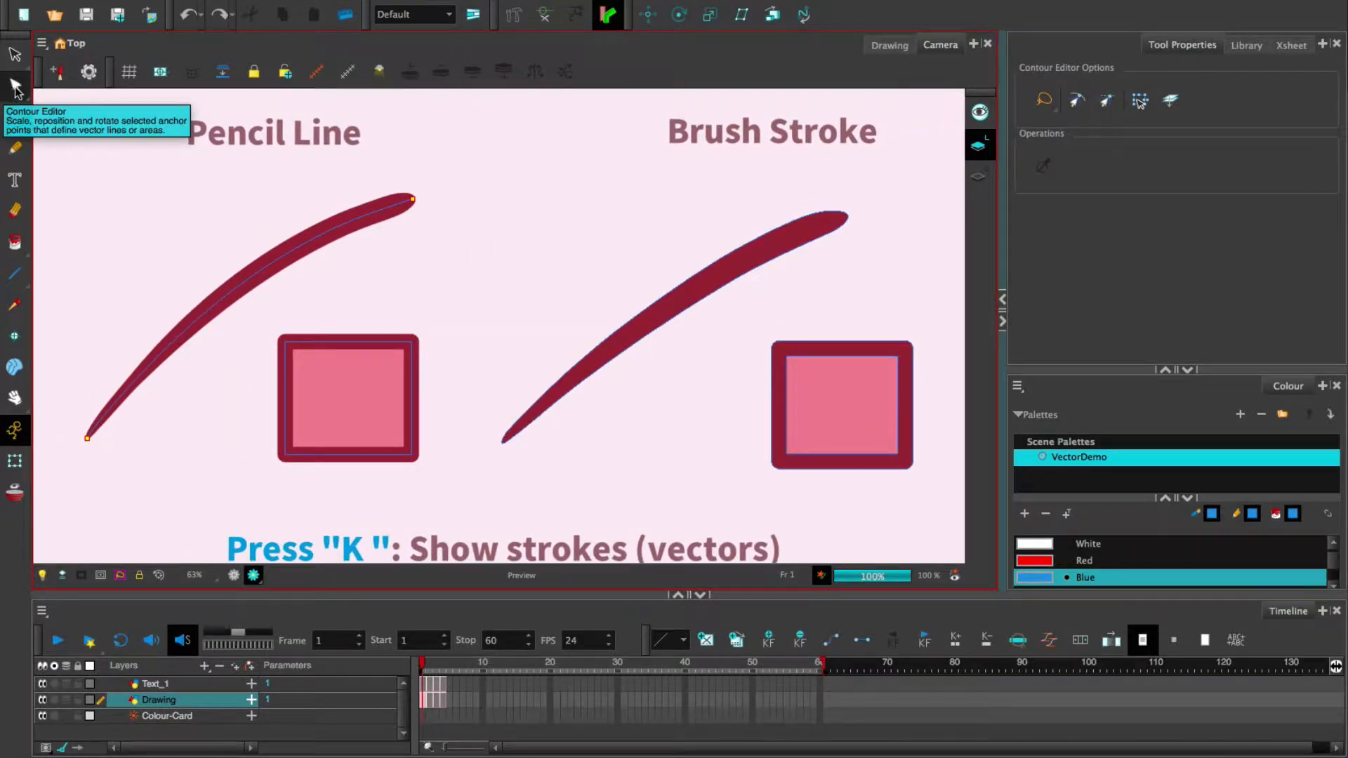
# - Select contour points on the pencil line and the brush stroke with the Contour Editor
pyautogui.click(303, 242)
pyautogui.moveTo(337, 260)
pyautogui.mouseDown()
pyautogui.moveTo(502, 205)
pyautogui.moveTo(344, 278)
pyautogui.mouseUp()
pyautogui.moveTo(113, 459)
pyautogui.mouseDown()
pyautogui.moveTo(85, 434)
pyautogui.moveTo(169, 391)
pyautogui.mouseUp()
pyautogui.moveTo(610, 442)
pyautogui.mouseDown()
pyautogui.moveTo(502, 385)
pyautogui.moveTo(882, 165)
pyautogui.moveTo(786, 293)
pyautogui.mouseUp()
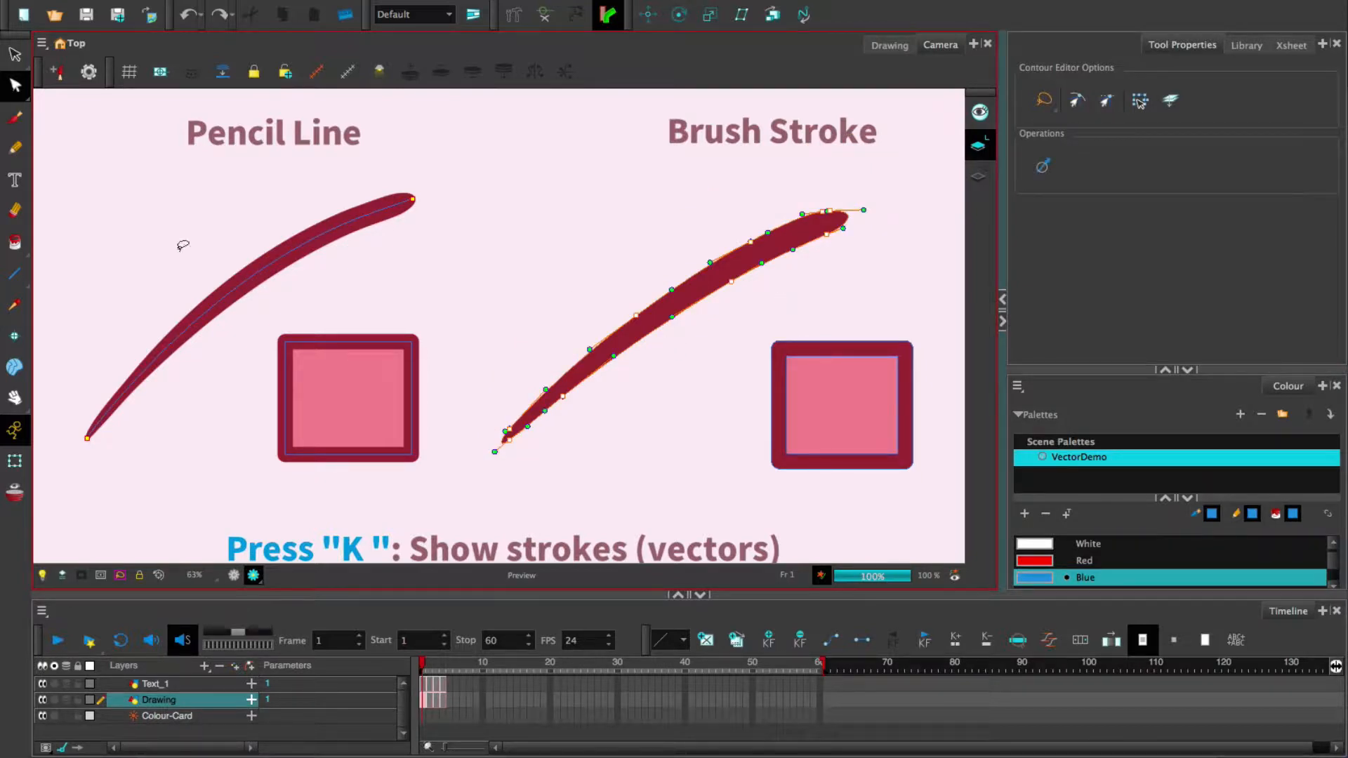
# - Select the whole pencil line to view its thickness settings and Tapered Thickness Stencil preset
pyautogui.click(15, 54)
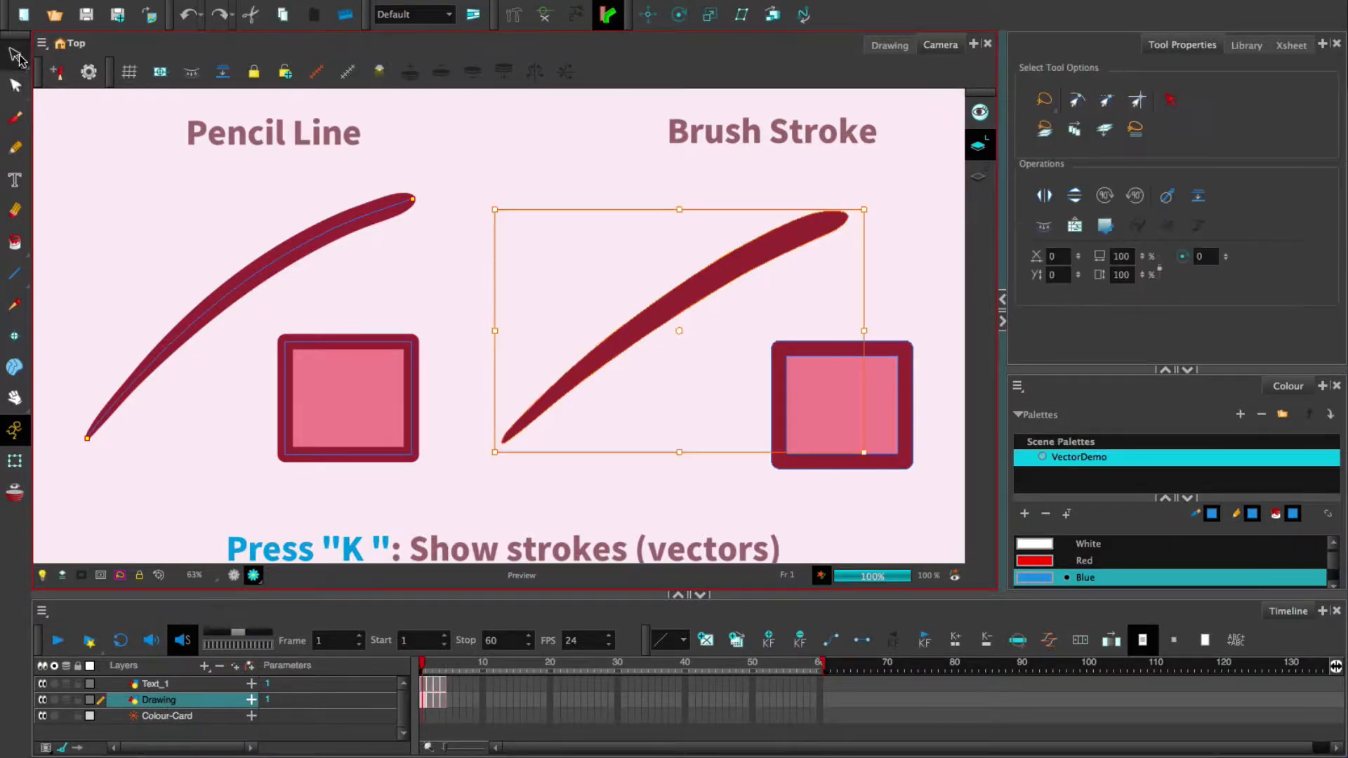
pyautogui.click(285, 247)
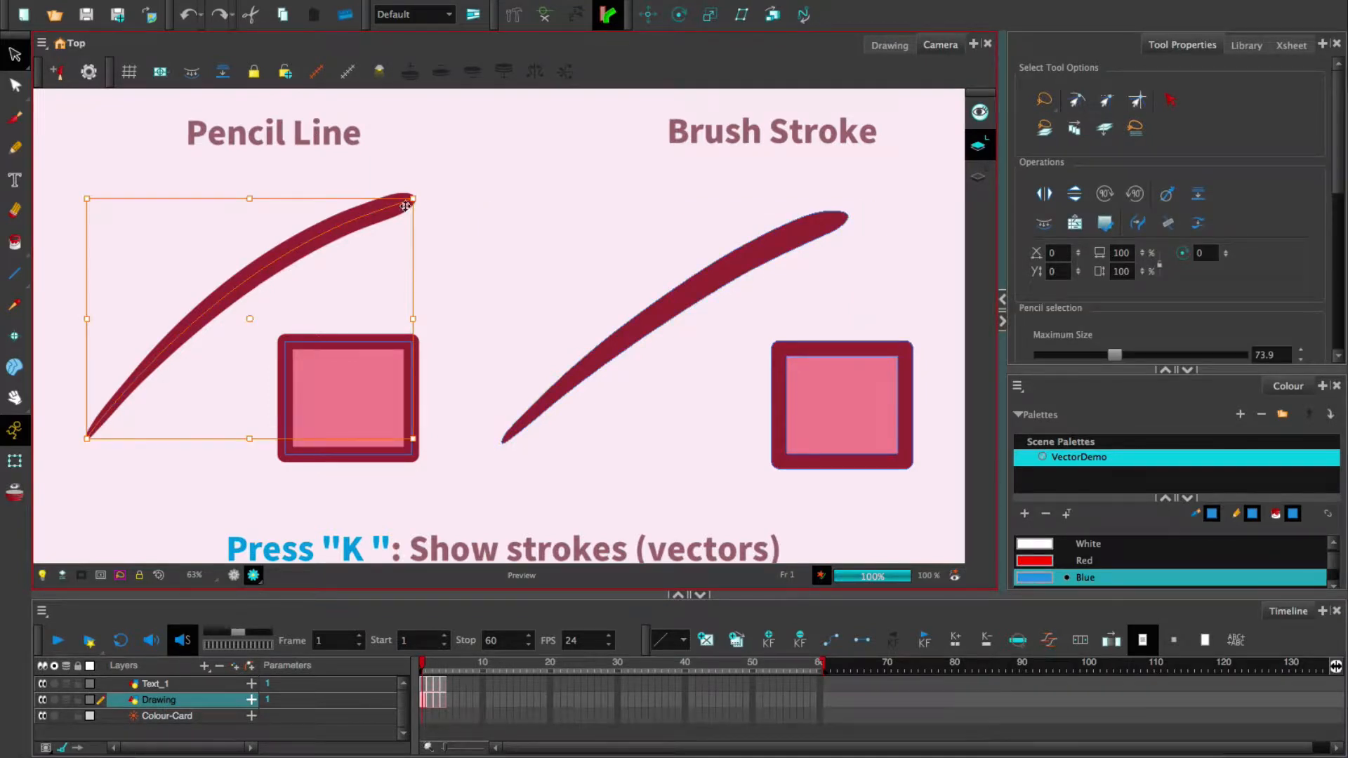
pyautogui.scroll(-5, 1342, 238)
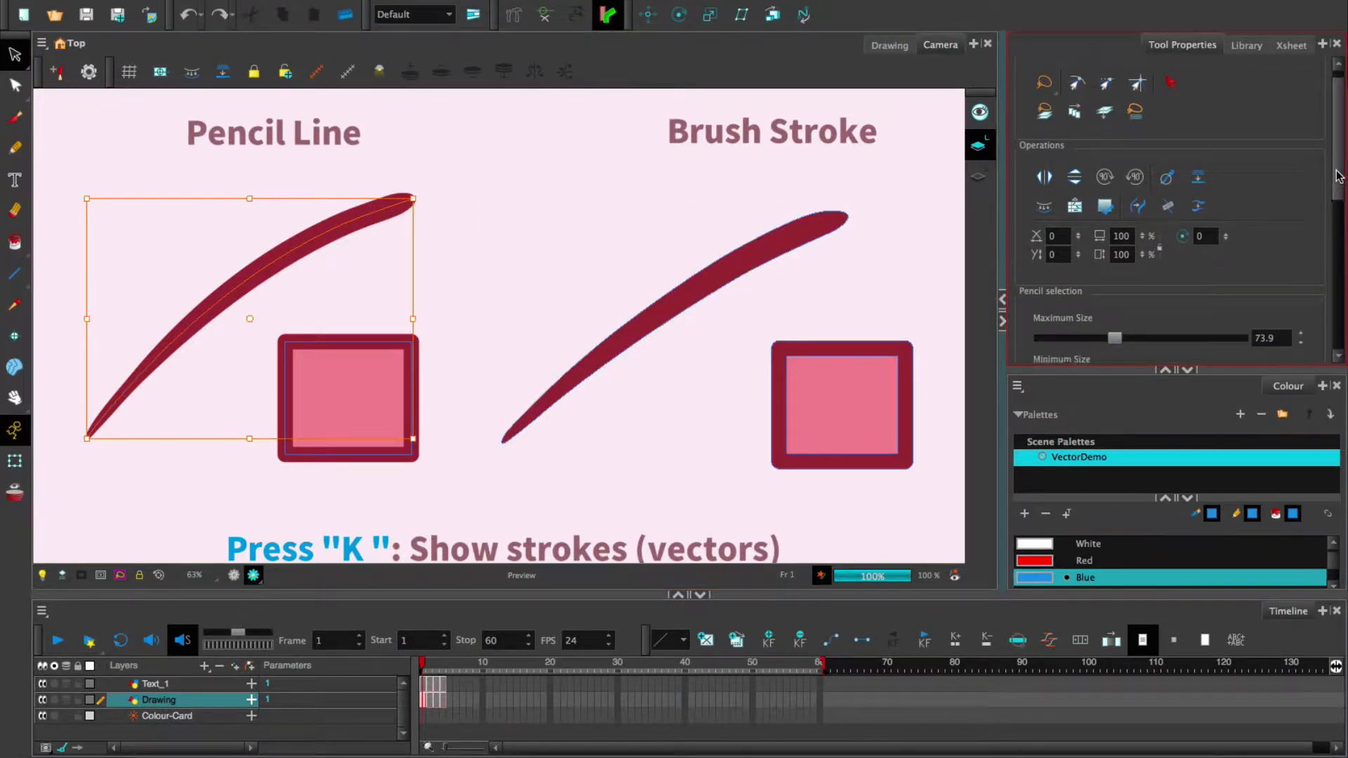
pyautogui.moveTo(1341, 235)
pyautogui.mouseDown()
pyautogui.moveTo(1339, 280)
pyautogui.moveTo(1338, 235)
pyautogui.moveTo(1329, 265)
pyautogui.mouseUp()
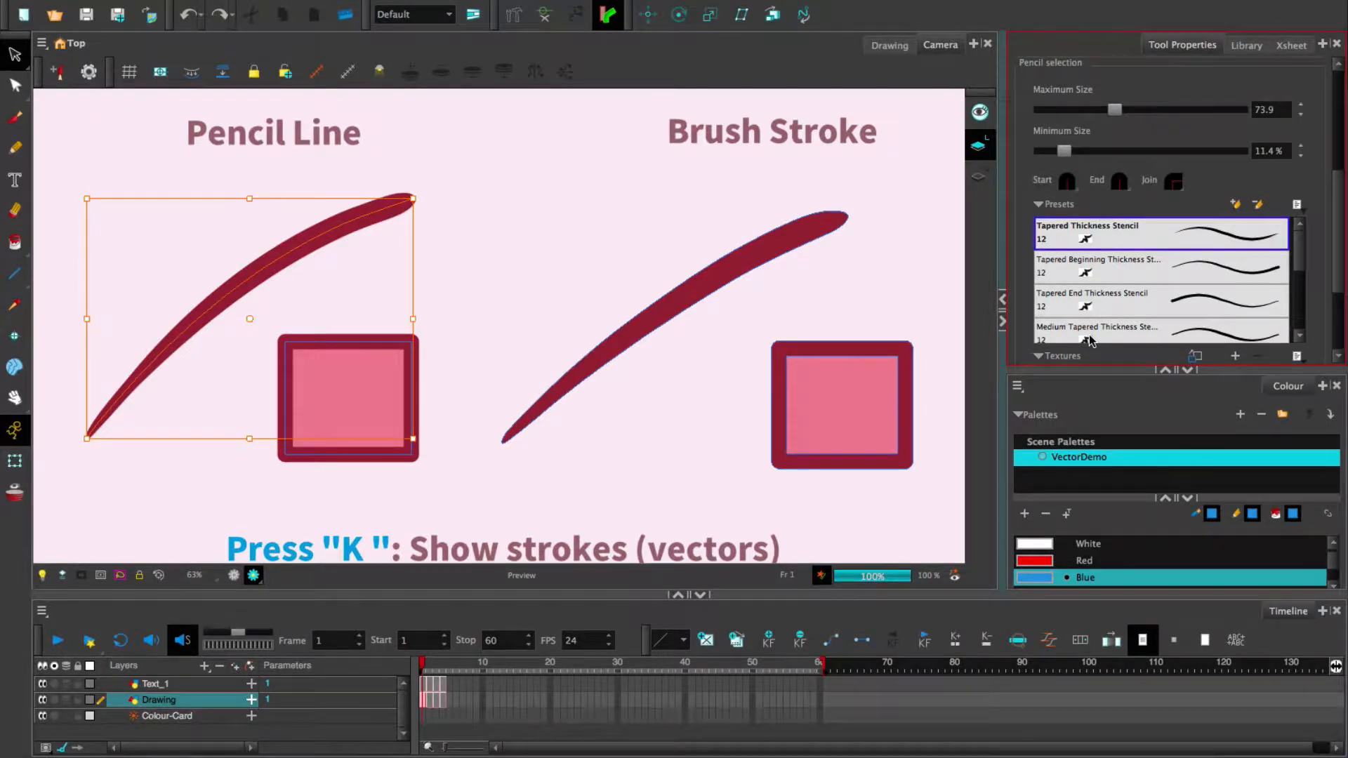
pyautogui.press('Escape')
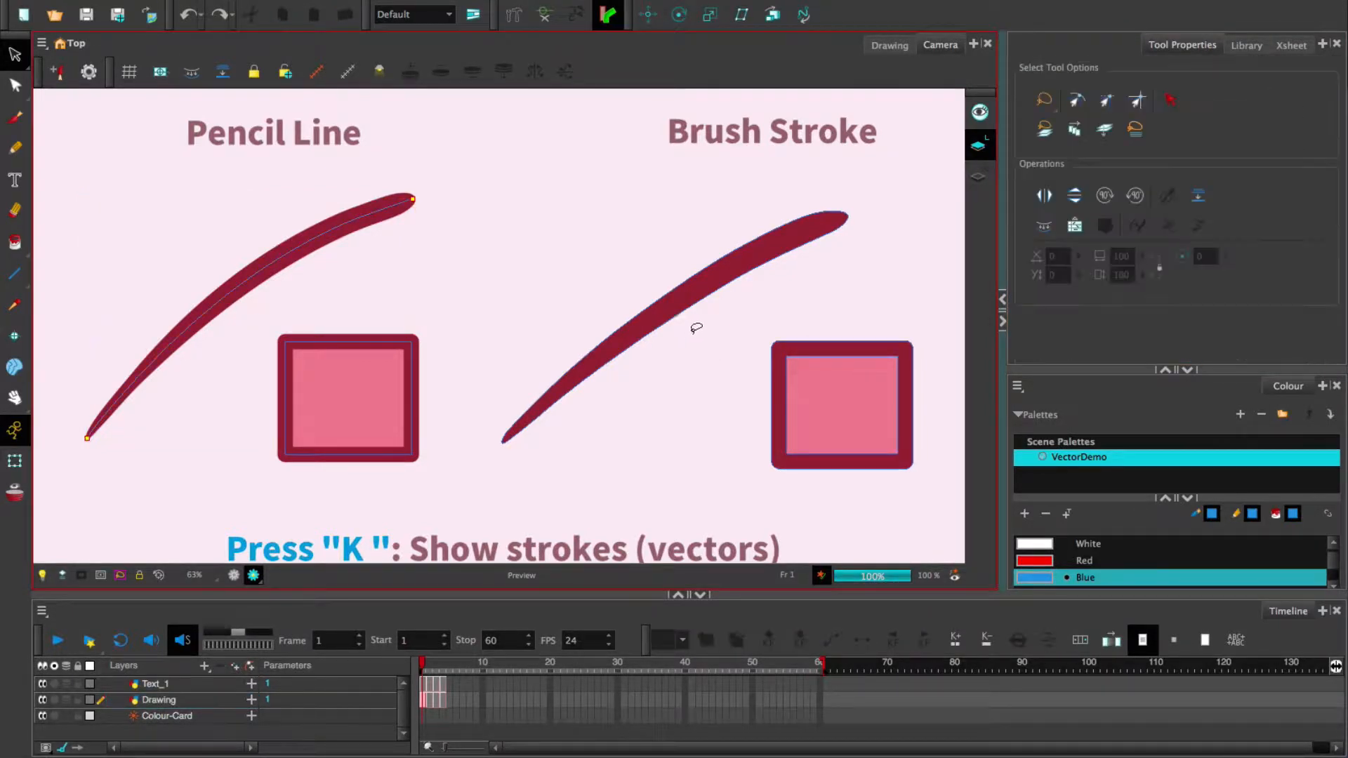
pyautogui.hotkey('alt', '/')
pyautogui.hotkey('alt', 'b')
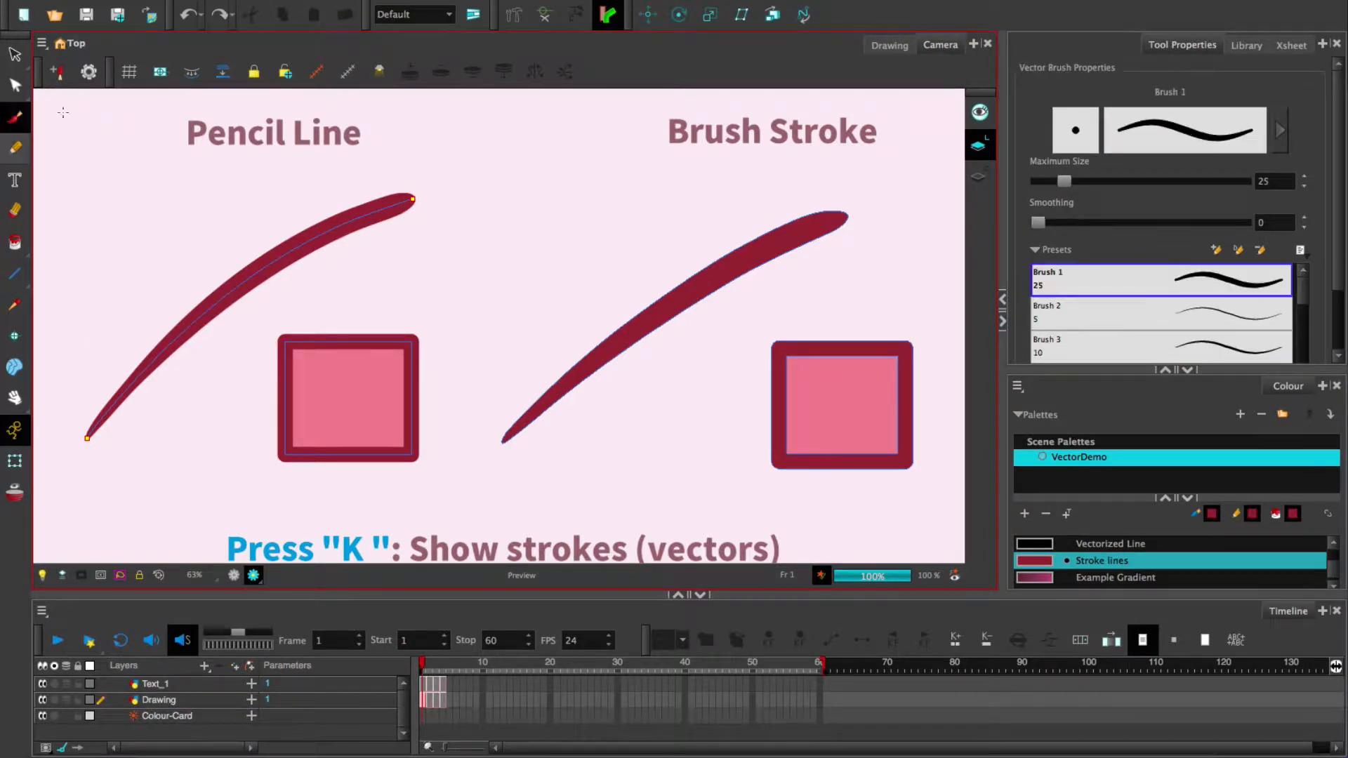
pyautogui.moveTo(561, 274)
pyautogui.mouseDown()
pyautogui.moveTo(635, 210)
pyautogui.moveTo(551, 302)
pyautogui.moveTo(602, 284)
pyautogui.moveTo(576, 316)
pyautogui.moveTo(667, 295)
pyautogui.moveTo(583, 393)
pyautogui.moveTo(611, 322)
pyautogui.moveTo(674, 351)
pyautogui.mouseUp()
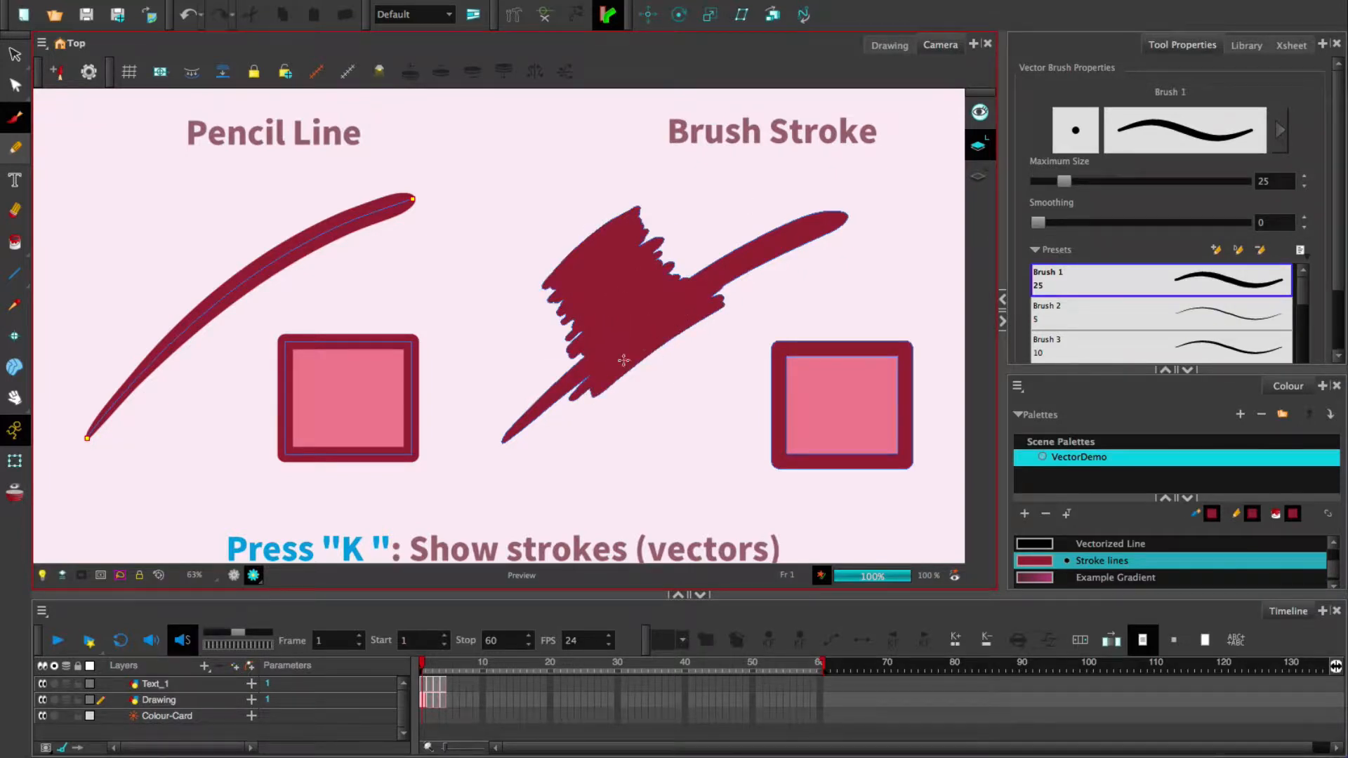
pyautogui.click(14, 85)
pyautogui.moveTo(526, 264)
pyautogui.mouseDown()
pyautogui.moveTo(617, 301)
pyautogui.moveTo(488, 386)
pyautogui.mouseUp()
pyautogui.click(704, 436)
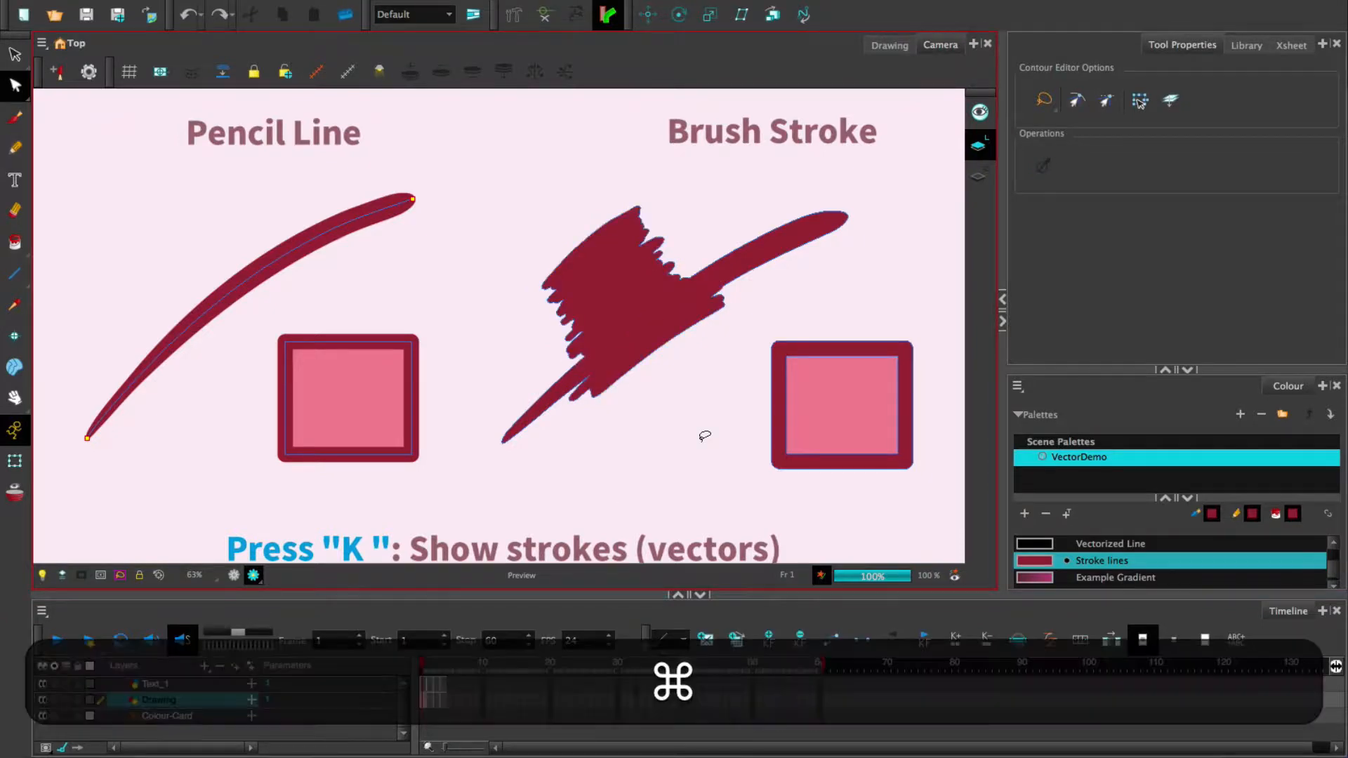
pyautogui.press('super+z')
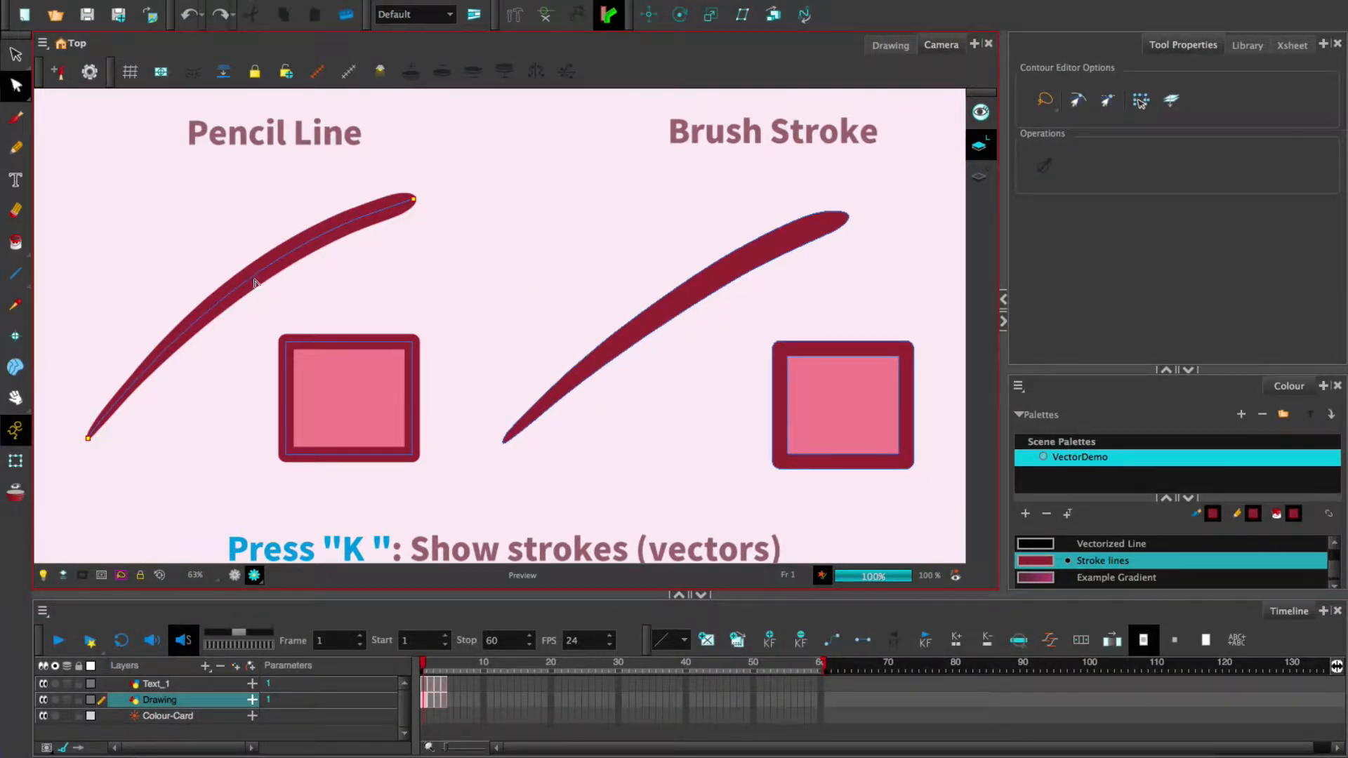
# - Reshape the pencil line's middle point and right end, then undo the reshaping
pyautogui.moveTo(283, 292)
pyautogui.mouseDown()
pyautogui.moveTo(292, 271)
pyautogui.moveTo(292, 294)
pyautogui.moveTo(214, 216)
pyautogui.mouseUp()
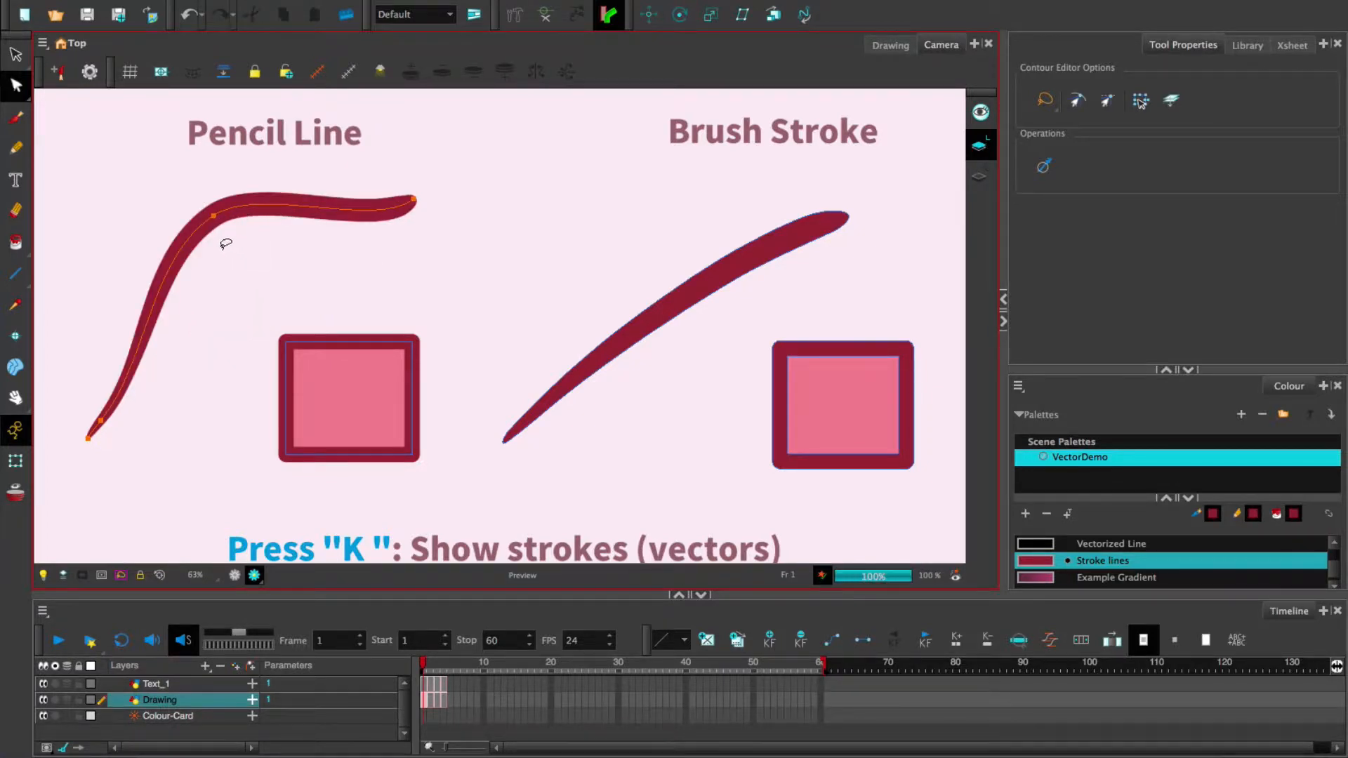
pyautogui.click(223, 219)
pyautogui.moveTo(214, 217)
pyautogui.mouseDown()
pyautogui.moveTo(272, 277)
pyautogui.moveTo(257, 275)
pyautogui.moveTo(295, 229)
pyautogui.moveTo(280, 214)
pyautogui.moveTo(360, 168)
pyautogui.moveTo(301, 202)
pyautogui.moveTo(247, 177)
pyautogui.mouseUp()
pyautogui.moveTo(388, 229)
pyautogui.mouseDown()
pyautogui.moveTo(356, 271)
pyautogui.moveTo(352, 306)
pyautogui.mouseUp()
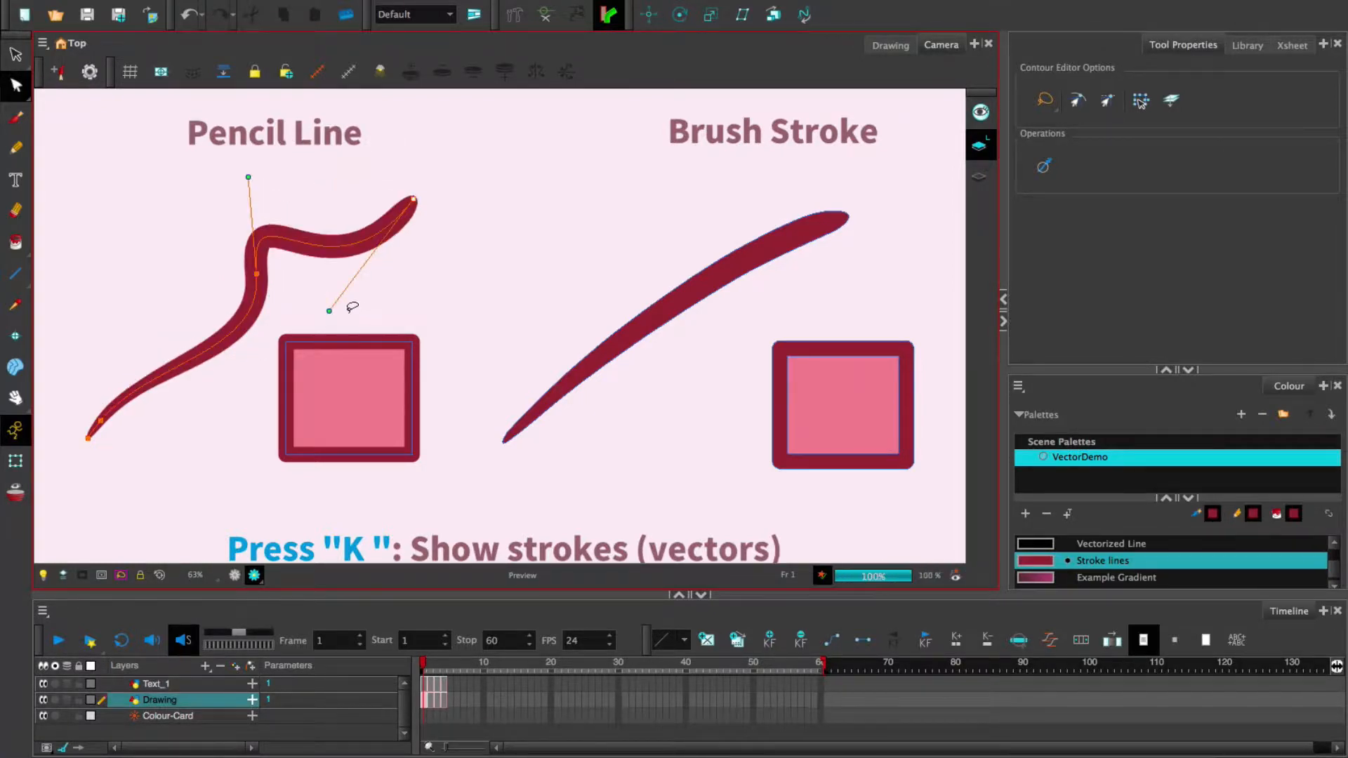
pyautogui.press('super+z')
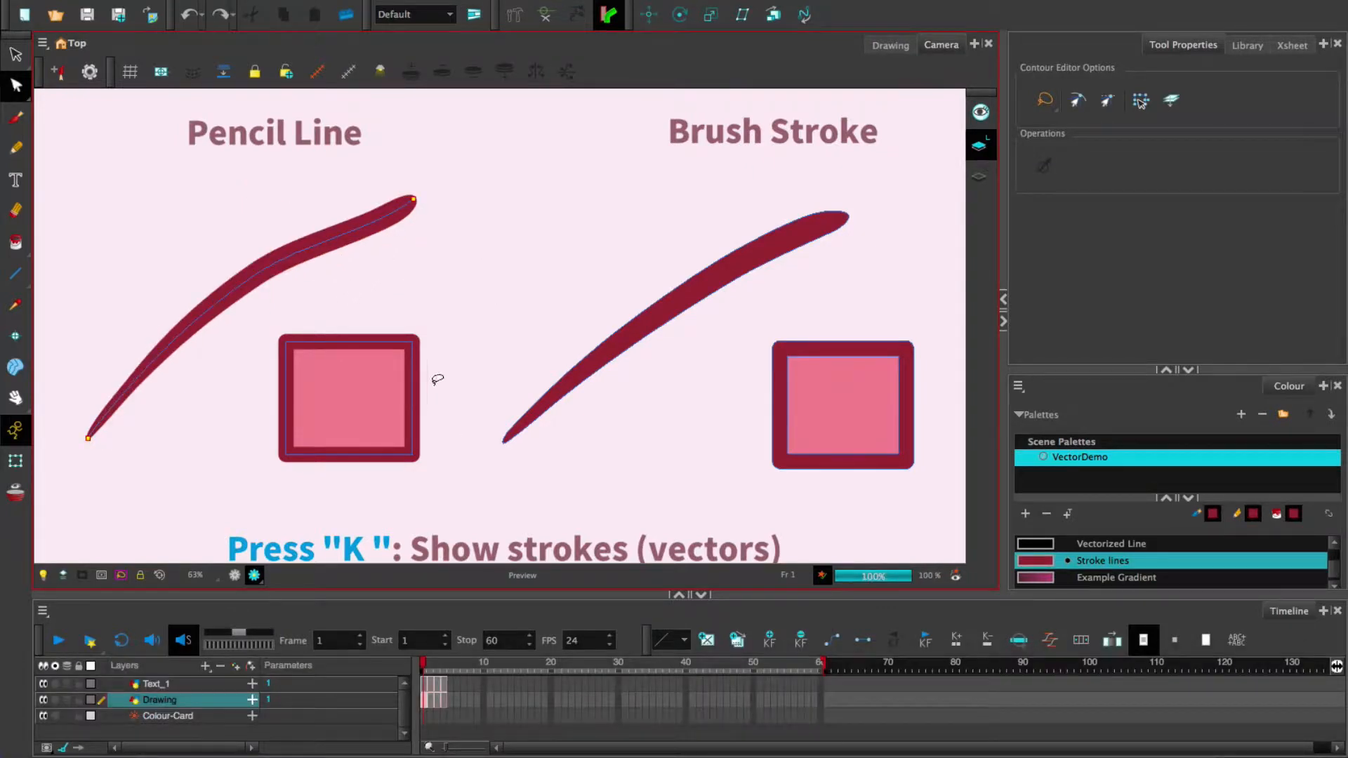
# - Select the left square's outline and delete its left and right edges
pyautogui.click(416, 383)
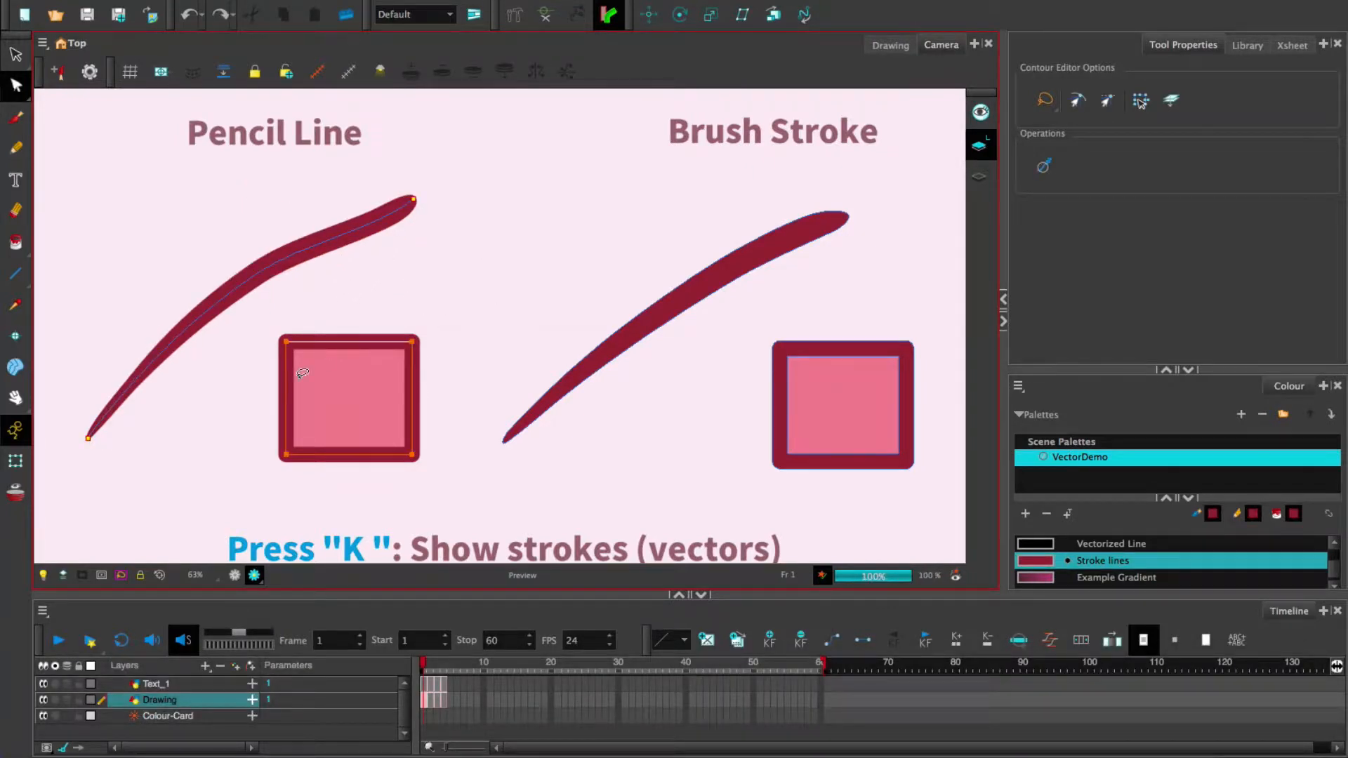
pyautogui.moveTo(410, 341)
pyautogui.mouseDown()
pyautogui.moveTo(470, 283)
pyautogui.moveTo(411, 342)
pyautogui.mouseUp()
pyautogui.press('BackSpace')
pyautogui.press('BackSpace')
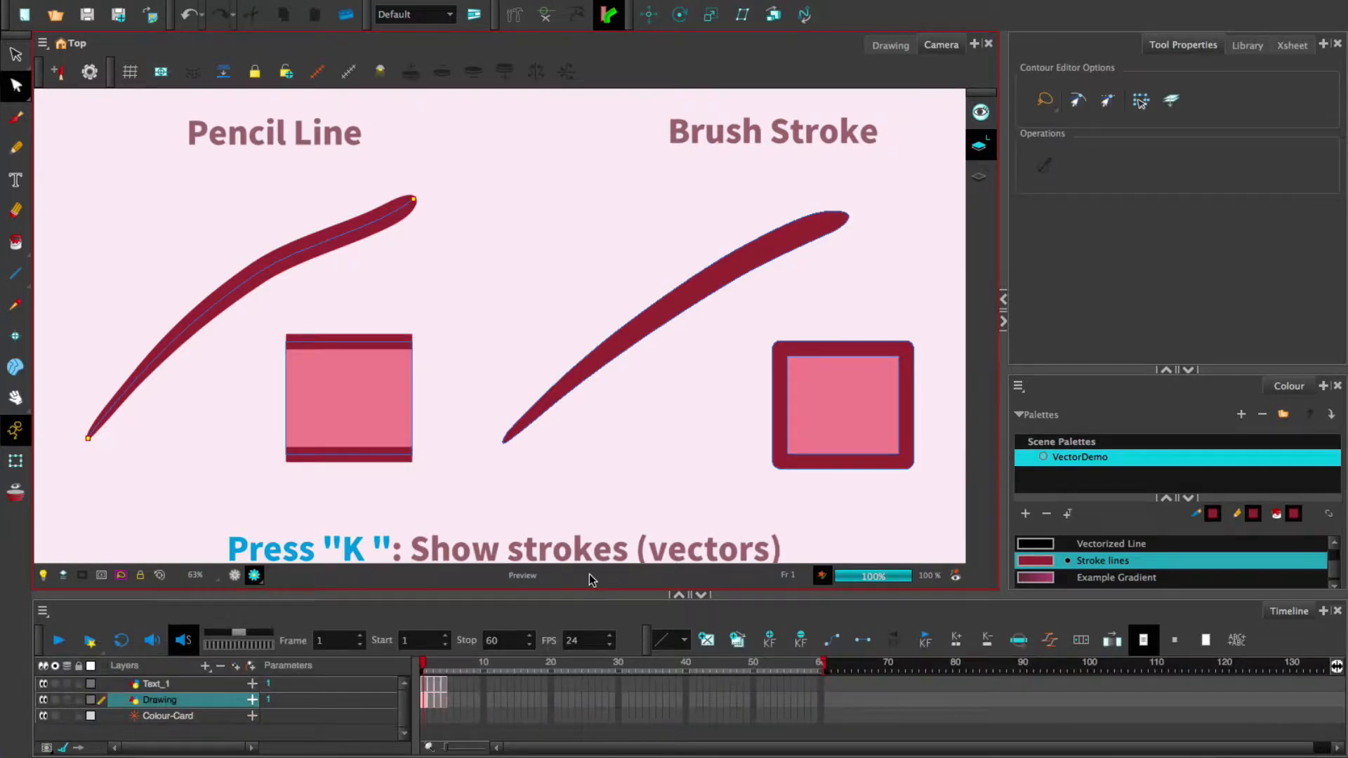
# - Restore the left square's deleted edges and shift the view left
pyautogui.press('super+z')
pyautogui.press('super+z')
pyautogui.press('space')
pyautogui.moveTo(640, 445); pyautogui.dragTo(542, 435)
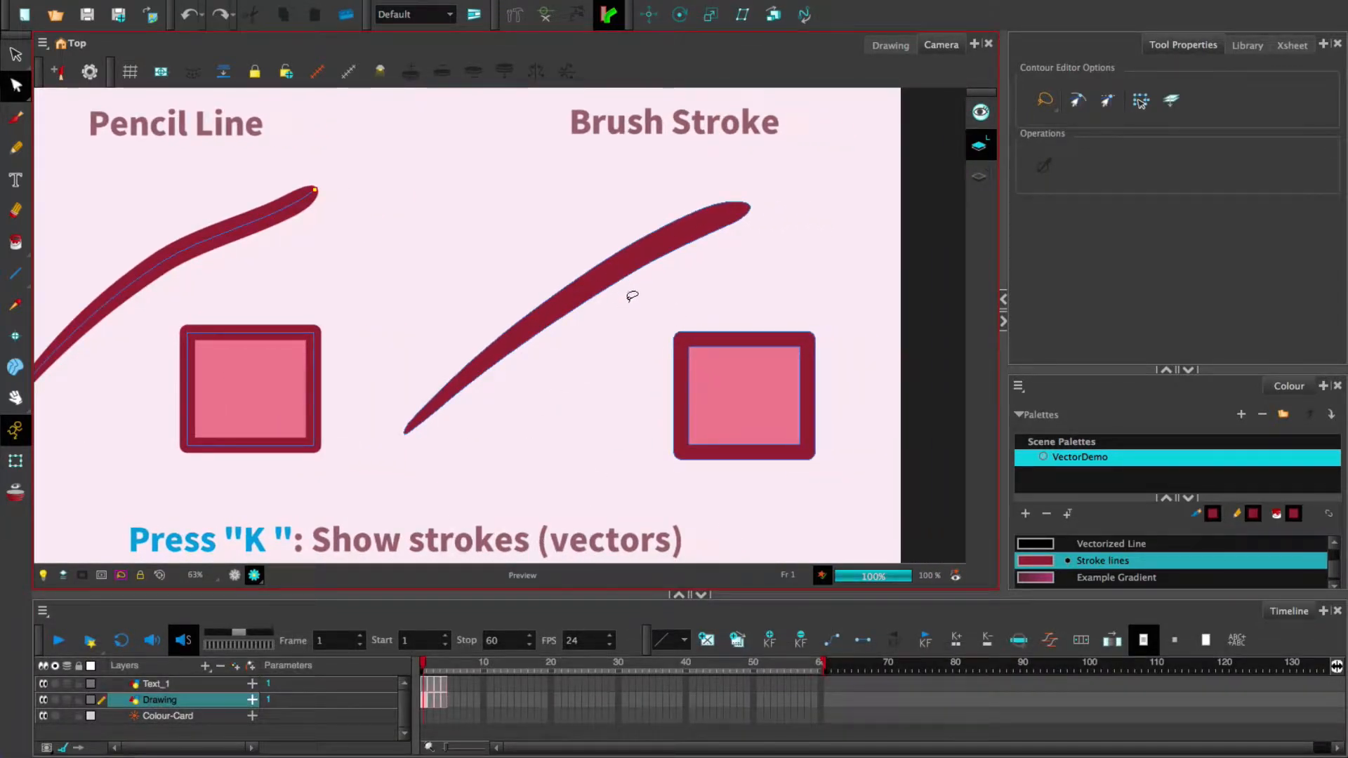
# - Bulge the brush stroke's lower middle, undo the bulge, and recentre the drawing
pyautogui.click(632, 275)
pyautogui.moveTo(609, 285); pyautogui.dragTo(651, 351)
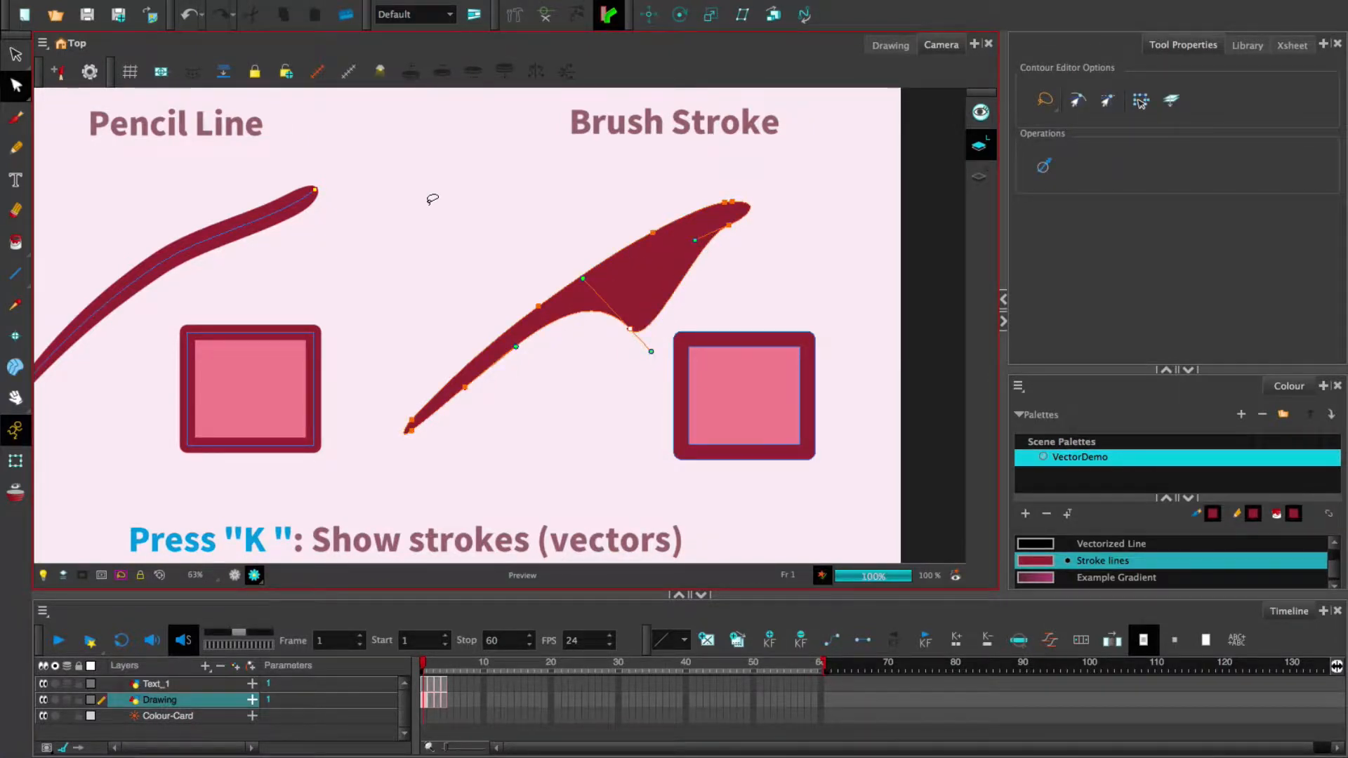
pyautogui.press('super+z')
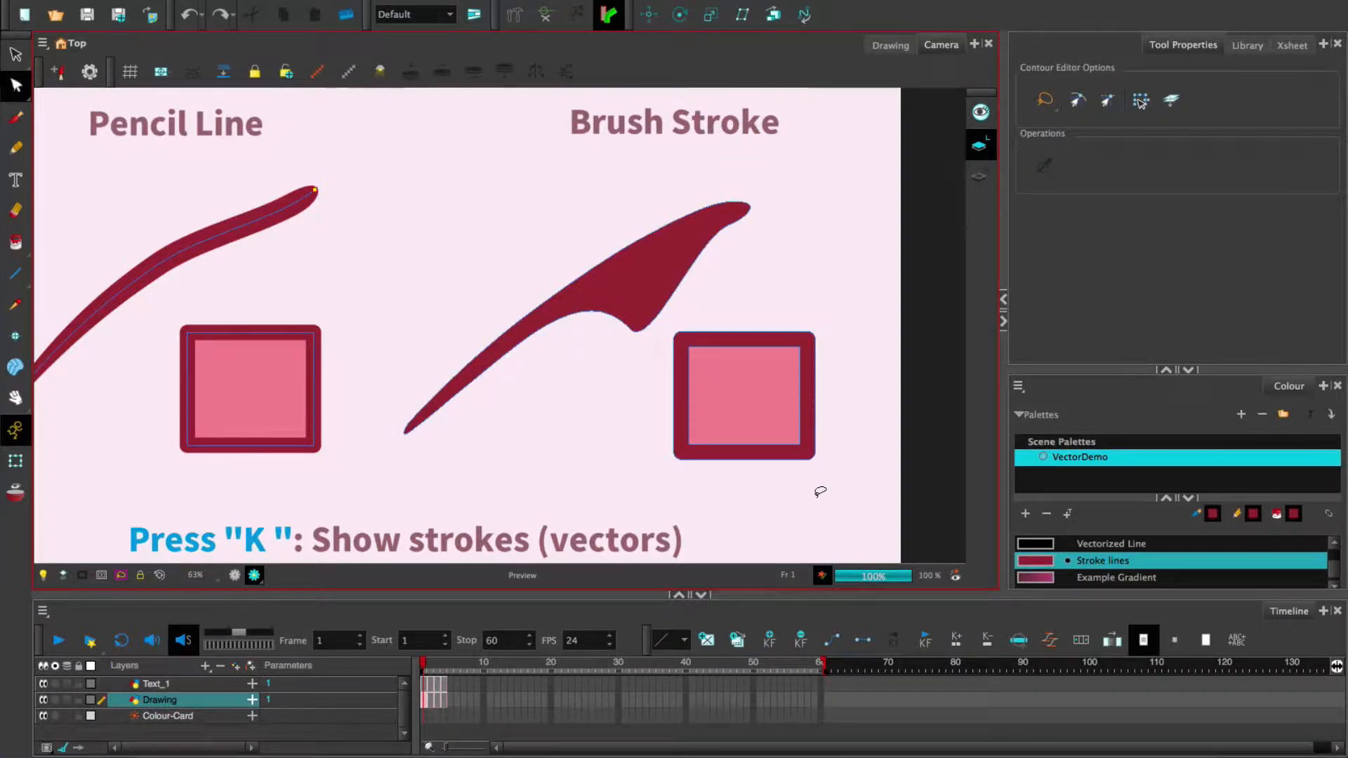
pyautogui.press('super+z')
pyautogui.press('super+z')
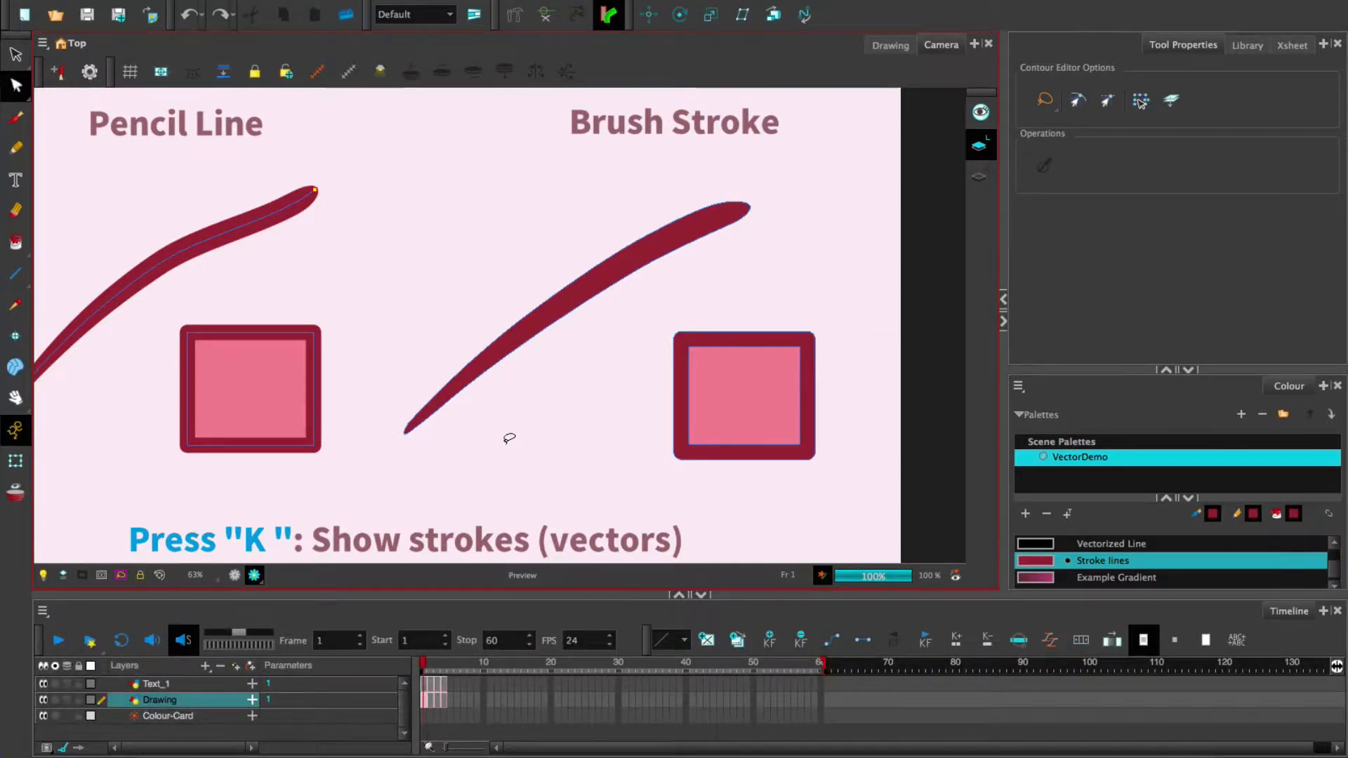
pyautogui.press('space')
pyautogui.moveTo(512, 452); pyautogui.dragTo(578, 450)
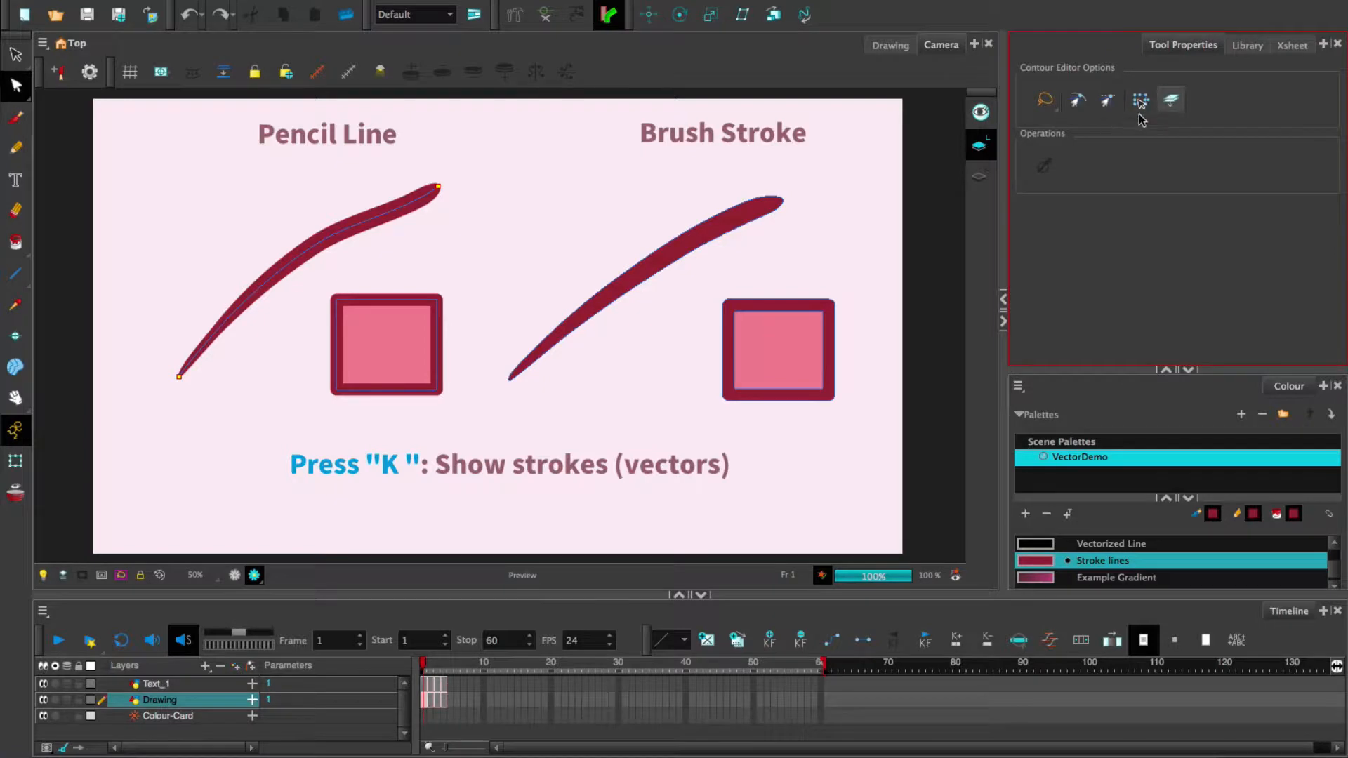
pyautogui.click(1047, 105)
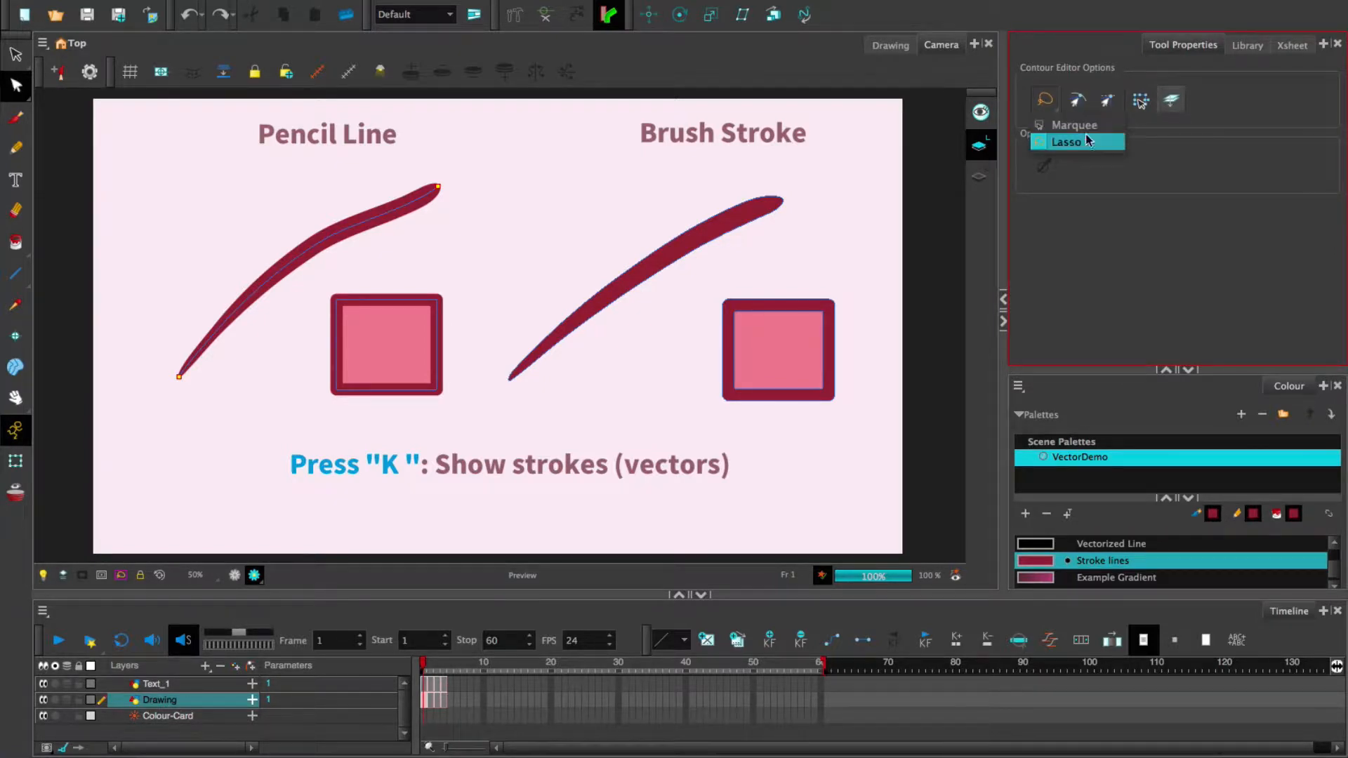
pyautogui.click(1078, 141)
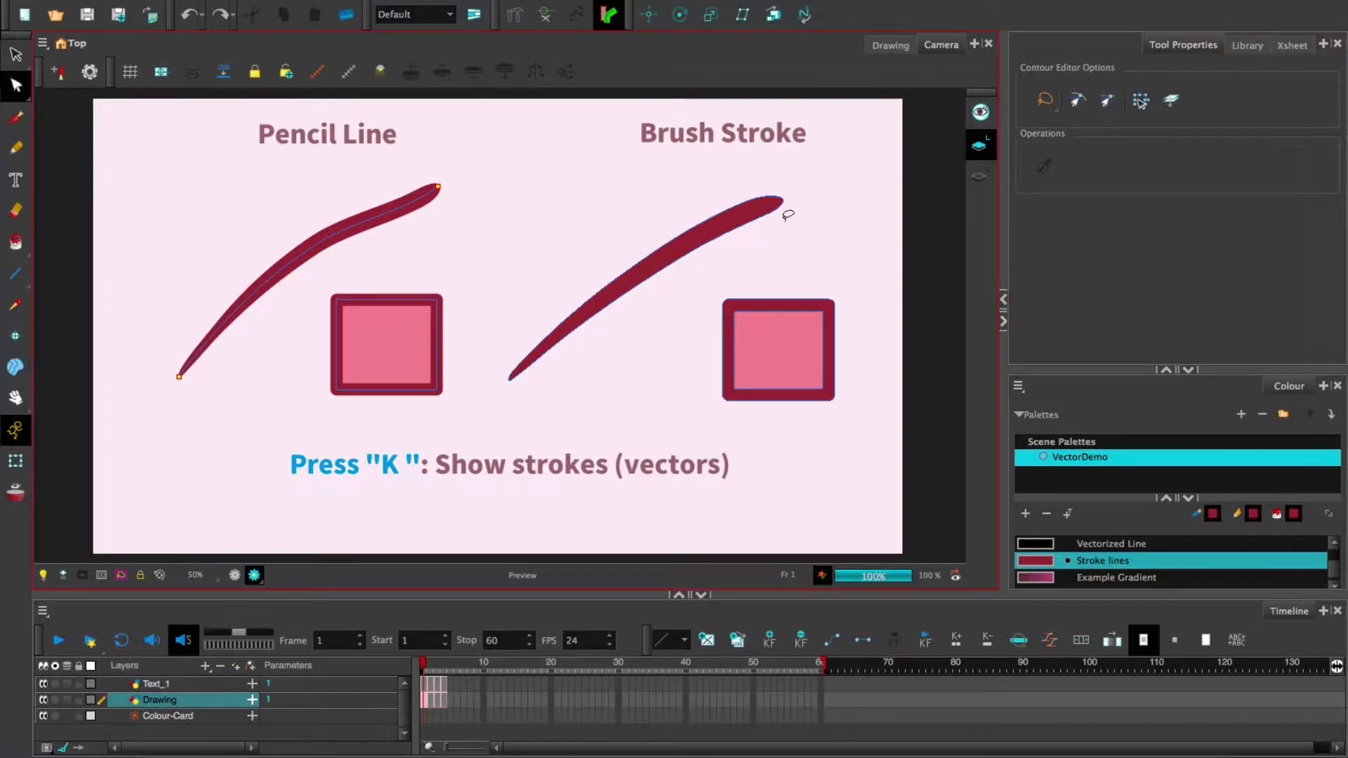
pyautogui.hotkey('alt', 'Down')
pyautogui.moveTo(695, 281)
pyautogui.mouseDown()
pyautogui.moveTo(641, 254)
pyautogui.moveTo(698, 275)
pyautogui.mouseUp()
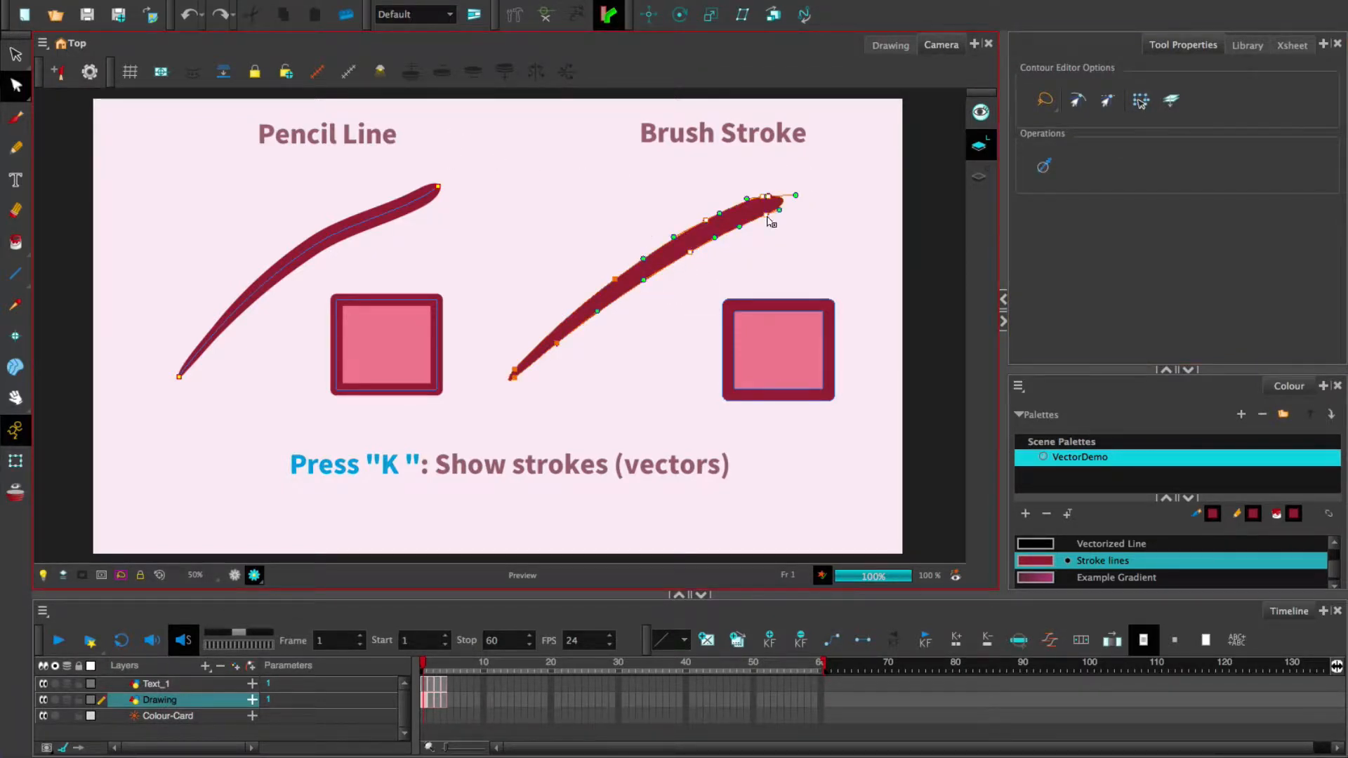
pyautogui.moveTo(771, 220)
pyautogui.mouseDown()
pyautogui.moveTo(785, 240)
pyautogui.moveTo(759, 212)
pyautogui.mouseUp()
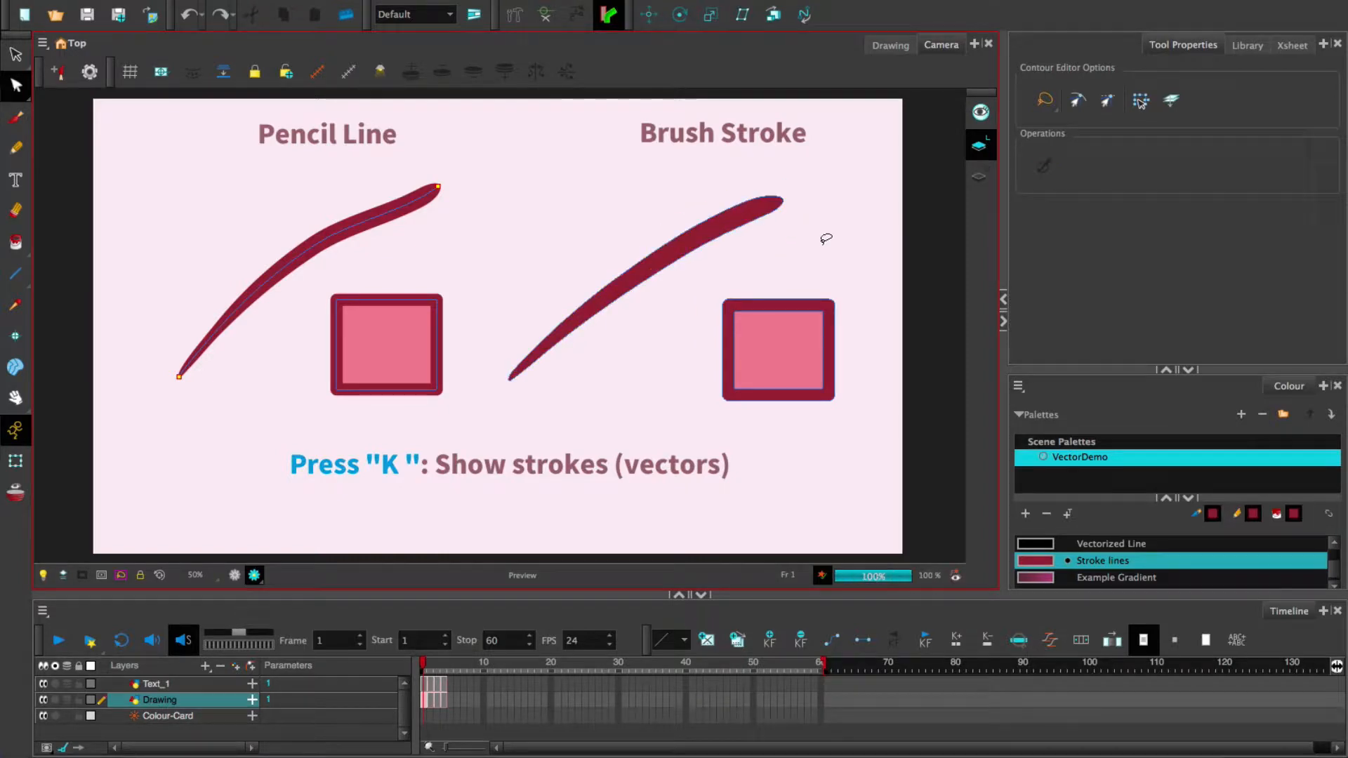
# - Undo the brush stroke's rotation and scaling, returning it to its slim diagonal shape
pyautogui.click(1139, 102)
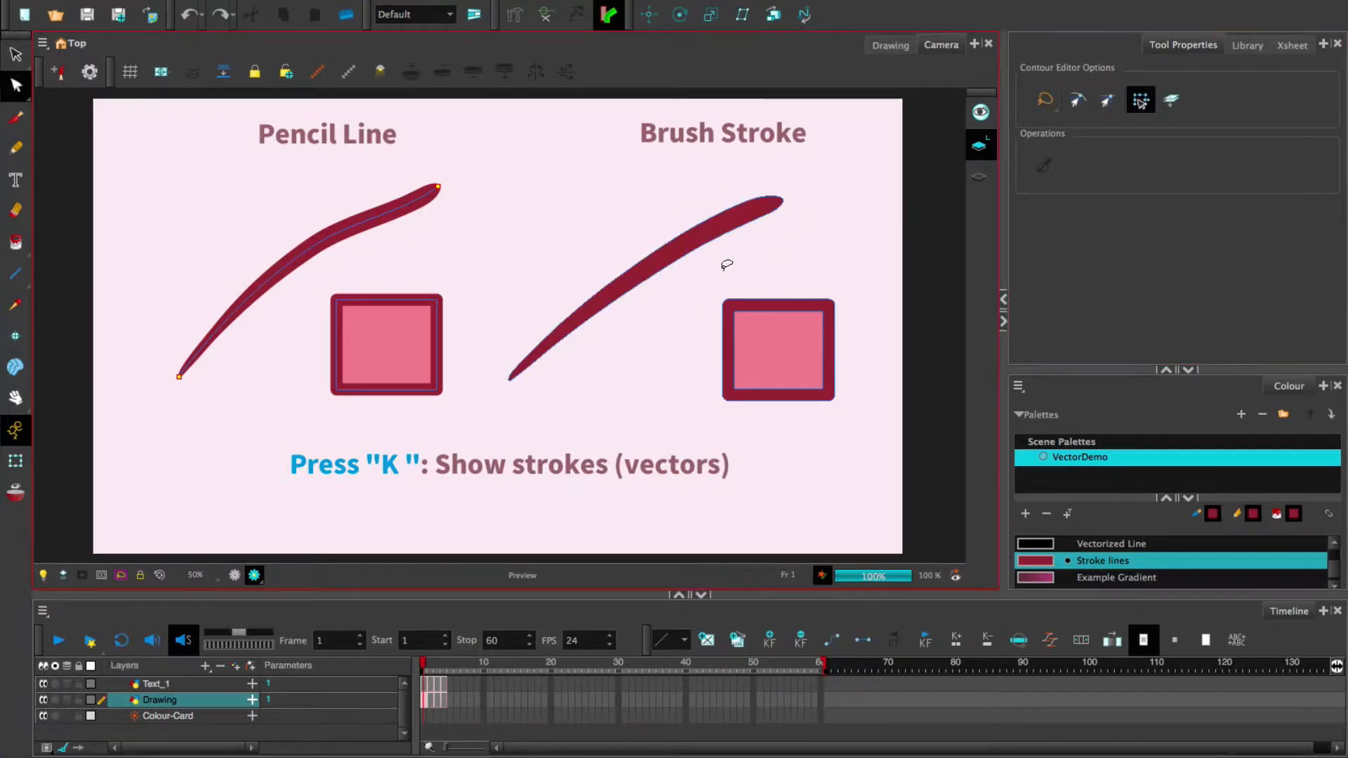
pyautogui.moveTo(719, 270)
pyautogui.mouseDown()
pyautogui.moveTo(627, 233)
pyautogui.moveTo(791, 155)
pyautogui.moveTo(732, 262)
pyautogui.moveTo(765, 212)
pyautogui.moveTo(818, 278)
pyautogui.moveTo(809, 203)
pyautogui.mouseUp()
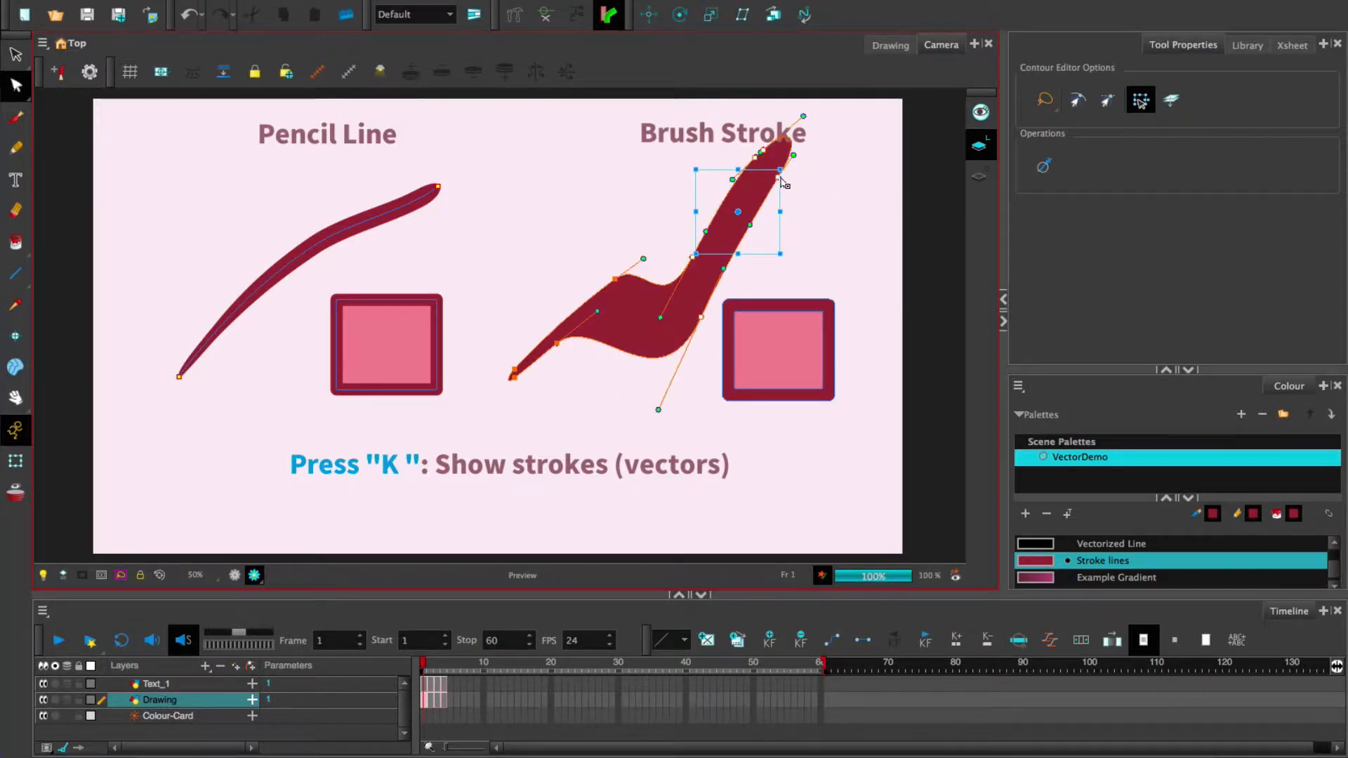
pyautogui.hotkey('ctrl', 'z')
pyautogui.hotkey('ctrl', 'z')
pyautogui.hotkey('ctrl', 'z')
pyautogui.click(826, 338)
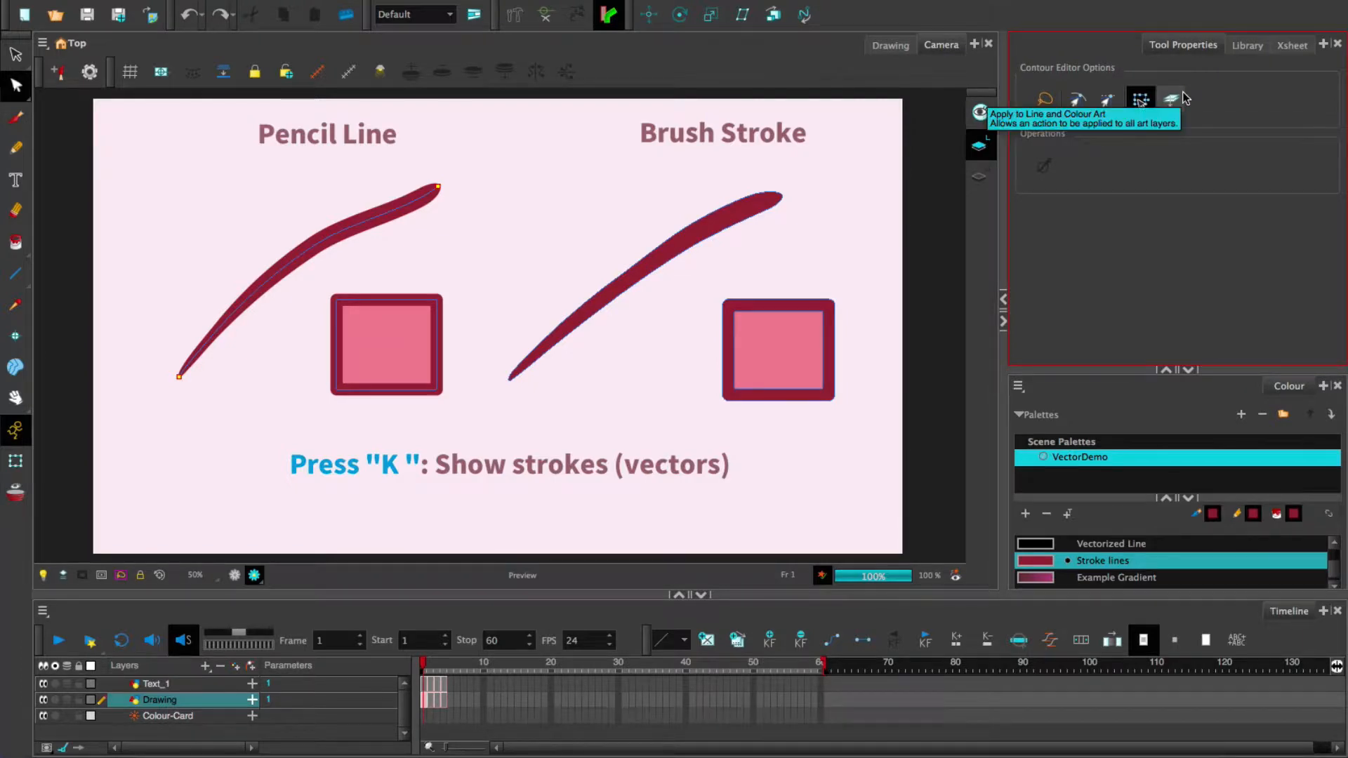
# - Toggle the layer view mode and select all vector points of the brush stroke
pyautogui.click(982, 149)
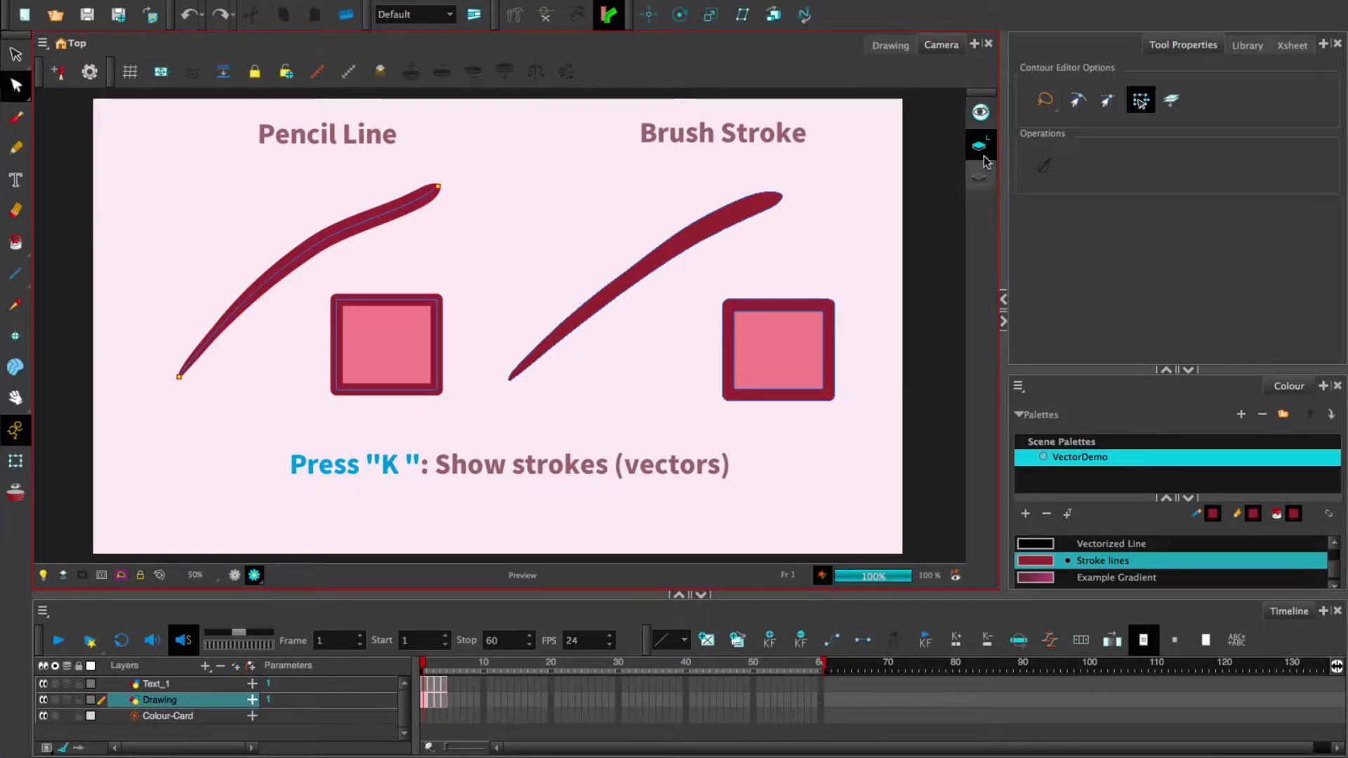
pyautogui.click(981, 149)
pyautogui.click(981, 150)
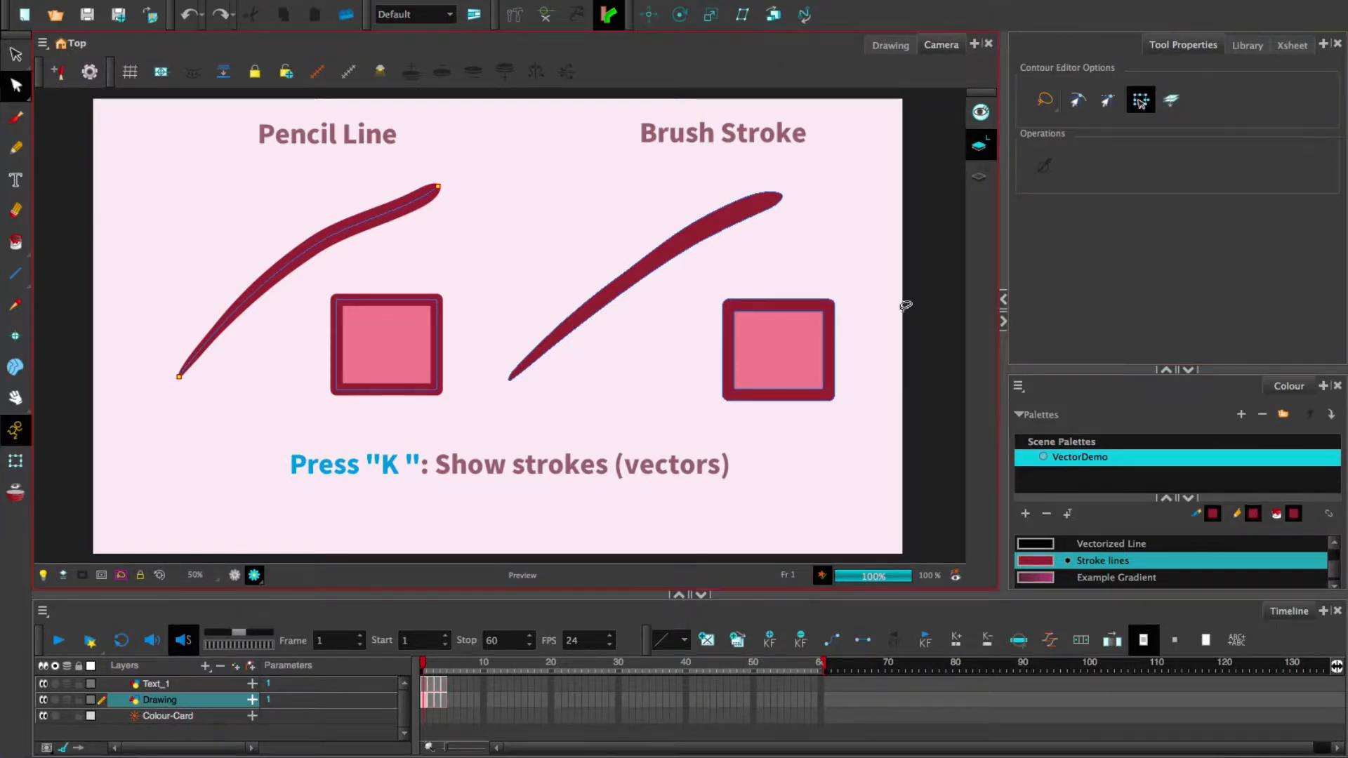
pyautogui.moveTo(590, 359)
pyautogui.mouseDown()
pyautogui.moveTo(602, 216)
pyautogui.moveTo(821, 199)
pyautogui.moveTo(611, 325)
pyautogui.moveTo(605, 368)
pyautogui.mouseUp()
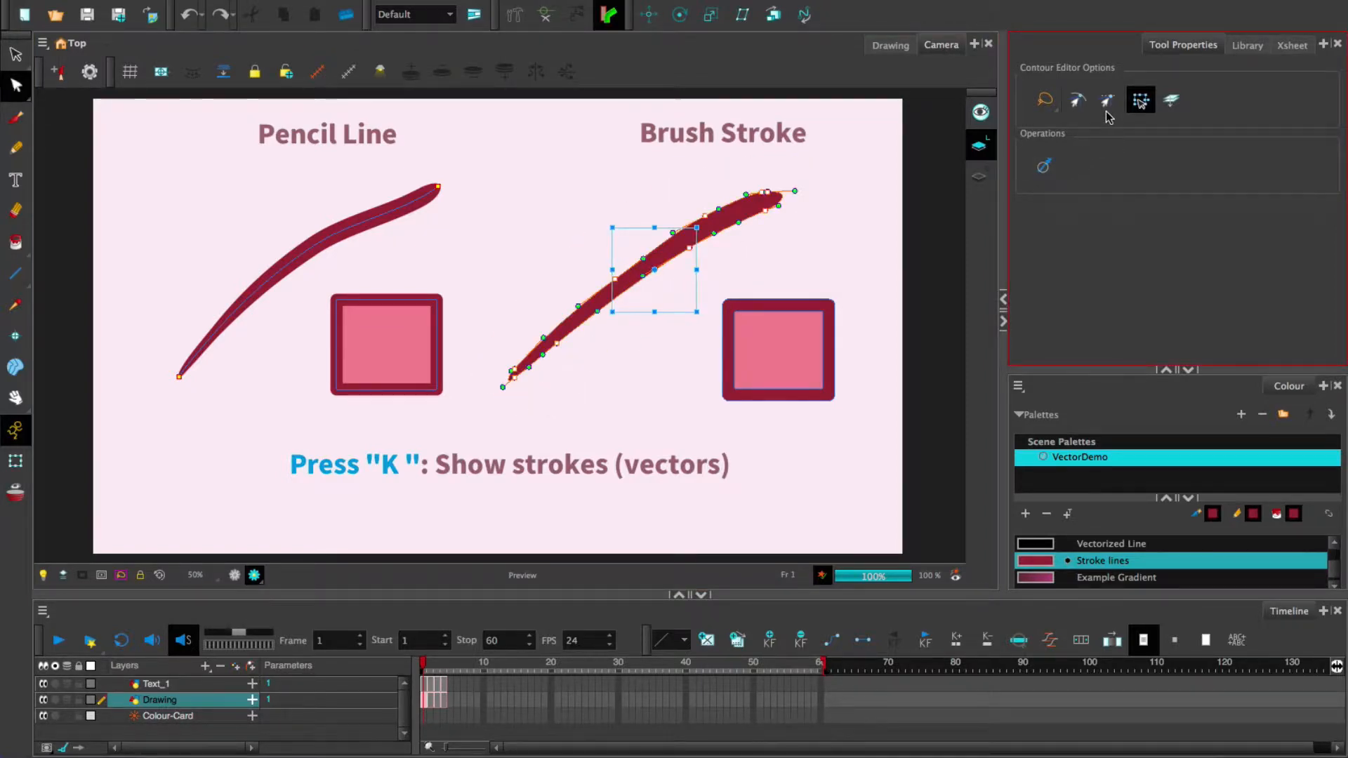
# - Apply the Smooth operation to the brush stroke three times to remove extra points
pyautogui.click(1044, 167)
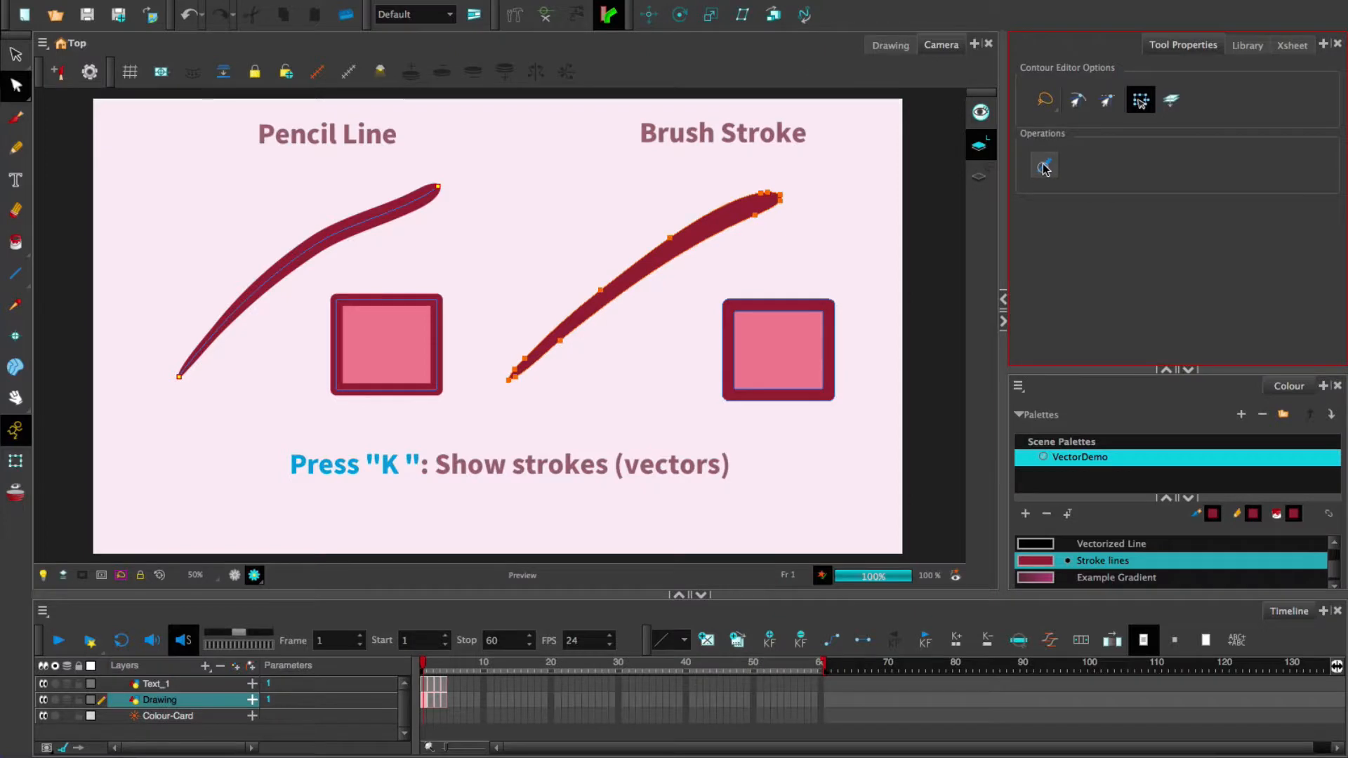
pyautogui.click(1046, 170)
pyautogui.click(1044, 172)
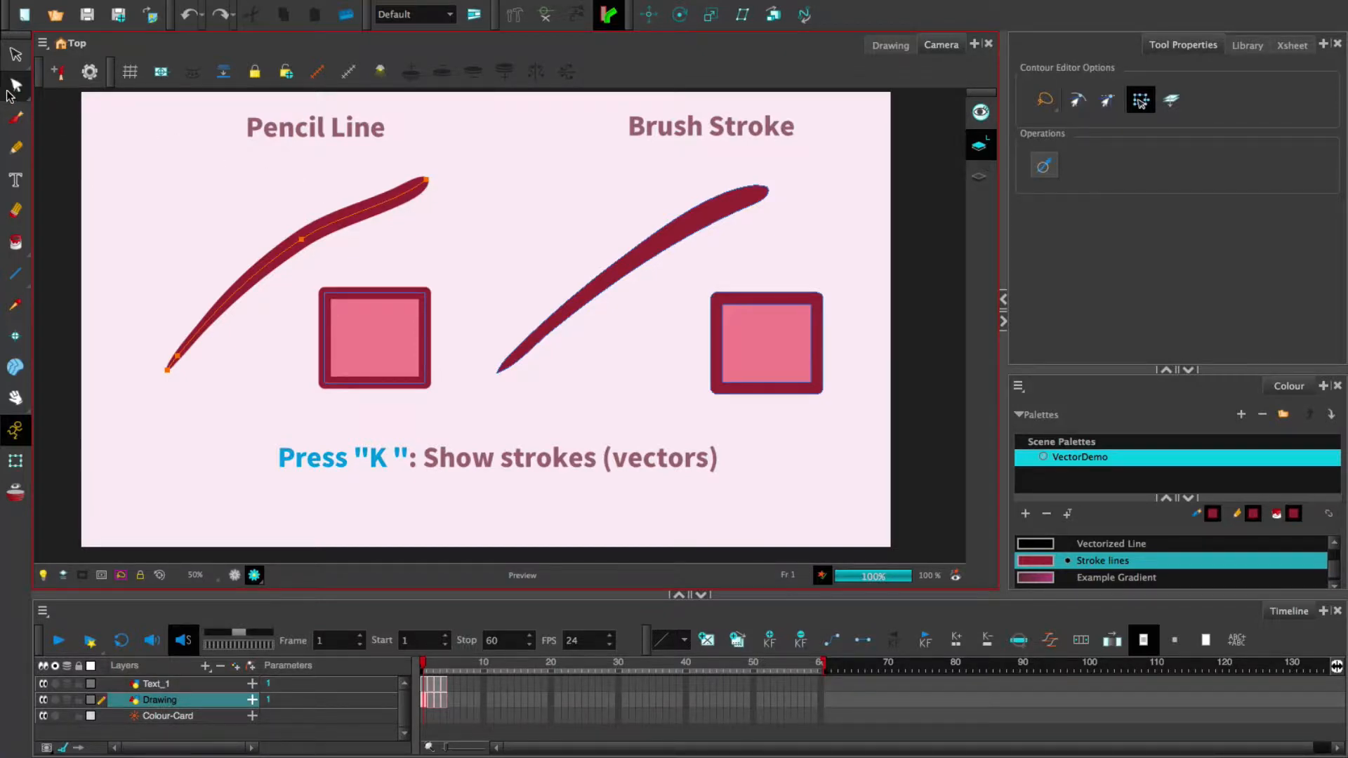
pyautogui.click(14, 87)
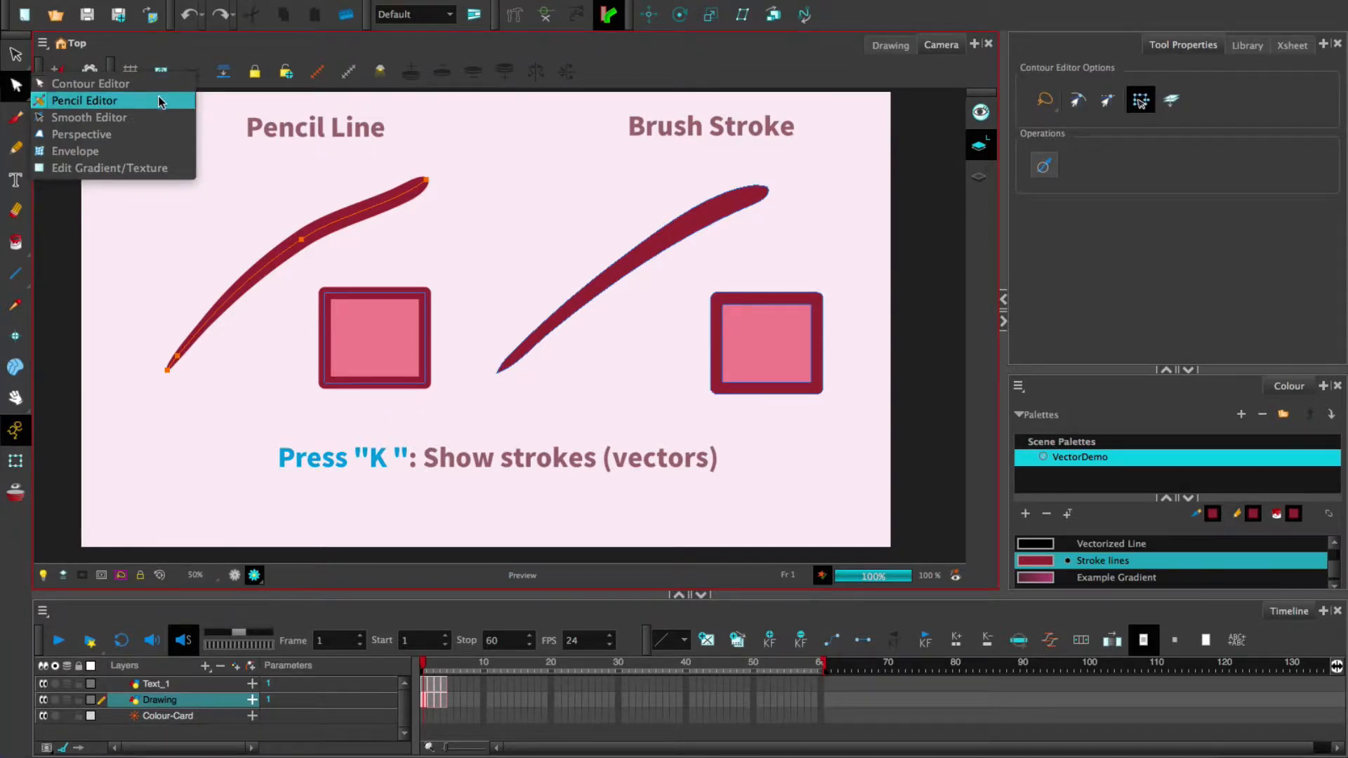
# - Thicken the pencil line's middle with the Pencil Editor (maximum 167.7, minimum 5%)
pyautogui.click(114, 106)
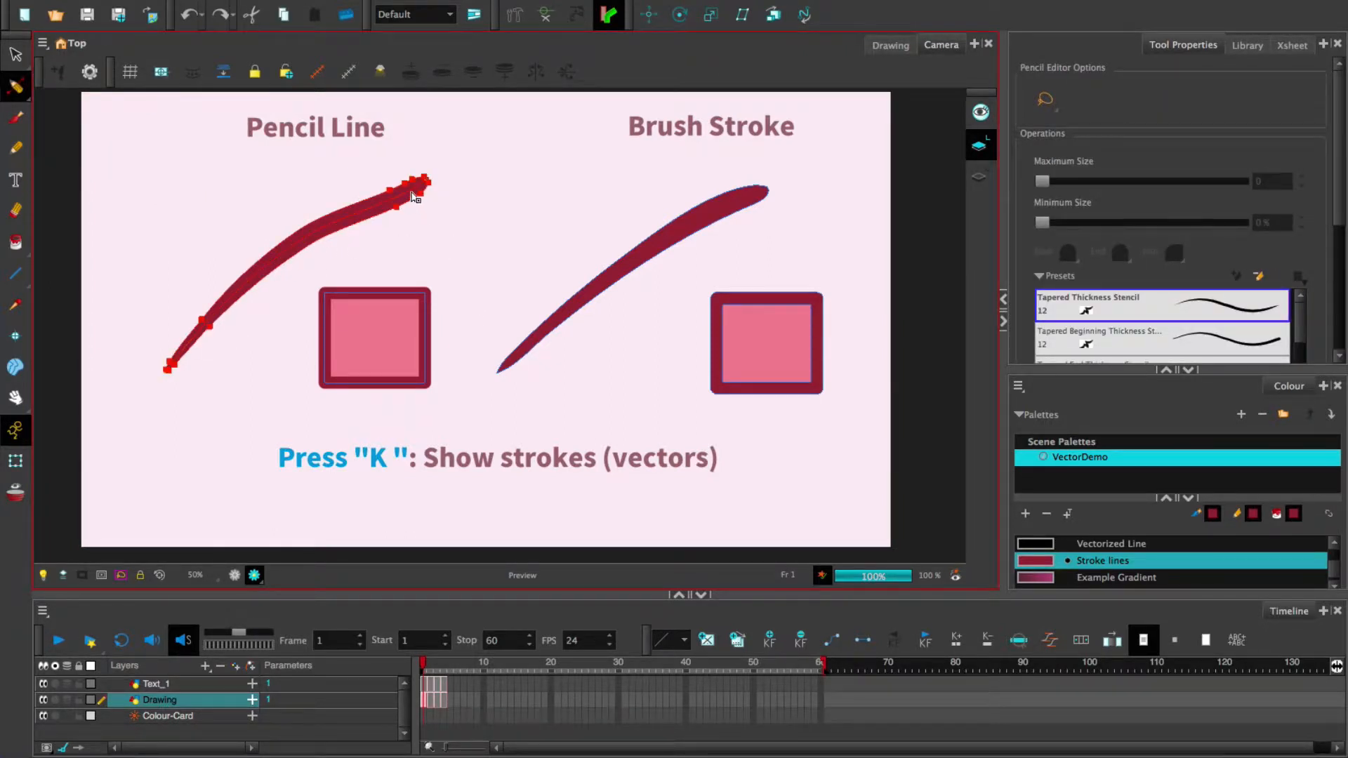
pyautogui.moveTo(399, 216)
pyautogui.mouseDown()
pyautogui.moveTo(394, 198)
pyautogui.moveTo(342, 225)
pyautogui.moveTo(310, 255)
pyautogui.moveTo(314, 274)
pyautogui.mouseUp()
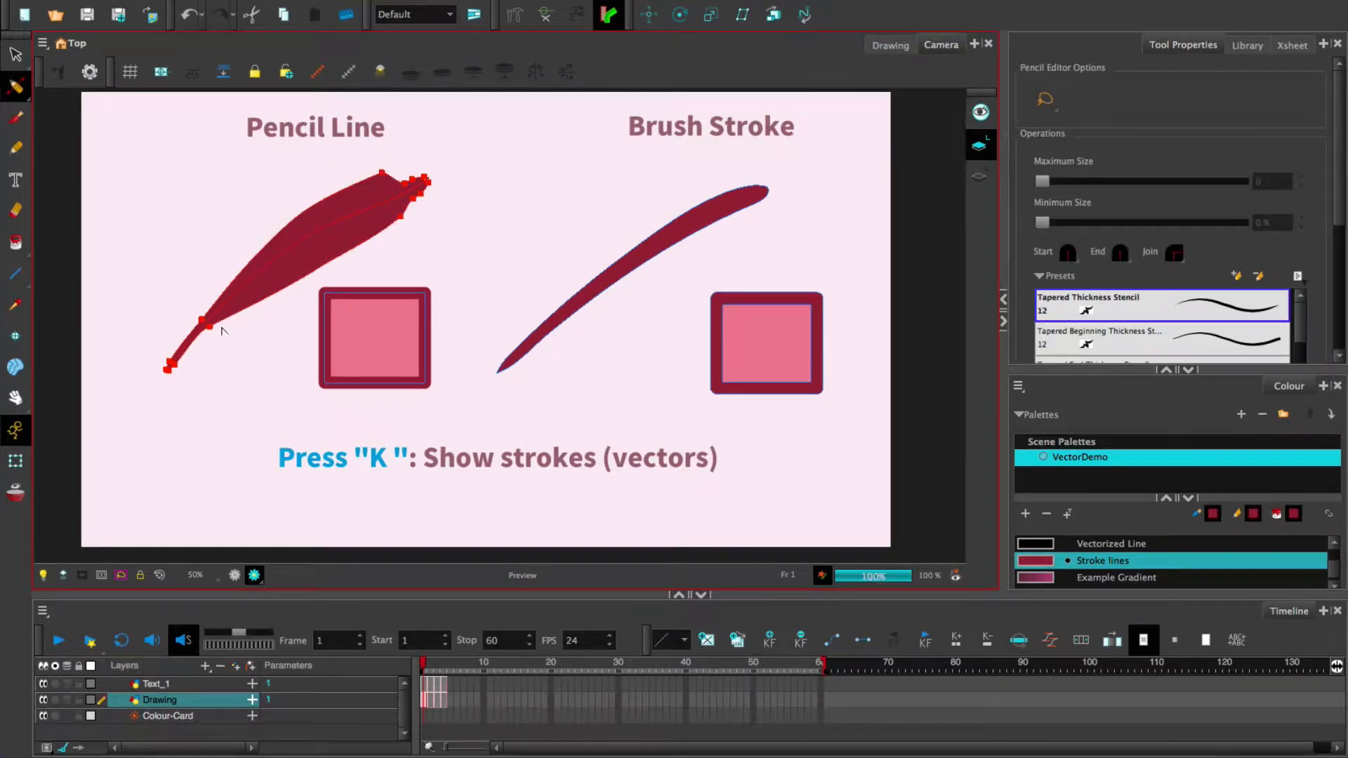
pyautogui.moveTo(208, 325); pyautogui.dragTo(220, 337)
pyautogui.moveTo(413, 200)
pyautogui.mouseDown()
pyautogui.moveTo(402, 181)
pyautogui.moveTo(390, 192)
pyautogui.mouseUp()
pyautogui.moveTo(320, 224)
pyautogui.mouseDown()
pyautogui.moveTo(284, 196)
pyautogui.moveTo(250, 195)
pyautogui.mouseUp()
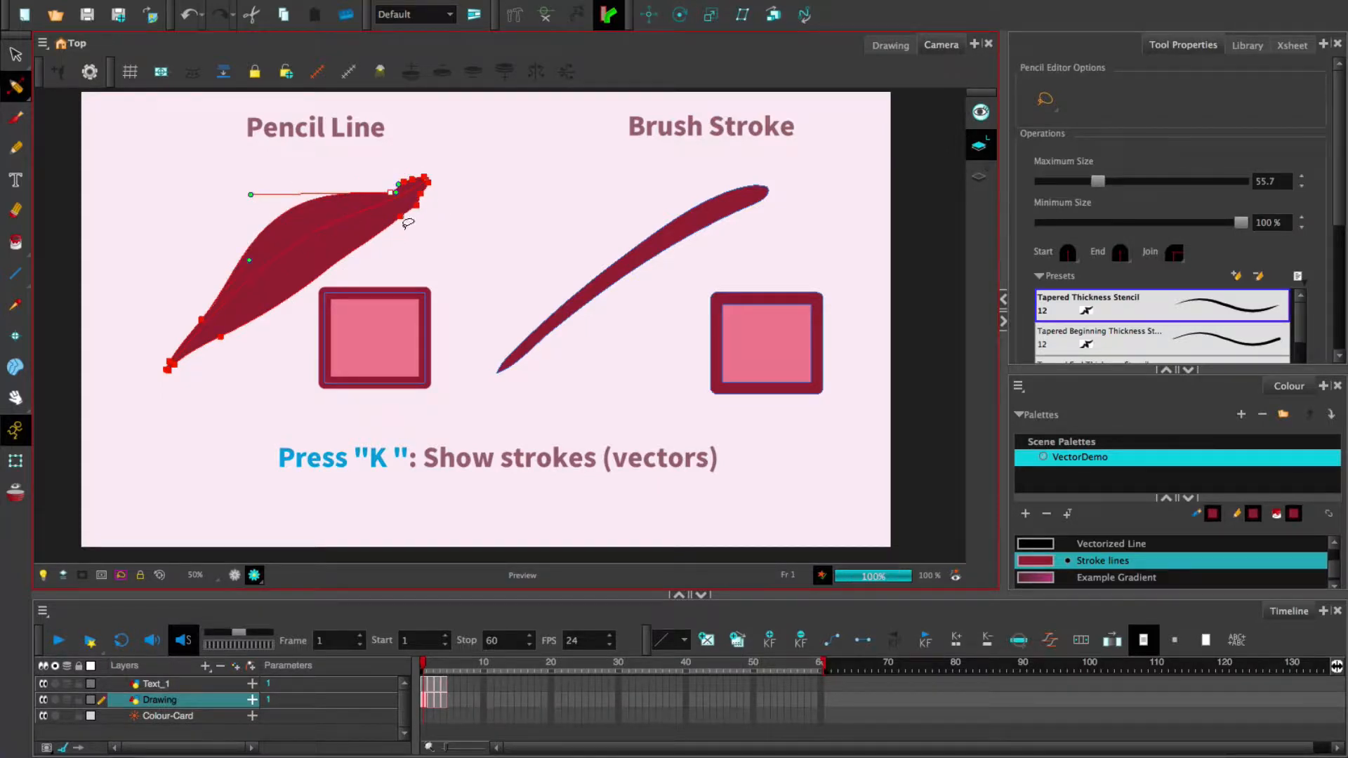
pyautogui.click(400, 217)
pyautogui.moveTo(342, 265); pyautogui.dragTo(314, 254)
pyautogui.moveTo(297, 299); pyautogui.dragTo(305, 308)
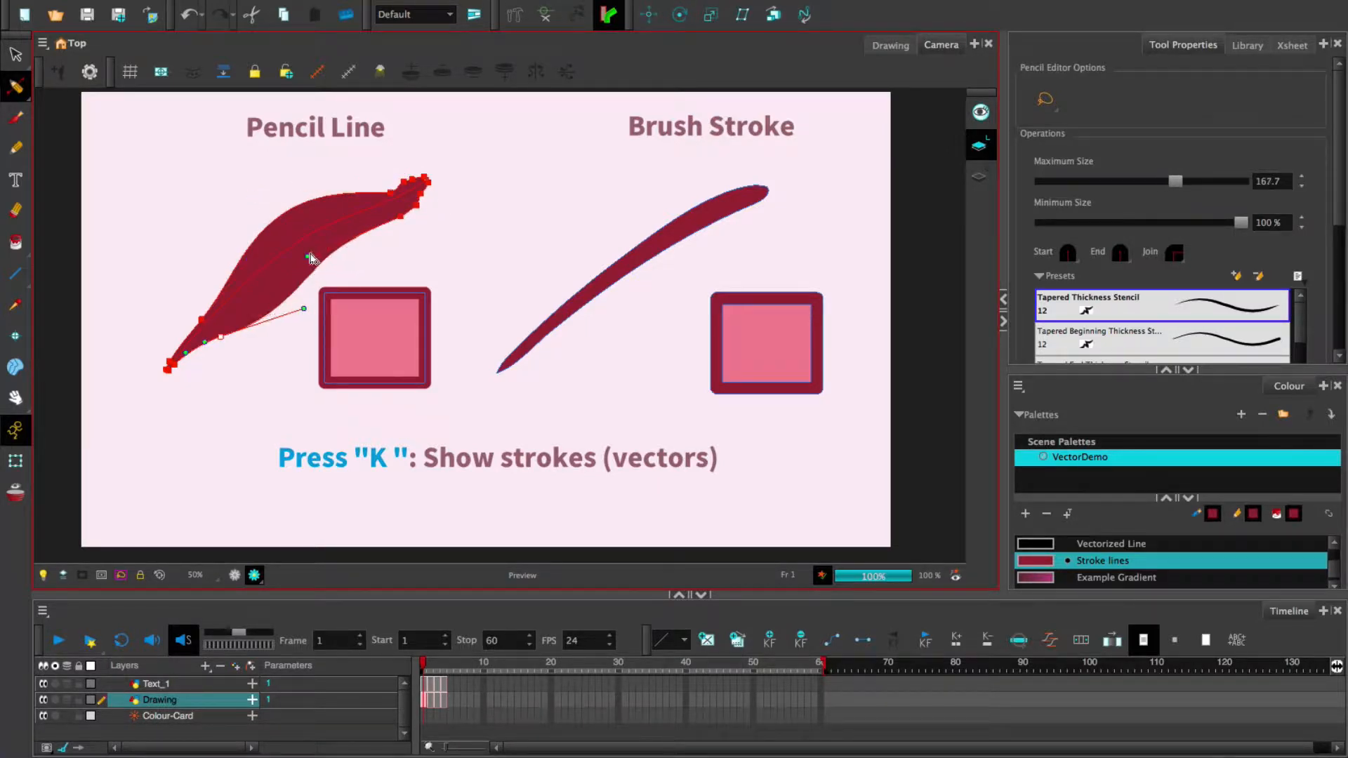
pyautogui.moveTo(313, 254); pyautogui.dragTo(341, 264)
pyautogui.click(459, 263)
pyautogui.click(424, 188)
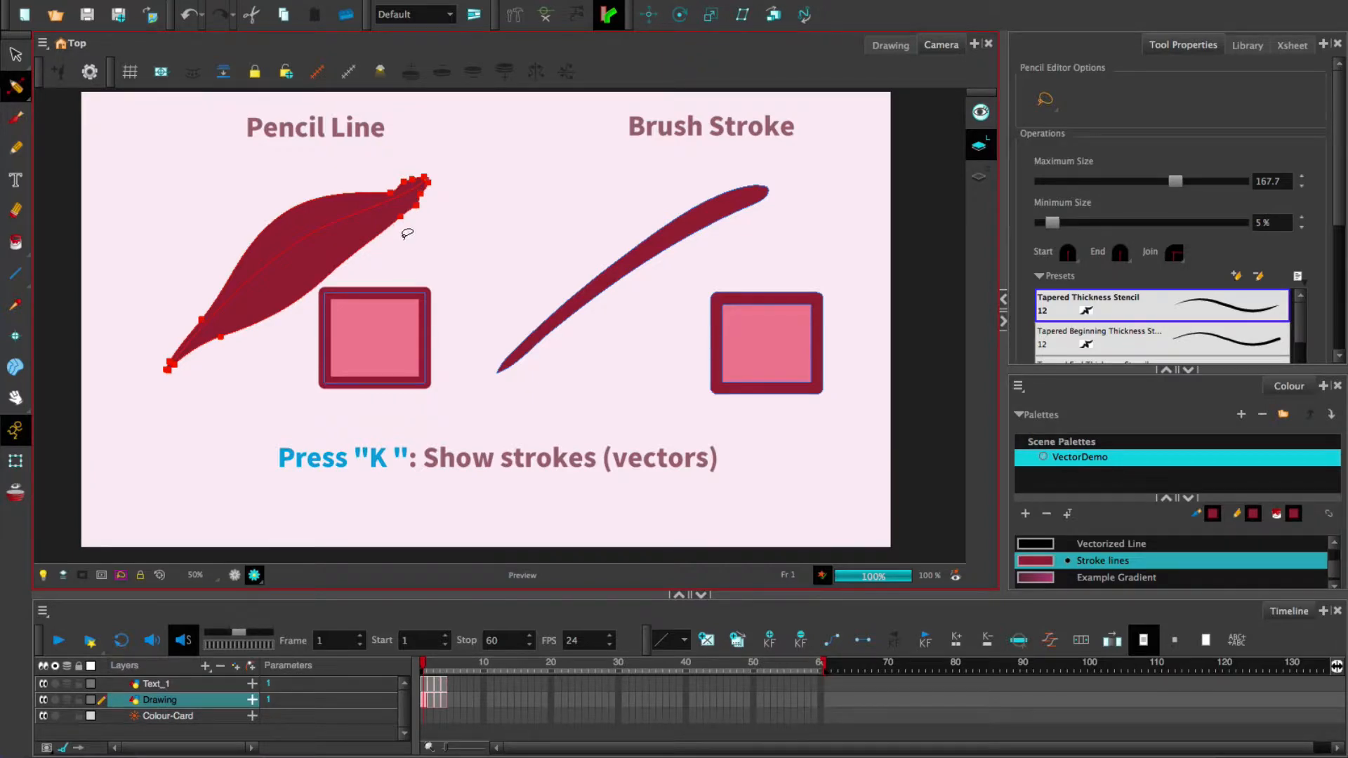
# - Bend the pencil line into a high arc with its tip moved toward the left square
pyautogui.moveTo(15, 86); pyautogui.dragTo(59, 87)
pyautogui.moveTo(432, 181); pyautogui.dragTo(438, 209)
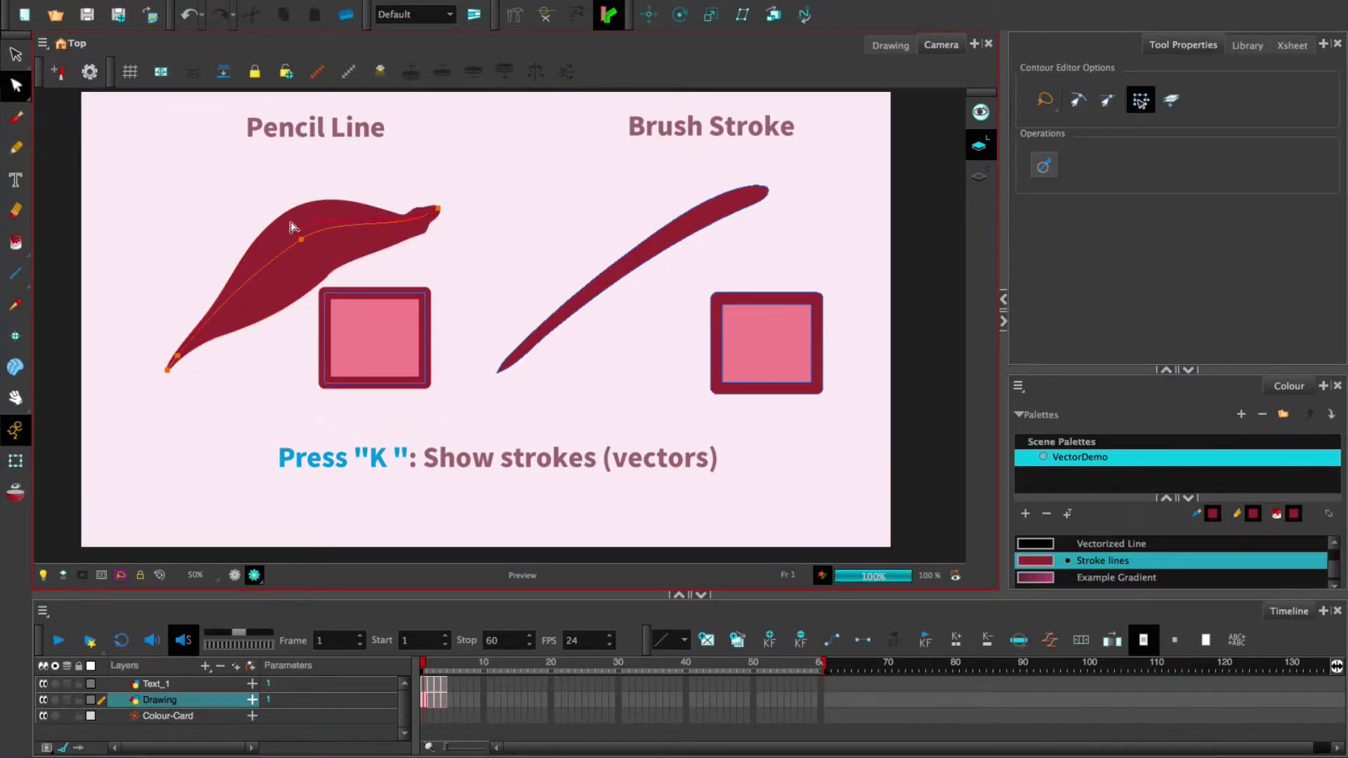
pyautogui.moveTo(292, 223); pyautogui.dragTo(274, 150)
pyautogui.moveTo(438, 208)
pyautogui.mouseDown()
pyautogui.moveTo(382, 263)
pyautogui.moveTo(344, 262)
pyautogui.mouseUp()
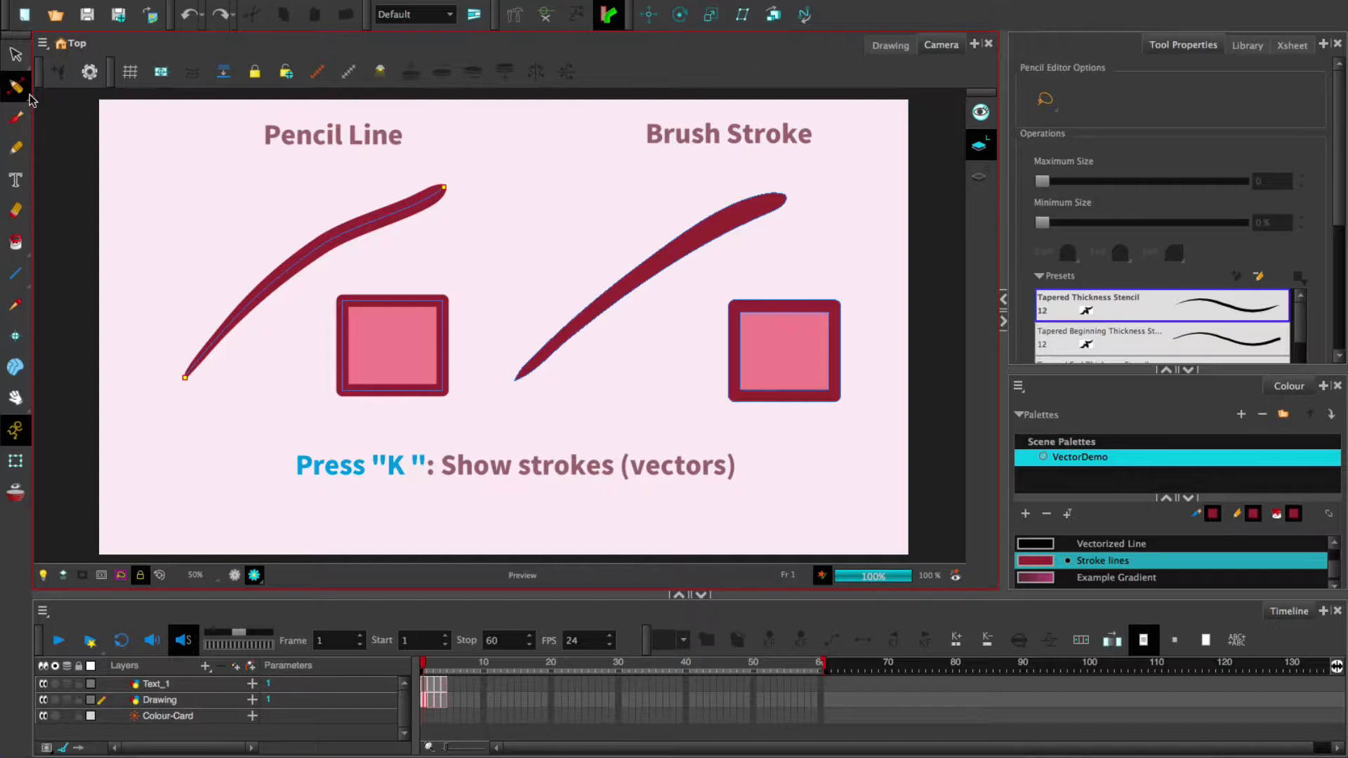
# - Paint a rough dark red Brush 1 blob, size 25, between the pencil line and brush stroke
pyautogui.click(17, 87)
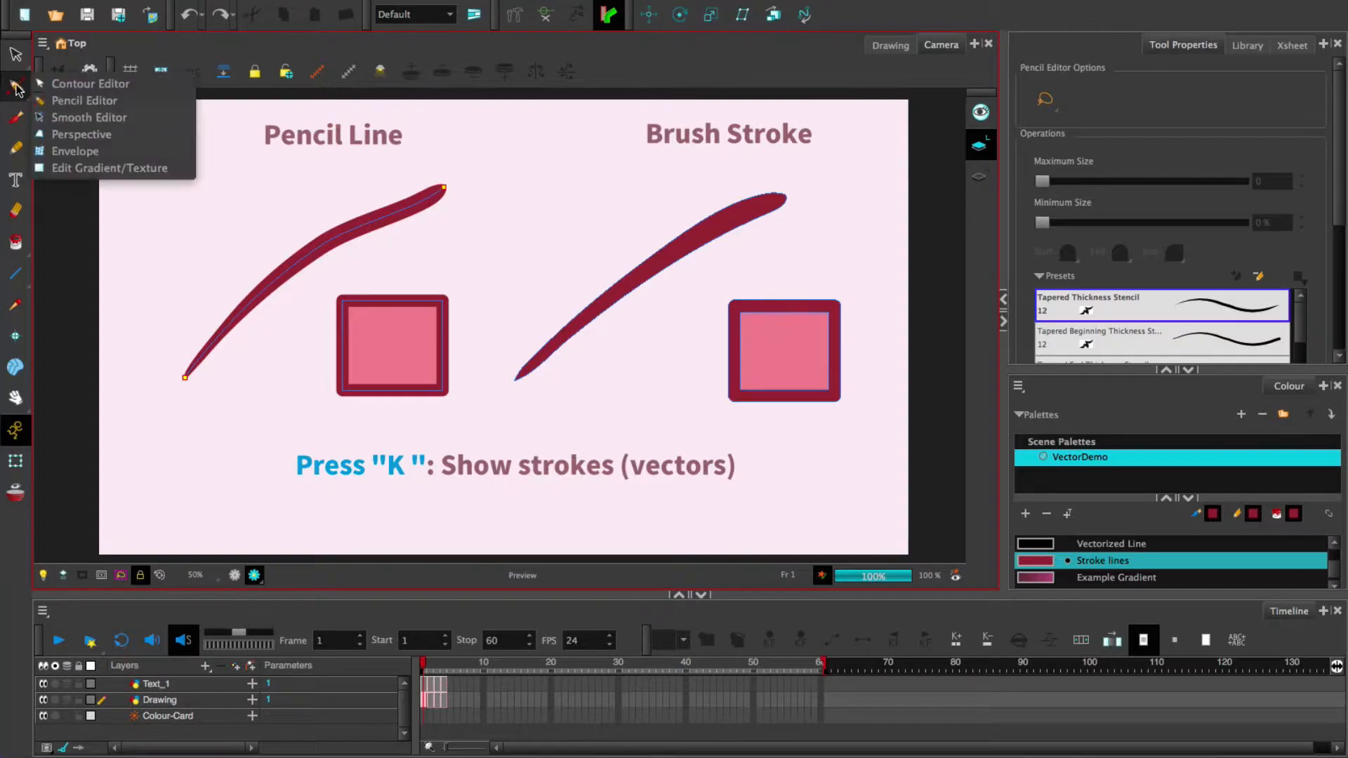
pyautogui.click(67, 118)
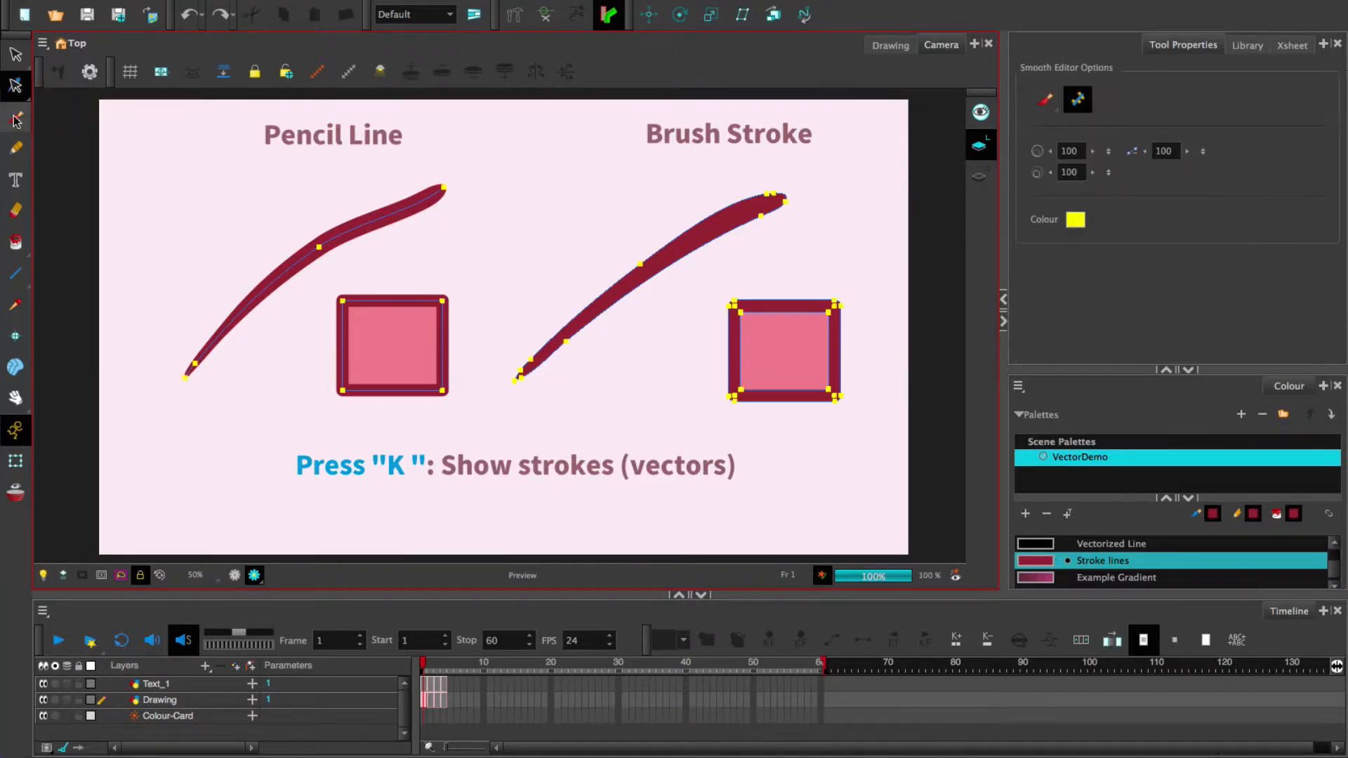
pyautogui.click(16, 118)
pyautogui.moveTo(501, 233)
pyautogui.mouseDown()
pyautogui.moveTo(570, 184)
pyautogui.moveTo(536, 224)
pyautogui.moveTo(555, 217)
pyautogui.moveTo(527, 231)
pyautogui.moveTo(554, 223)
pyautogui.mouseUp()
pyautogui.scroll(4, 607, 182)
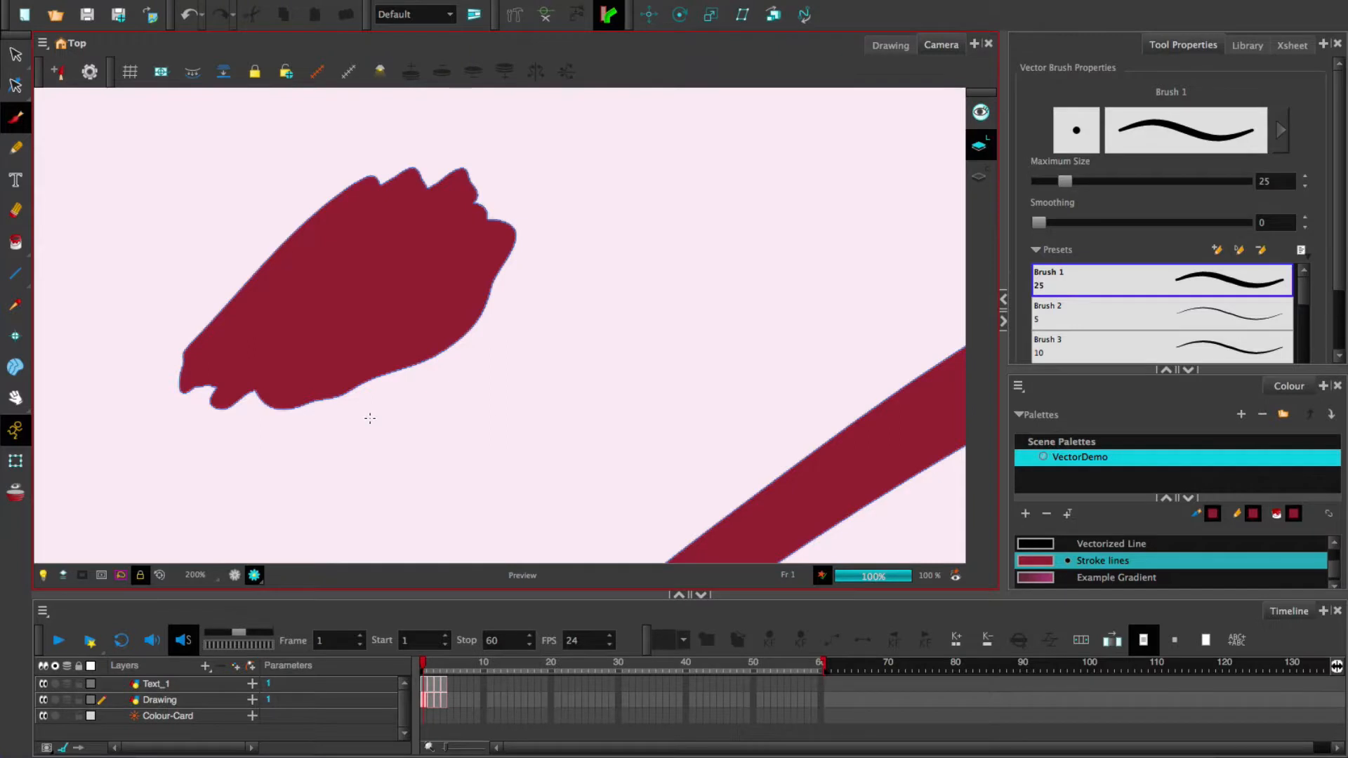
# - Smooth the blob's jagged upper edge with the Smooth Editor
pyautogui.click(15, 85)
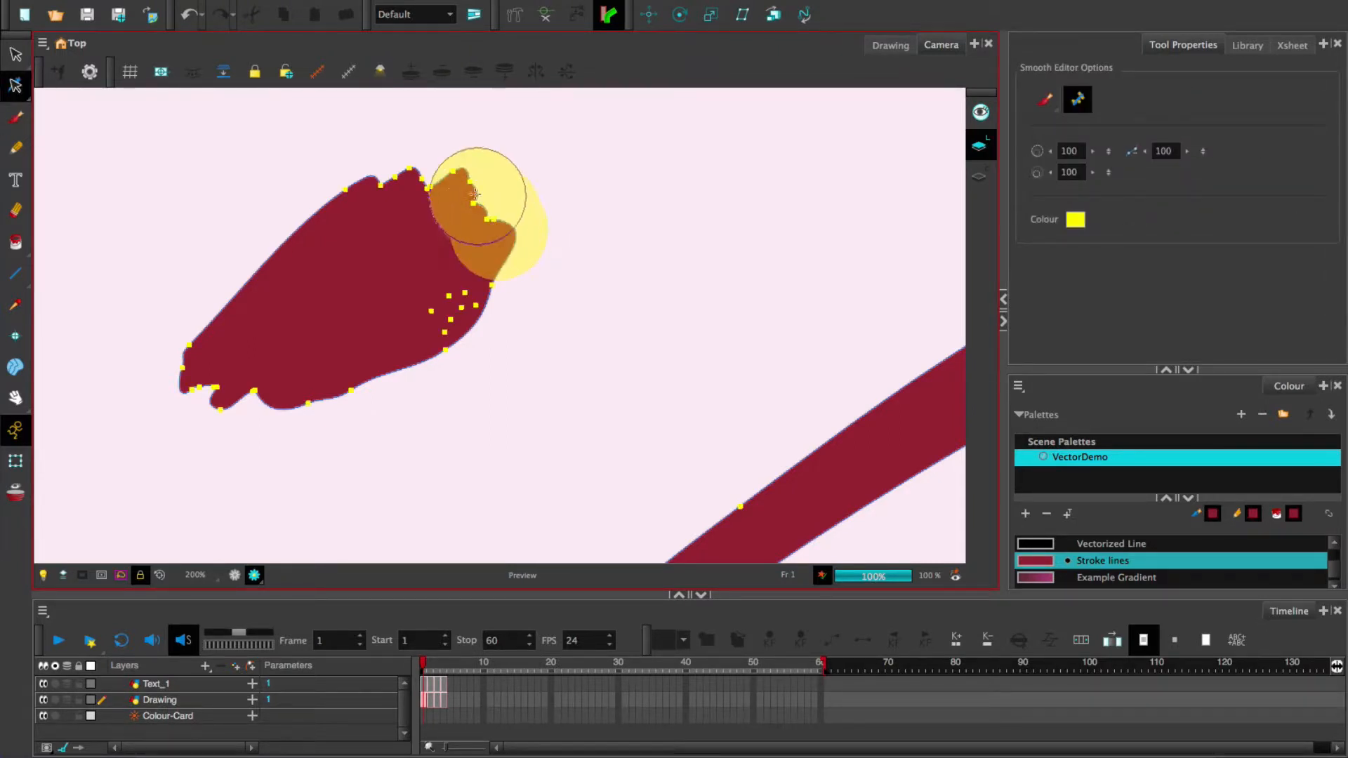
pyautogui.moveTo(476, 194)
pyautogui.mouseDown()
pyautogui.moveTo(380, 188)
pyautogui.moveTo(346, 206)
pyautogui.moveTo(338, 184)
pyautogui.moveTo(427, 183)
pyautogui.moveTo(531, 213)
pyautogui.moveTo(432, 182)
pyautogui.moveTo(315, 186)
pyautogui.mouseUp()
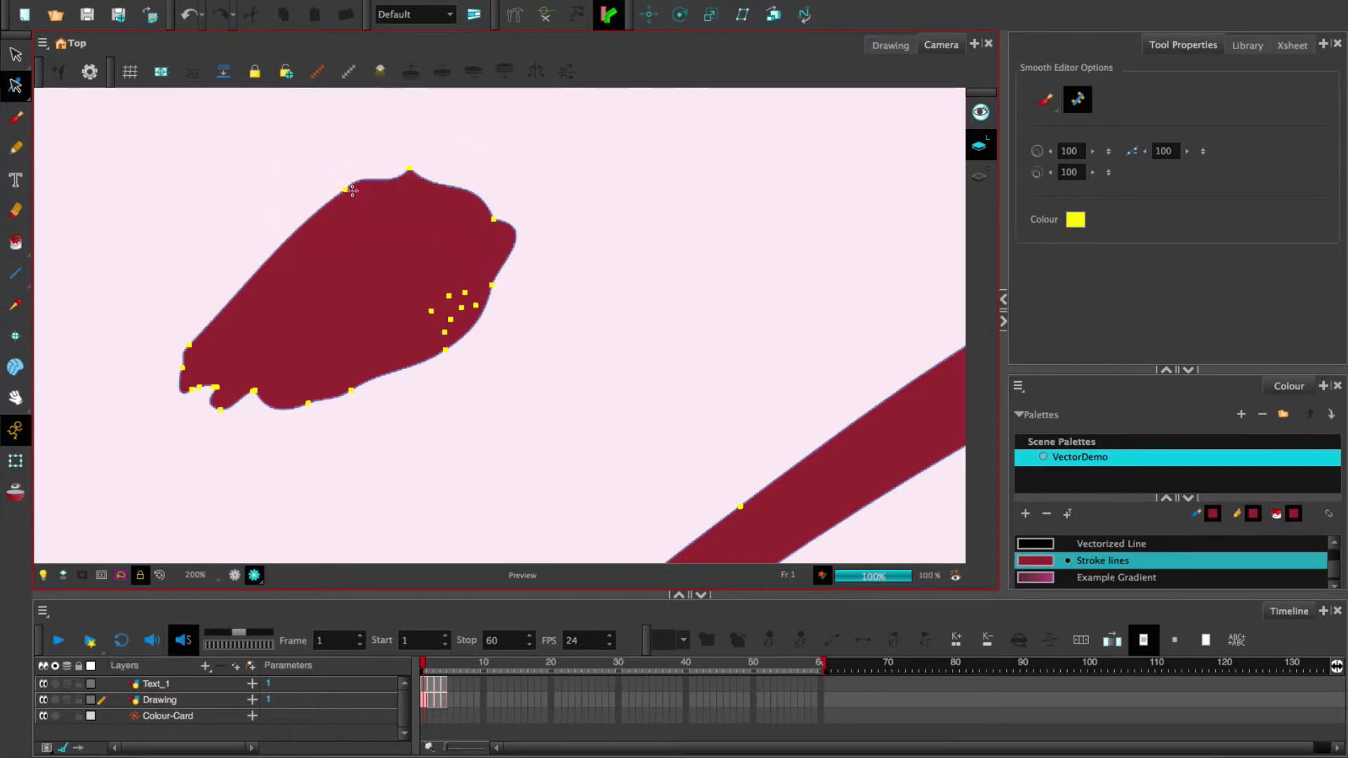
pyautogui.moveTo(502, 222)
pyautogui.mouseDown()
pyautogui.moveTo(410, 182)
pyautogui.moveTo(309, 193)
pyautogui.mouseUp()
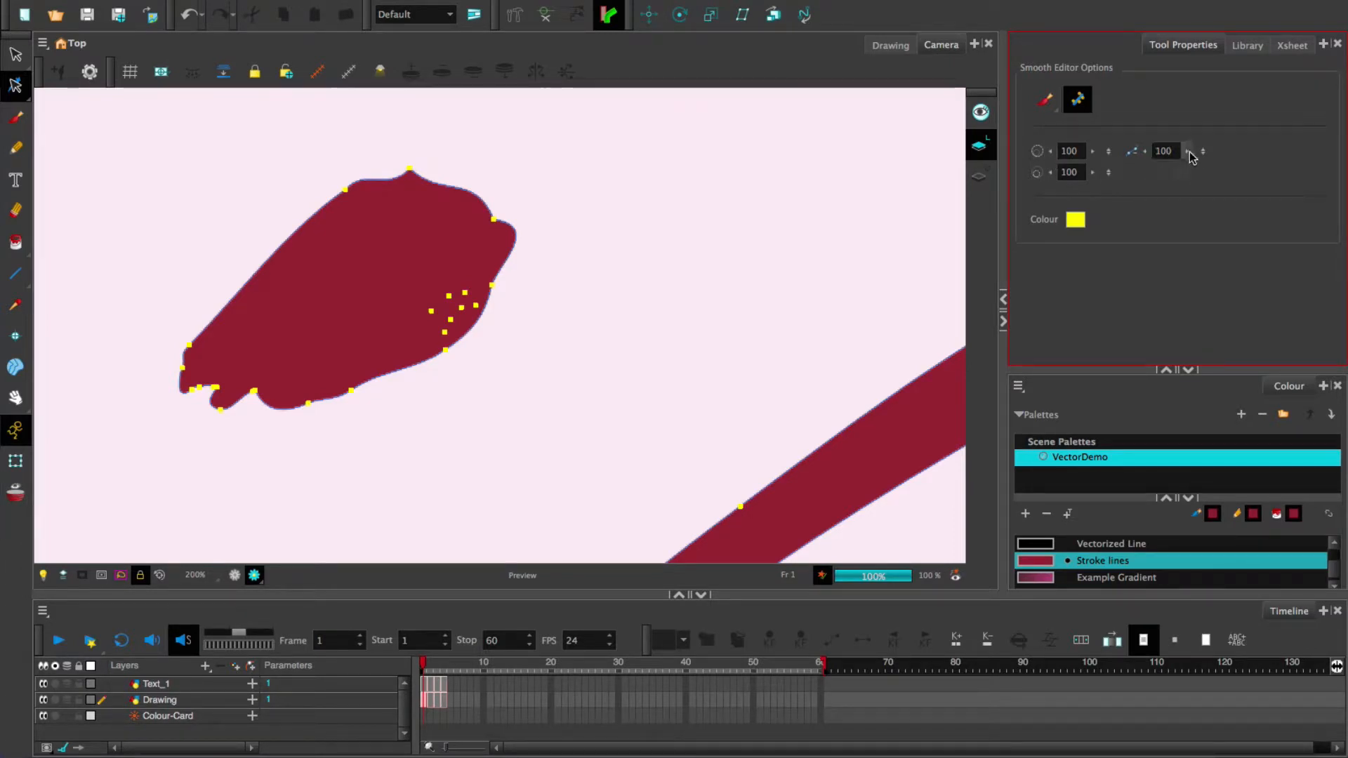
# - Switch the Smooth Editor to Lasso mode and smooth the blob's lower edge
pyautogui.moveTo(1203, 151)
pyautogui.mouseDown()
pyautogui.moveTo(1203, 211)
pyautogui.moveTo(1213, 128)
pyautogui.mouseUp()
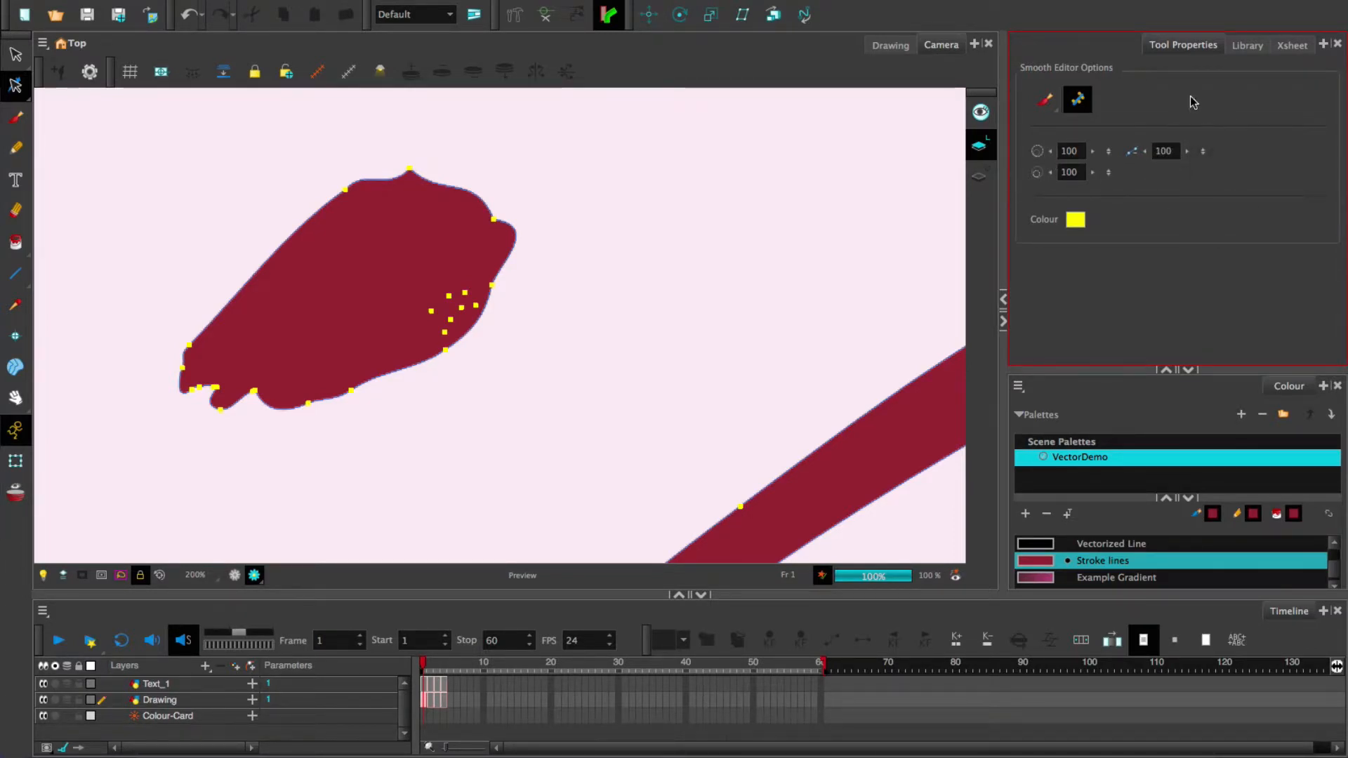
pyautogui.click(1047, 103)
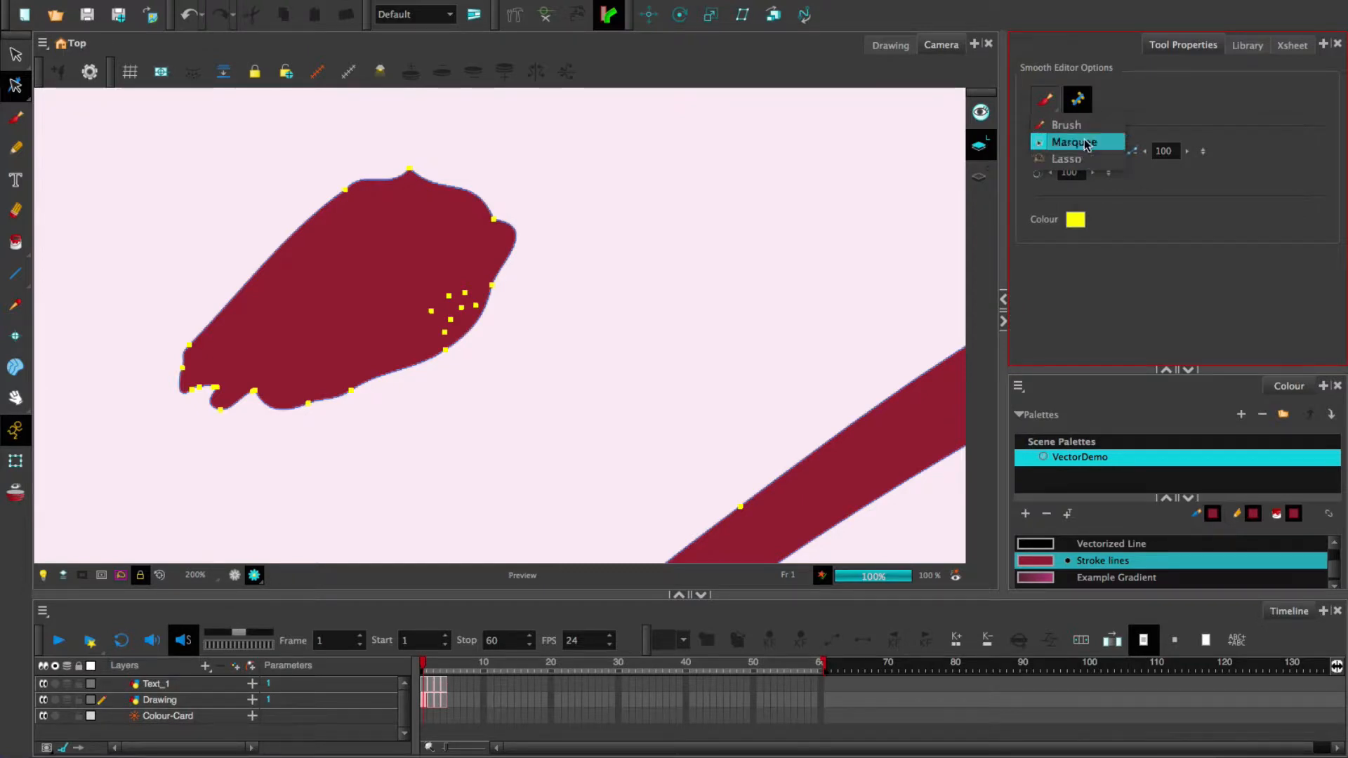
pyautogui.click(1081, 160)
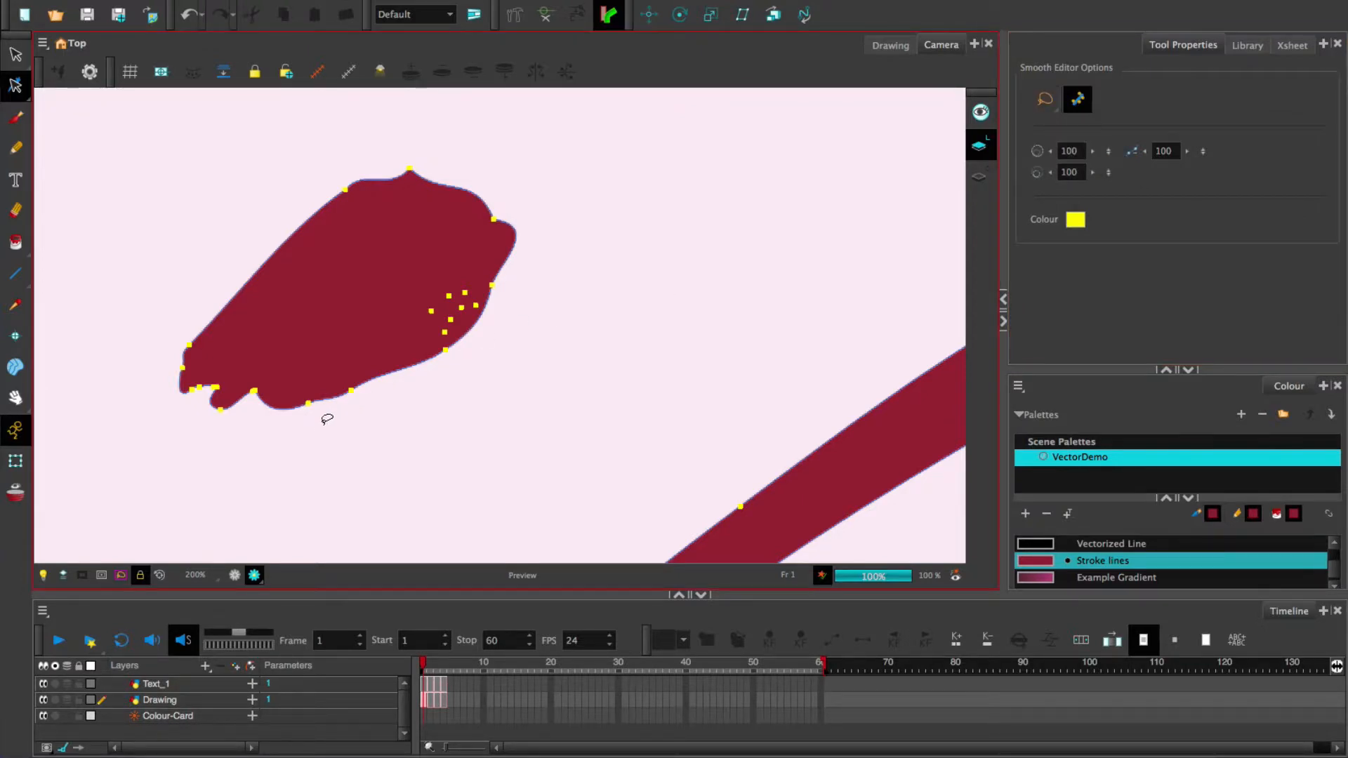
pyautogui.moveTo(310, 439)
pyautogui.mouseDown()
pyautogui.moveTo(246, 384)
pyautogui.moveTo(352, 330)
pyautogui.moveTo(393, 400)
pyautogui.moveTo(343, 444)
pyautogui.moveTo(305, 441)
pyautogui.mouseUp()
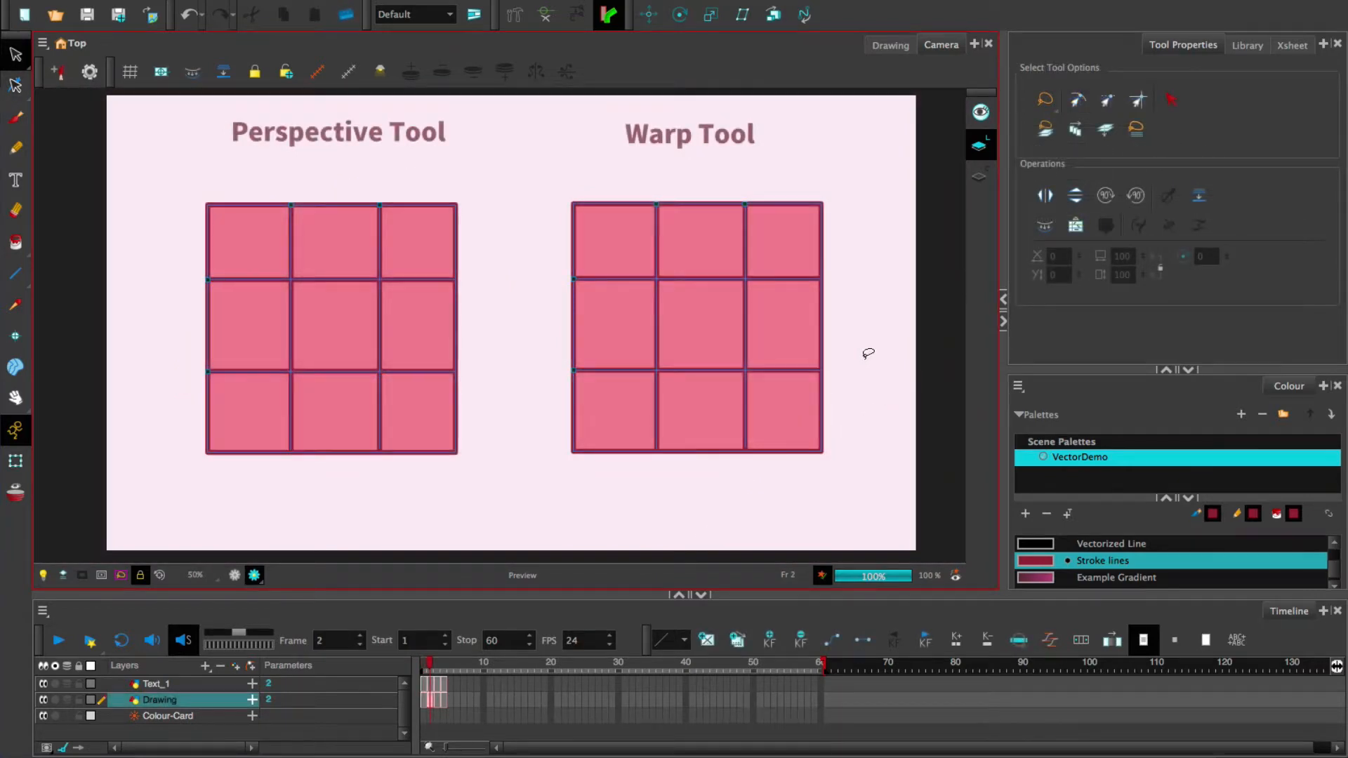
# - Skew the left Perspective Tool grid's corners into a wide trapezoid
pyautogui.click(17, 87)
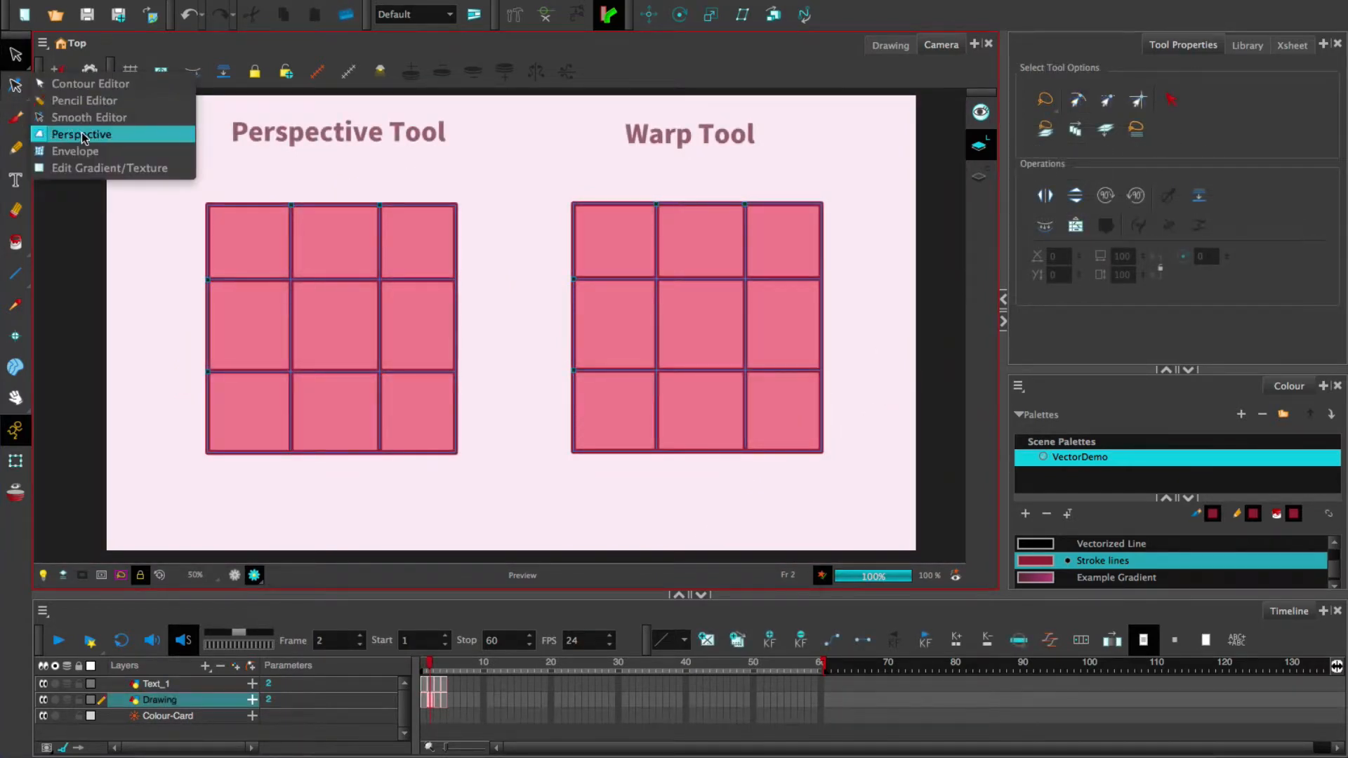
pyautogui.click(87, 140)
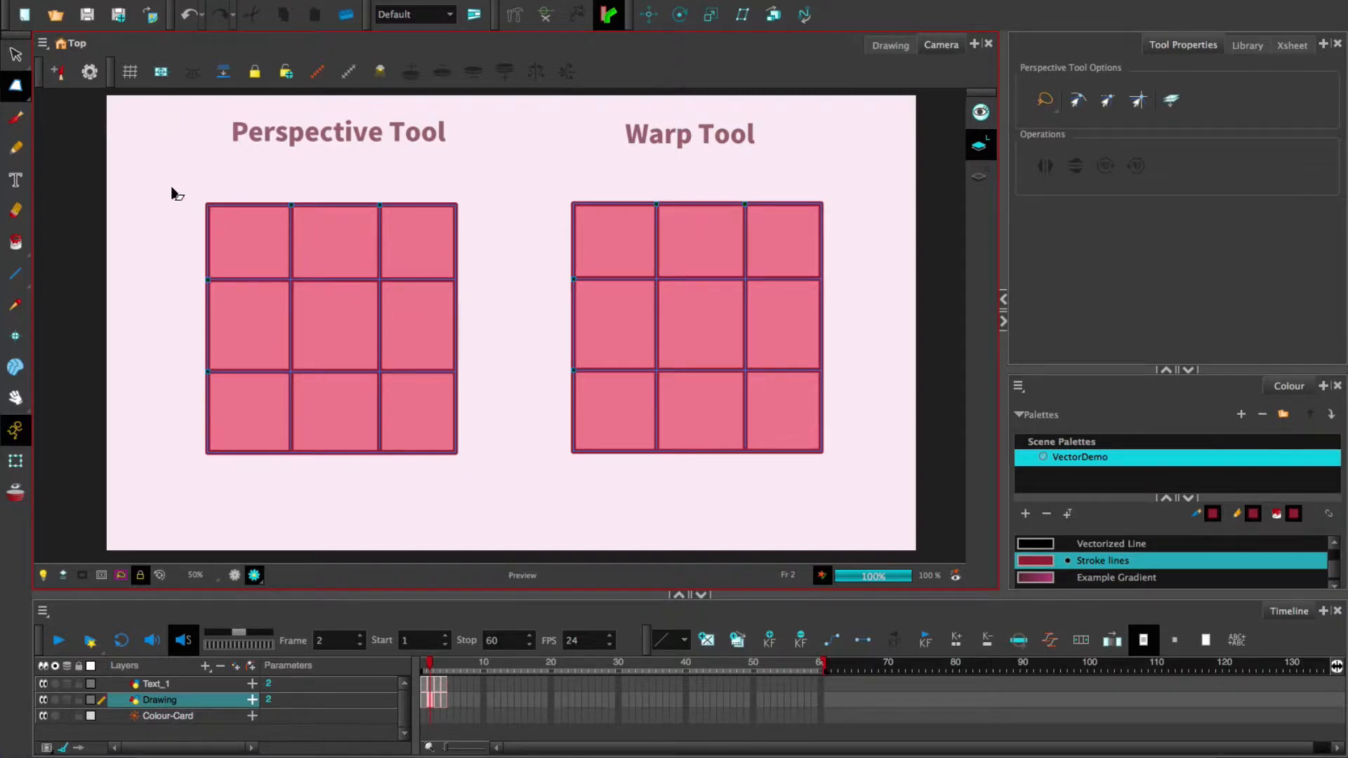
pyautogui.moveTo(166, 178)
pyautogui.mouseDown()
pyautogui.moveTo(195, 208)
pyautogui.moveTo(314, 254)
pyautogui.mouseUp()
pyautogui.moveTo(140, 251)
pyautogui.mouseDown()
pyautogui.moveTo(196, 168)
pyautogui.moveTo(435, 180)
pyautogui.moveTo(508, 316)
pyautogui.moveTo(444, 492)
pyautogui.moveTo(205, 492)
pyautogui.moveTo(193, 177)
pyautogui.moveTo(216, 159)
pyautogui.mouseUp()
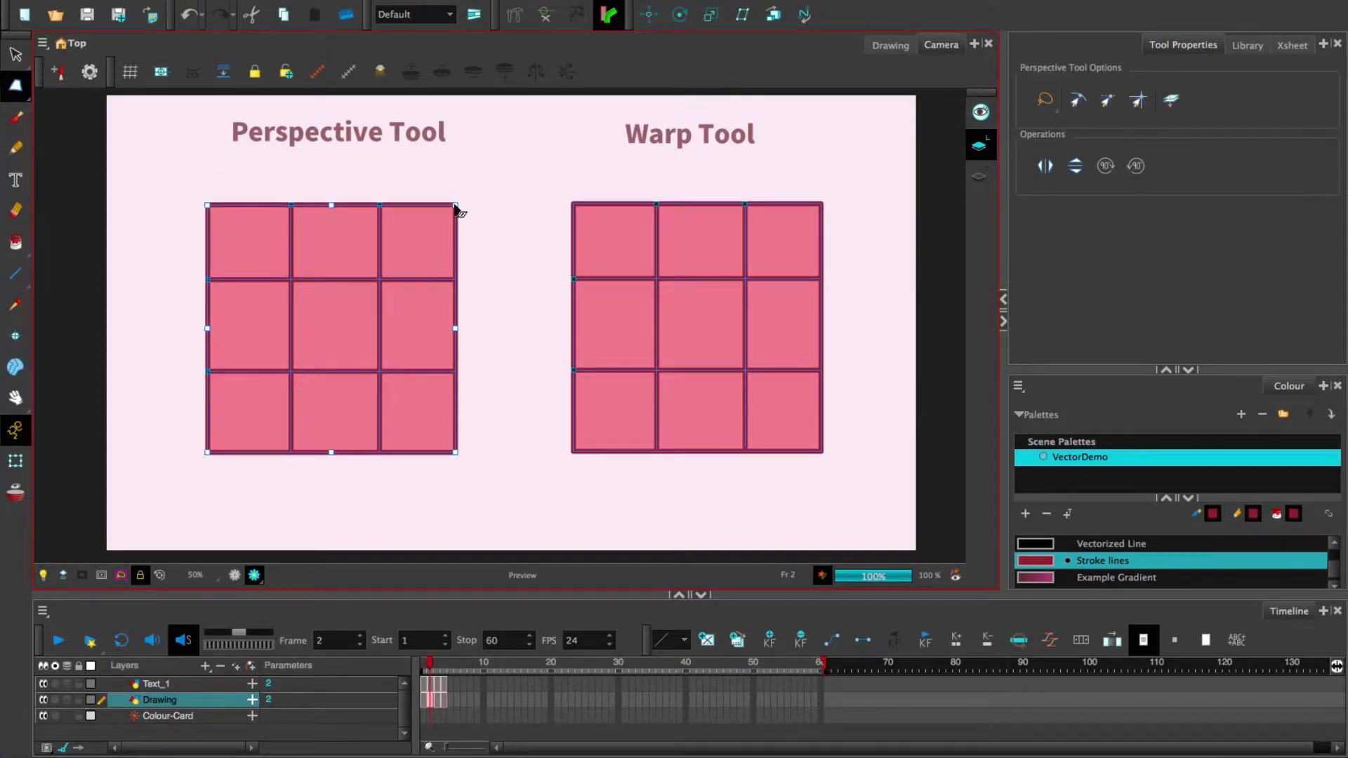
pyautogui.moveTo(454, 210); pyautogui.dragTo(394, 168)
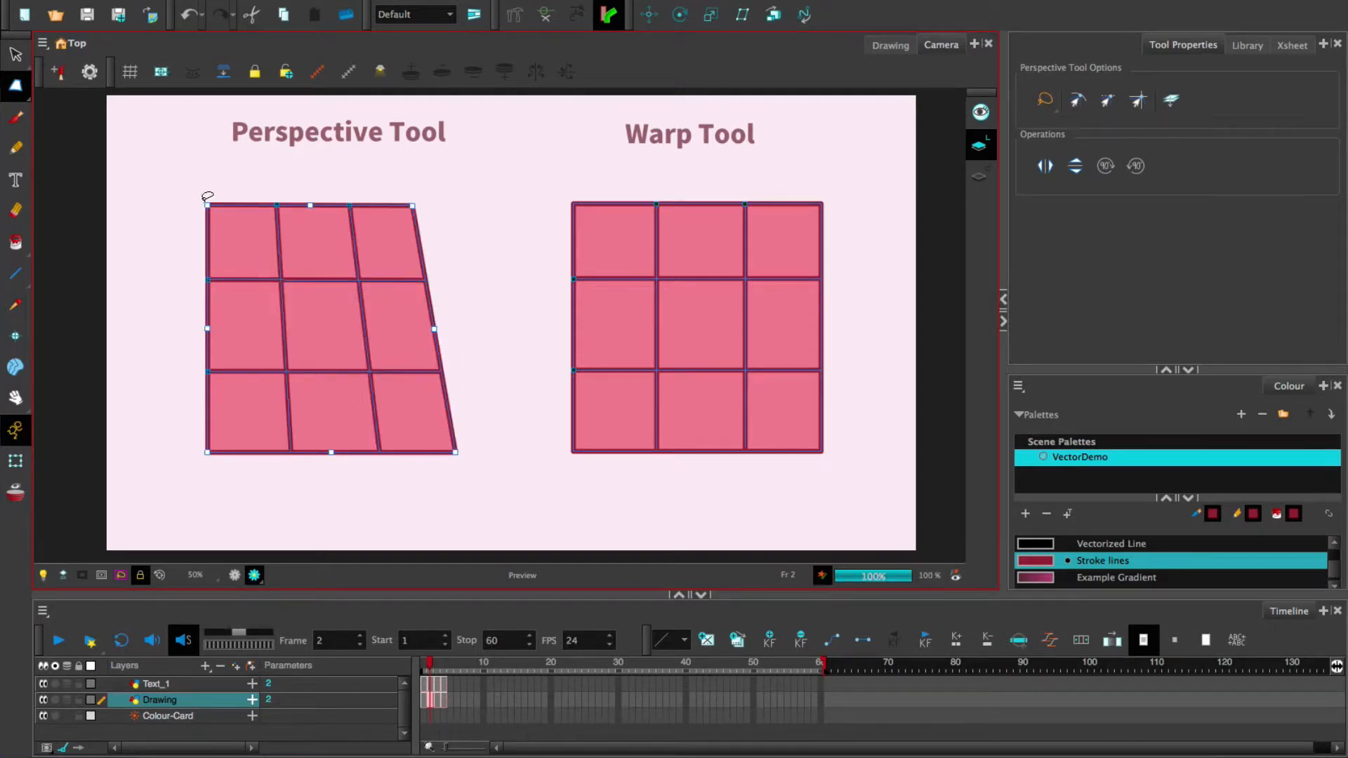
pyautogui.moveTo(230, 208); pyautogui.dragTo(260, 204)
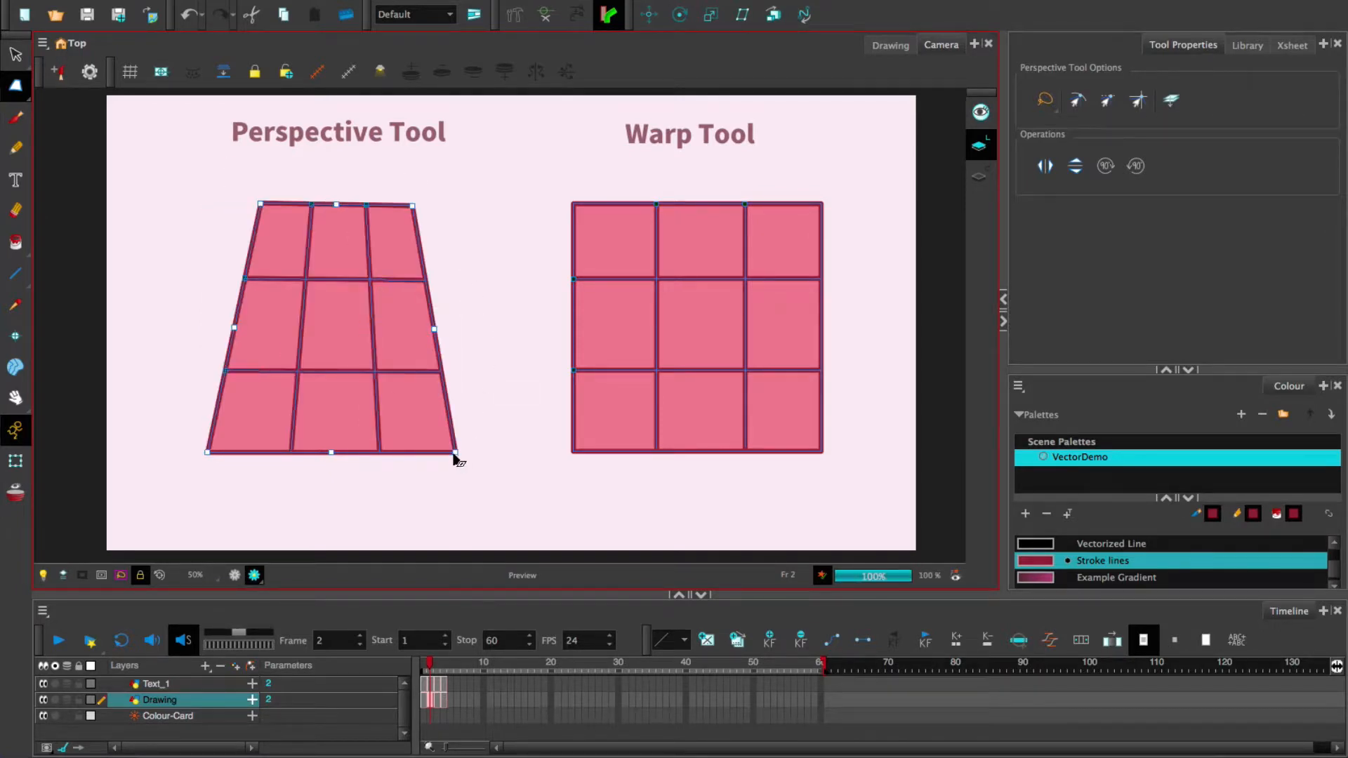
pyautogui.moveTo(455, 457); pyautogui.dragTo(484, 403)
pyautogui.moveTo(208, 453); pyautogui.dragTo(127, 380)
pyautogui.moveTo(484, 403); pyautogui.dragTo(519, 383)
pyautogui.moveTo(337, 211); pyautogui.dragTo(426, 286)
pyautogui.moveTo(254, 285); pyautogui.dragTo(239, 283)
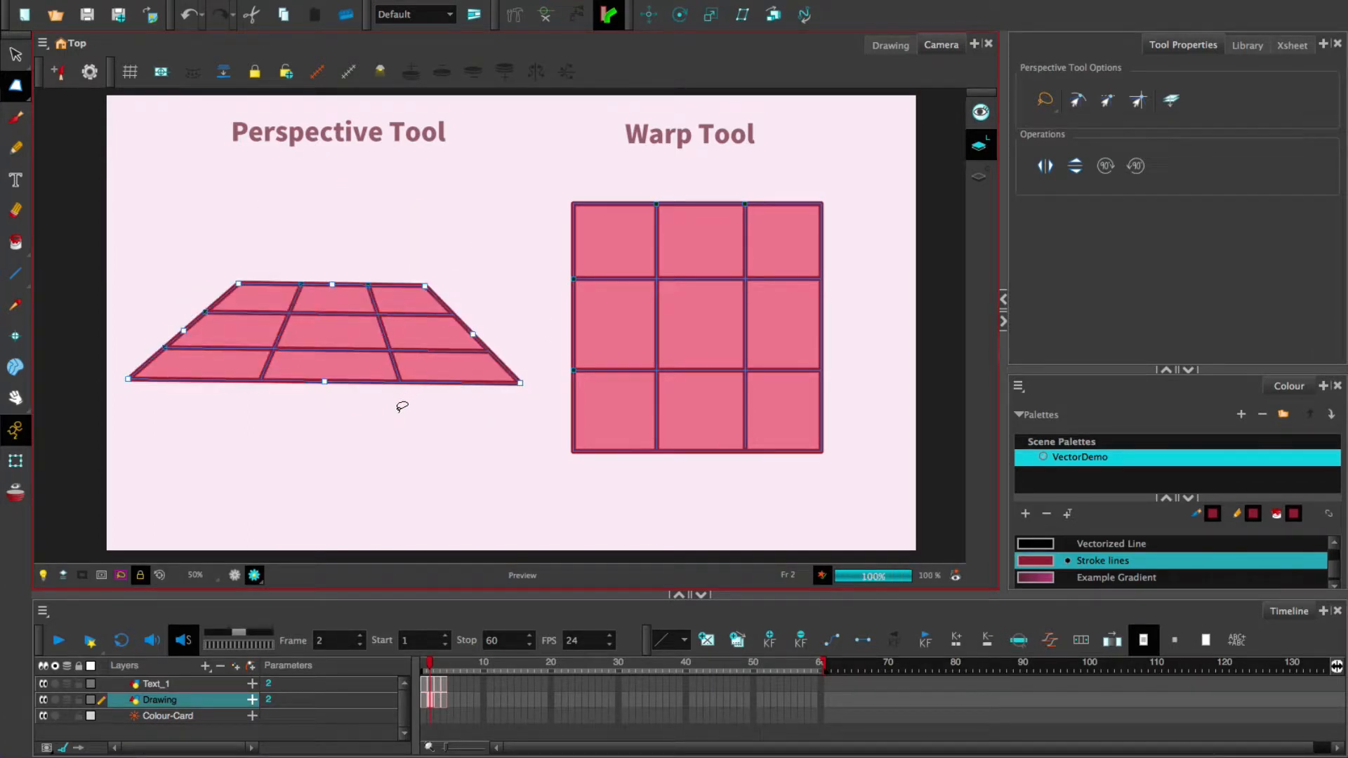
pyautogui.click(529, 514)
# - Warp the right grid with the Envelope tool, making its top edge wavy and right side bulge
pyautogui.moveTo(15, 85); pyautogui.dragTo(100, 156)
pyautogui.moveTo(539, 214)
pyautogui.mouseDown()
pyautogui.moveTo(612, 158)
pyautogui.moveTo(772, 153)
pyautogui.moveTo(864, 238)
pyautogui.moveTo(848, 455)
pyautogui.moveTo(625, 518)
pyautogui.moveTo(548, 416)
pyautogui.moveTo(539, 209)
pyautogui.mouseUp()
pyautogui.moveTo(824, 211); pyautogui.dragTo(691, 146)
pyautogui.moveTo(723, 228); pyautogui.dragTo(665, 263)
pyautogui.moveTo(807, 309); pyautogui.dragTo(890, 288)
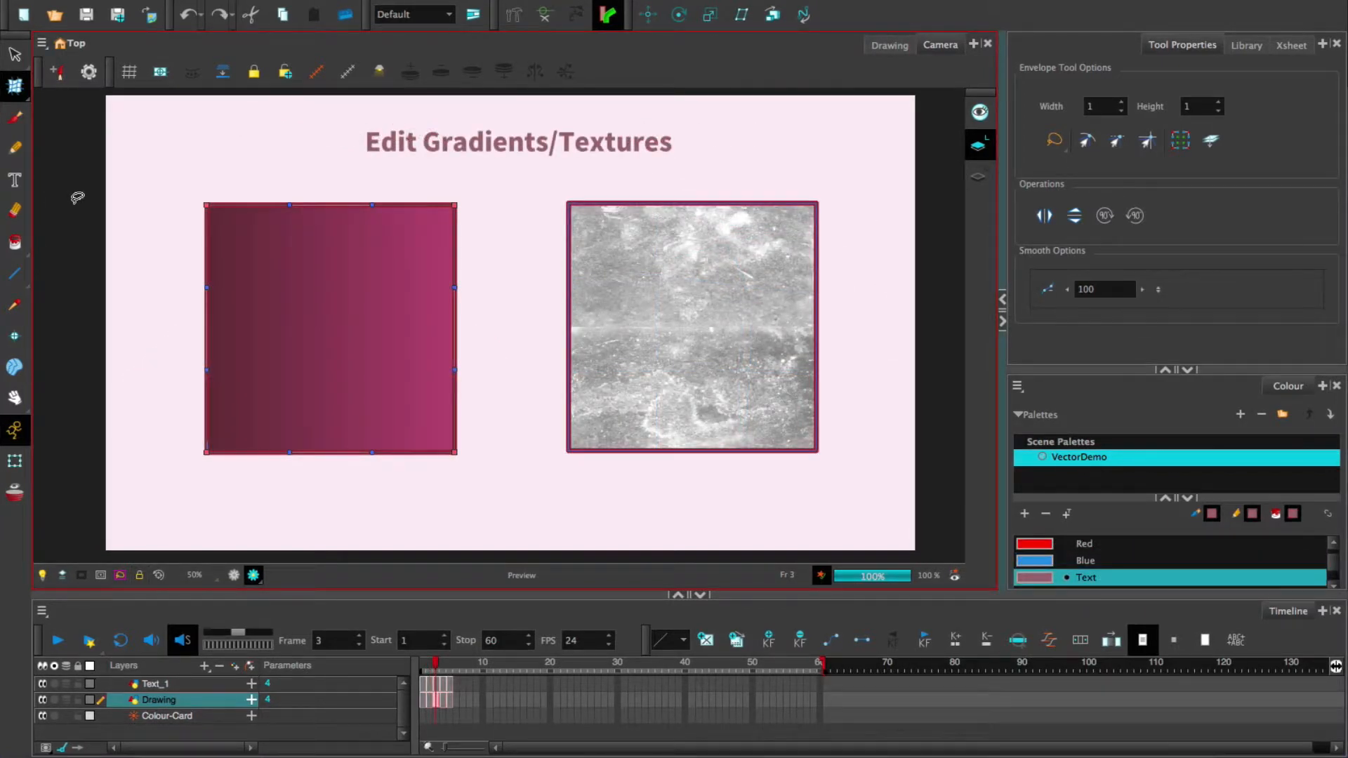
# - With Edit Gradient/Texture, shorten the left square's gradient and rotate it to run vertically
pyautogui.click(17, 90)
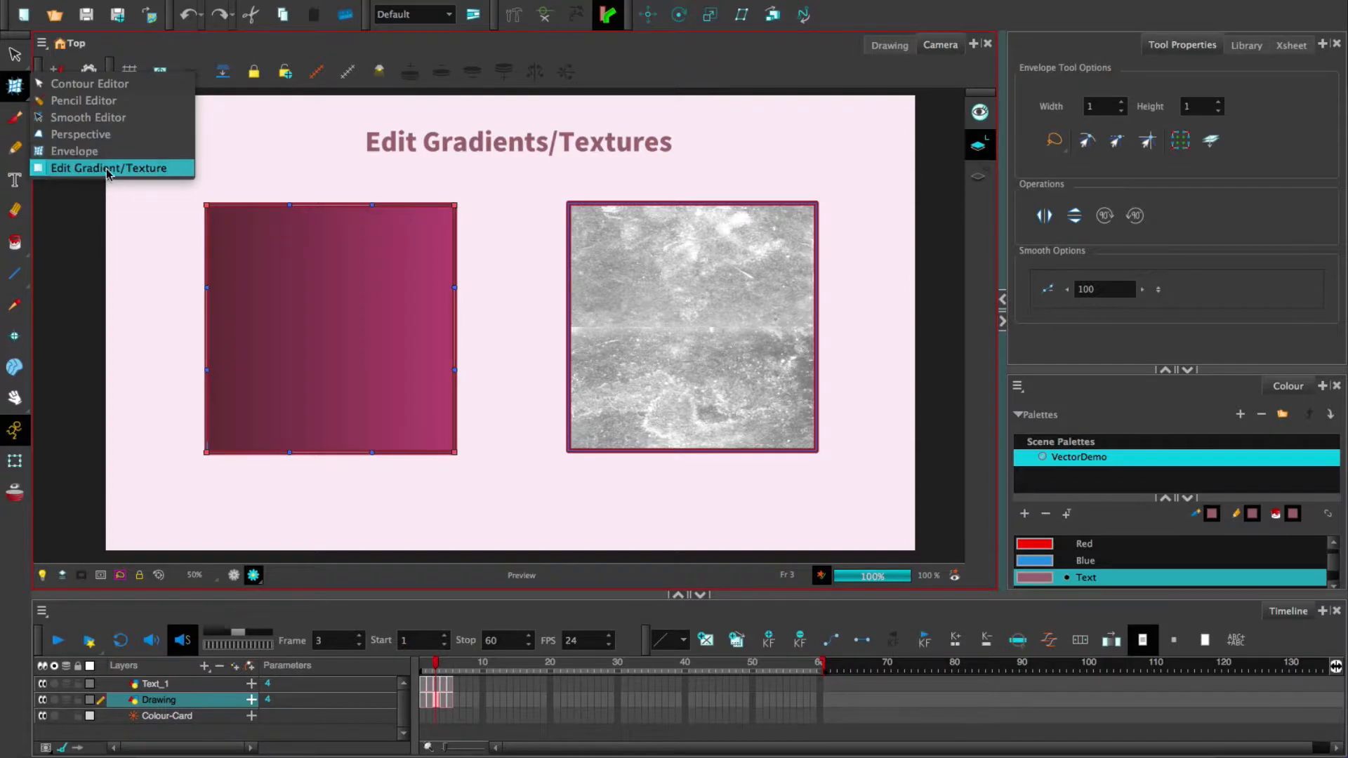
pyautogui.click(167, 169)
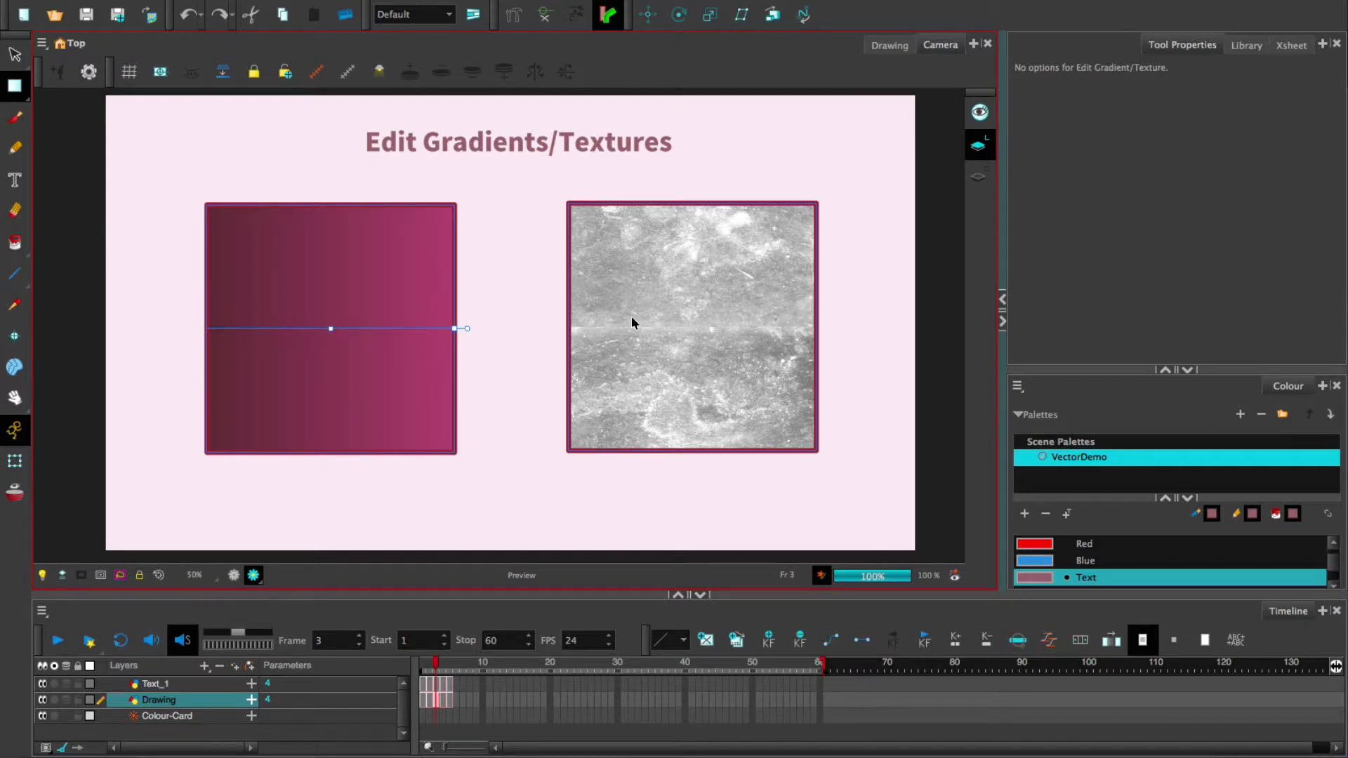
pyautogui.moveTo(455, 329); pyautogui.dragTo(322, 242)
pyautogui.click(691, 325)
# - Rotate the right square's texture diagonally and enlarge its tiling
pyautogui.moveTo(815, 327); pyautogui.dragTo(716, 224)
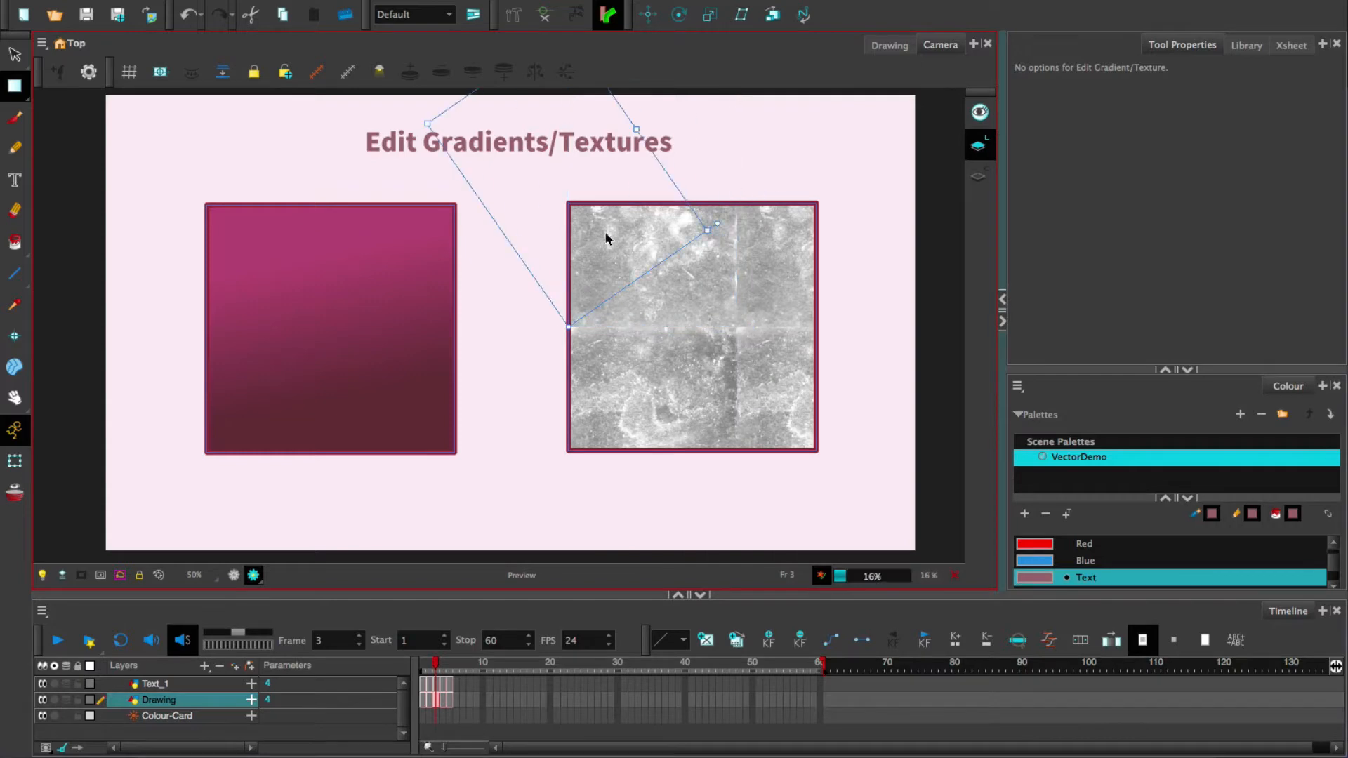
pyautogui.moveTo(673, 313); pyautogui.dragTo(681, 358)
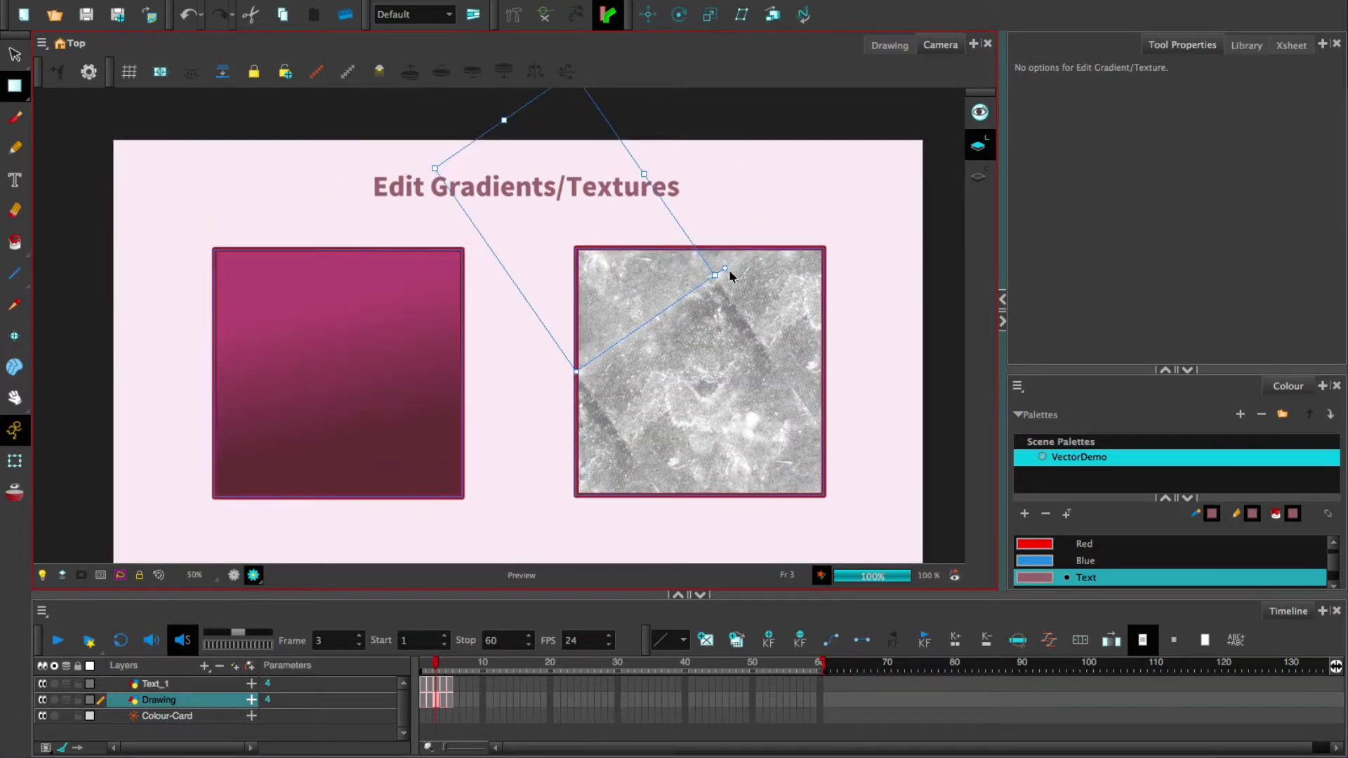
pyautogui.moveTo(504, 120); pyautogui.dragTo(521, 160)
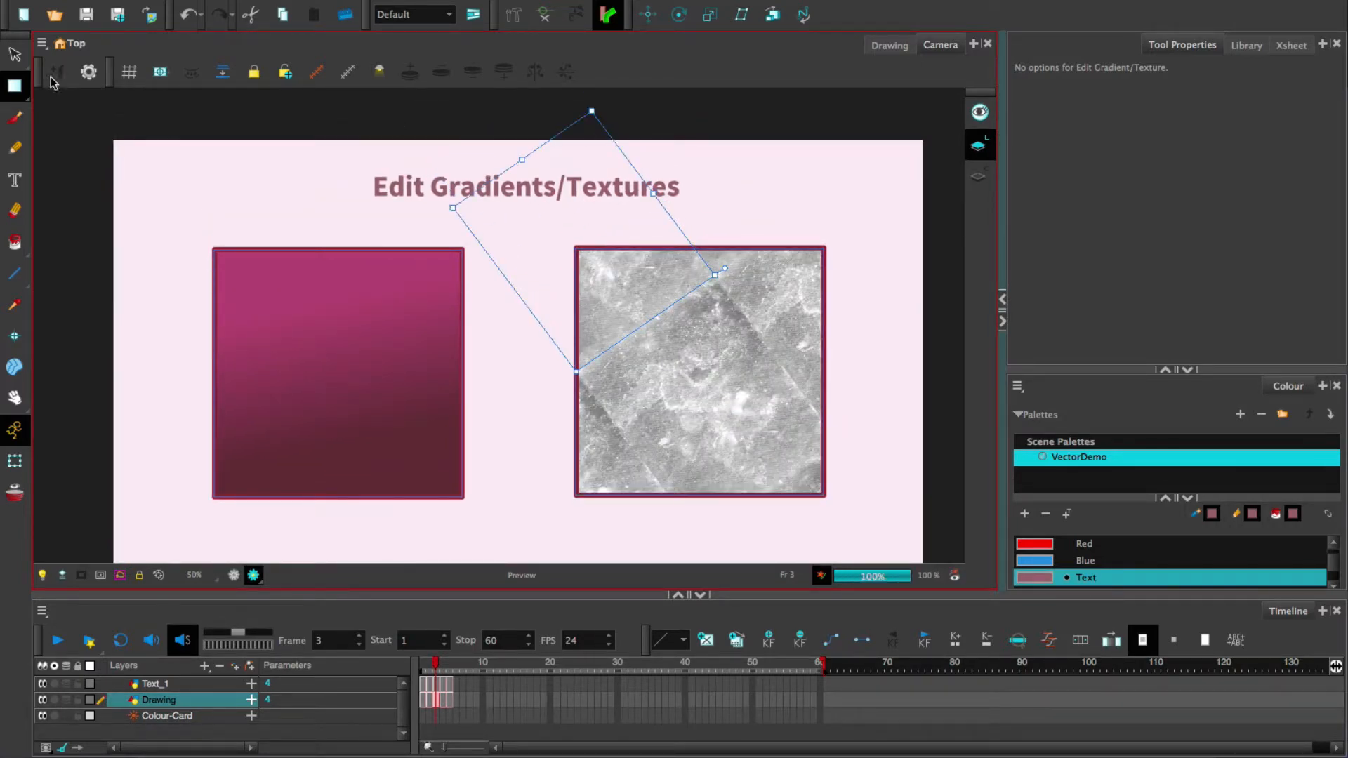
pyautogui.click(14, 85)
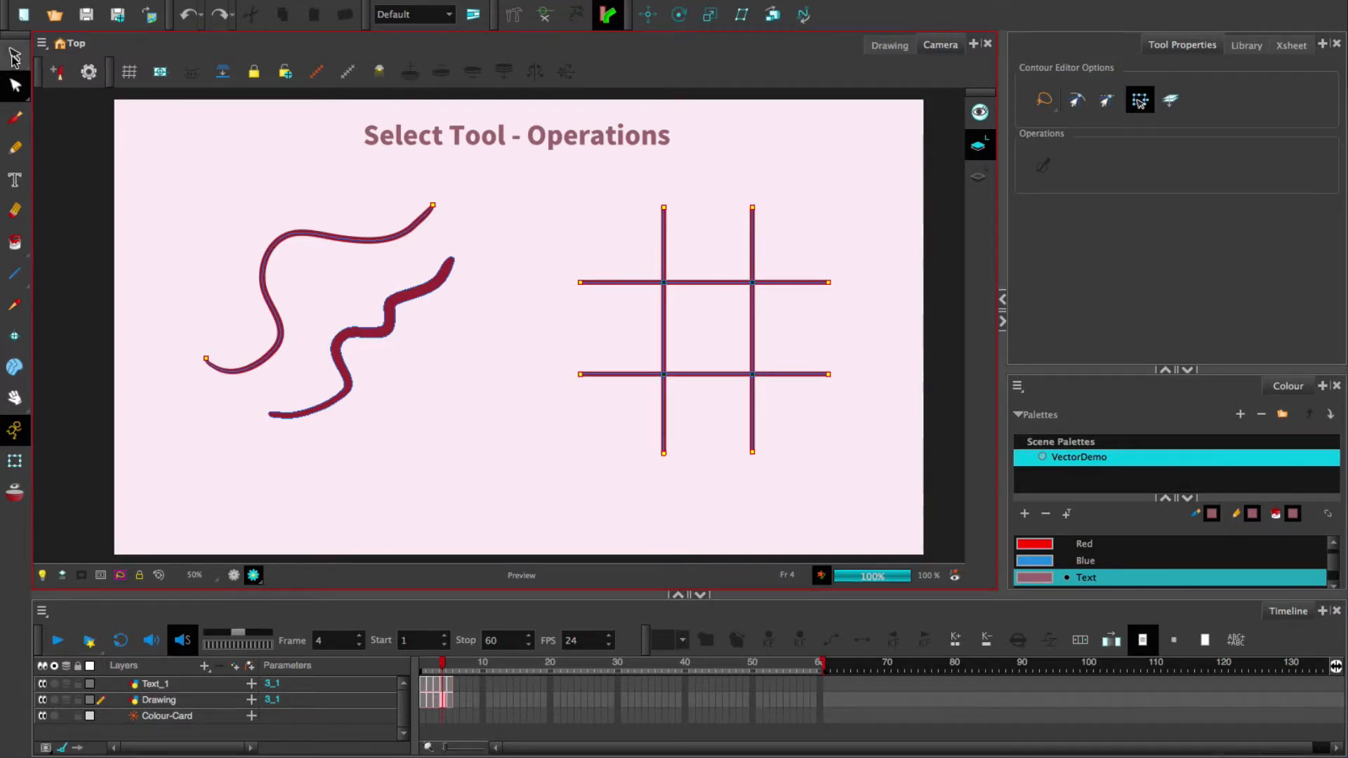
pyautogui.click(14, 56)
pyautogui.click(53, 51)
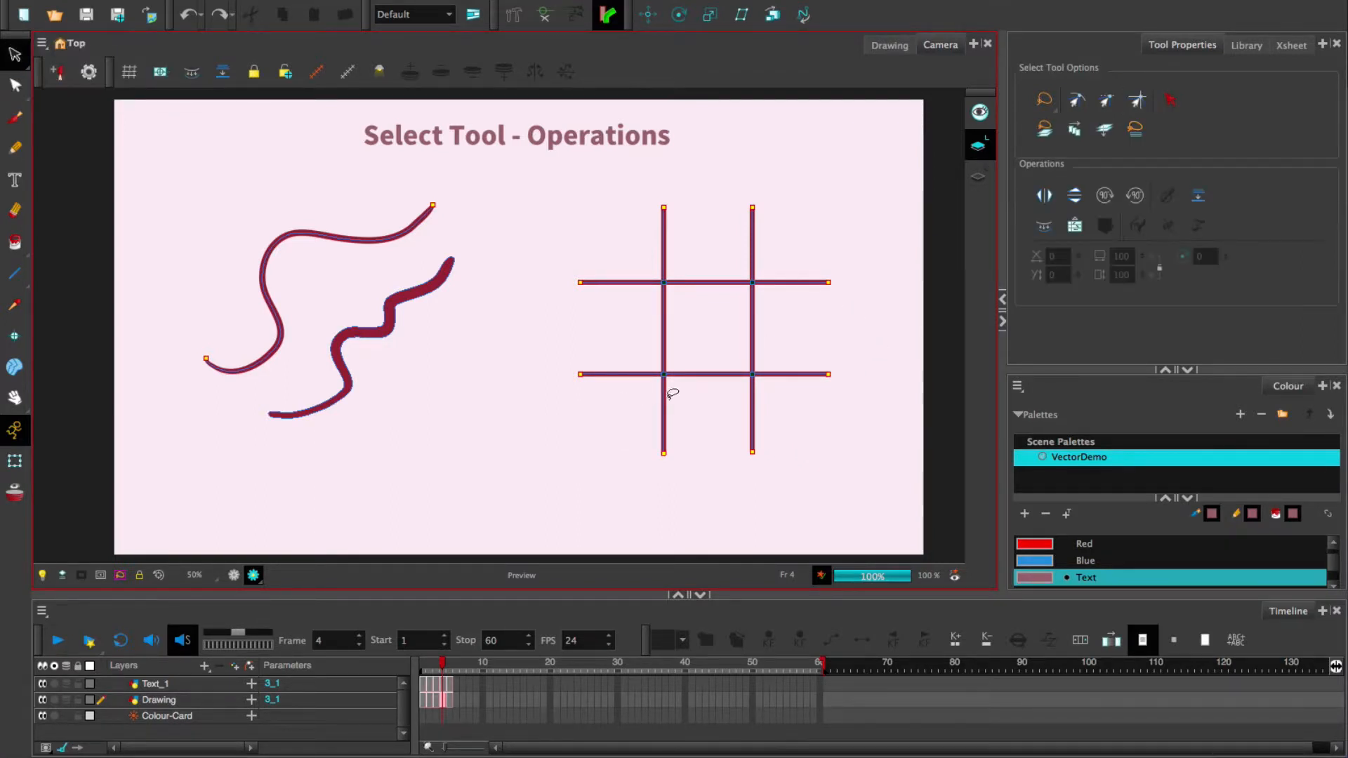
pyautogui.moveTo(304, 445)
pyautogui.mouseDown()
pyautogui.moveTo(316, 340)
pyautogui.moveTo(490, 217)
pyautogui.moveTo(249, 473)
pyautogui.mouseUp()
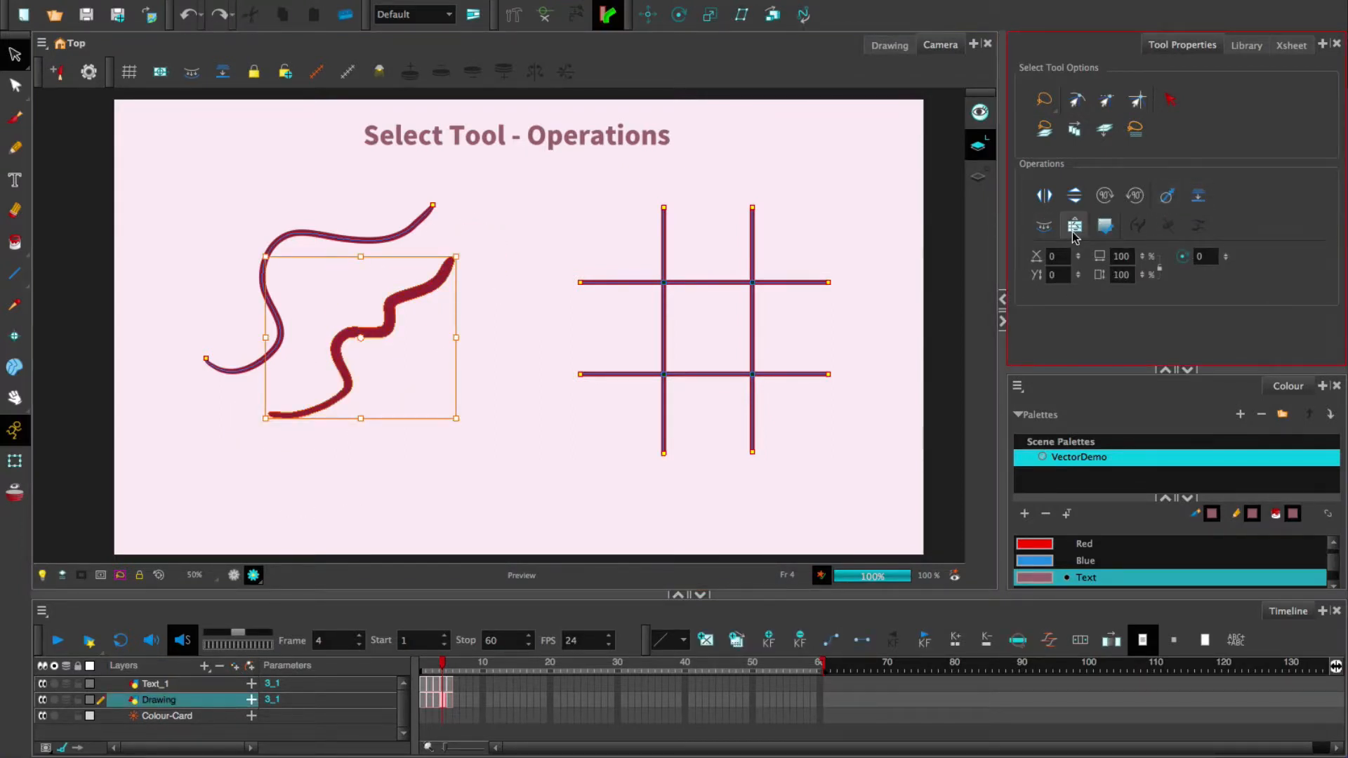
pyautogui.click(1044, 204)
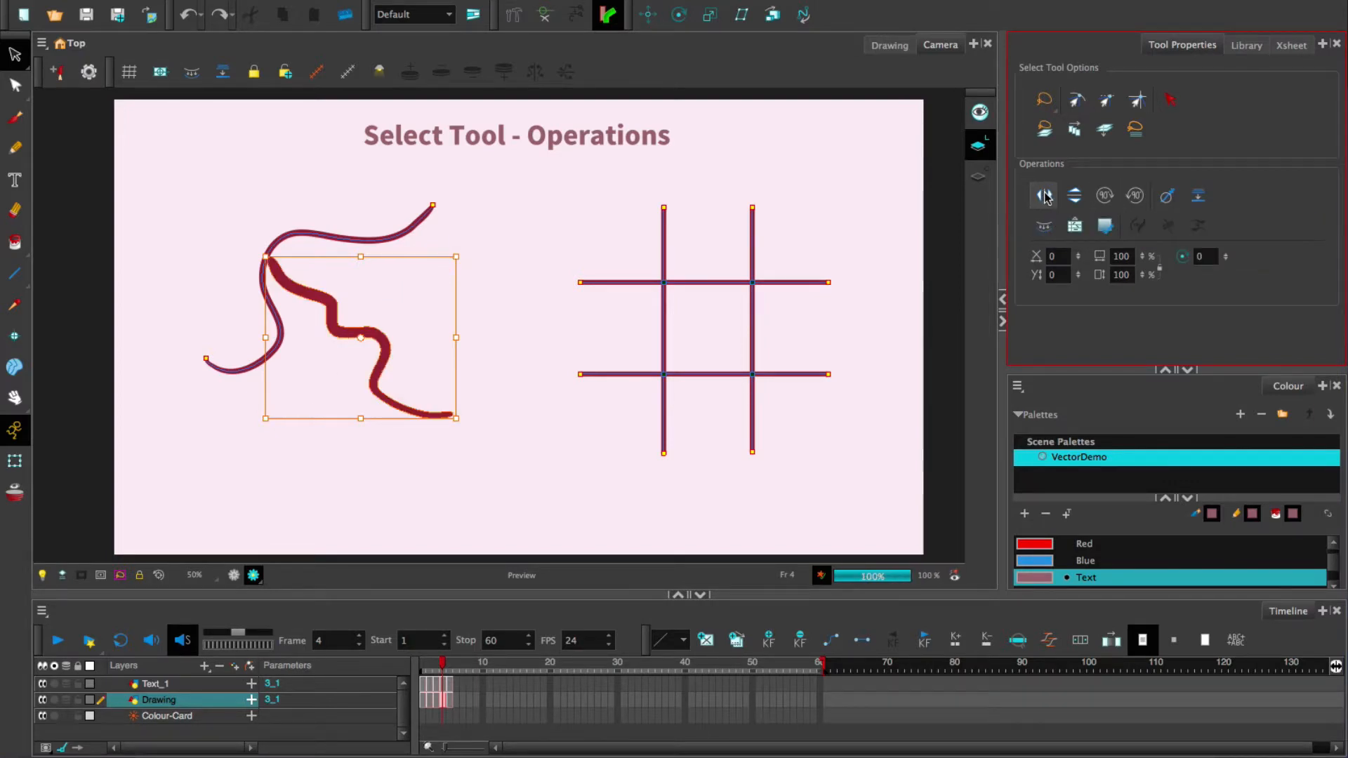
pyautogui.click(1076, 199)
pyautogui.click(1048, 199)
pyautogui.click(1076, 199)
pyautogui.click(1109, 202)
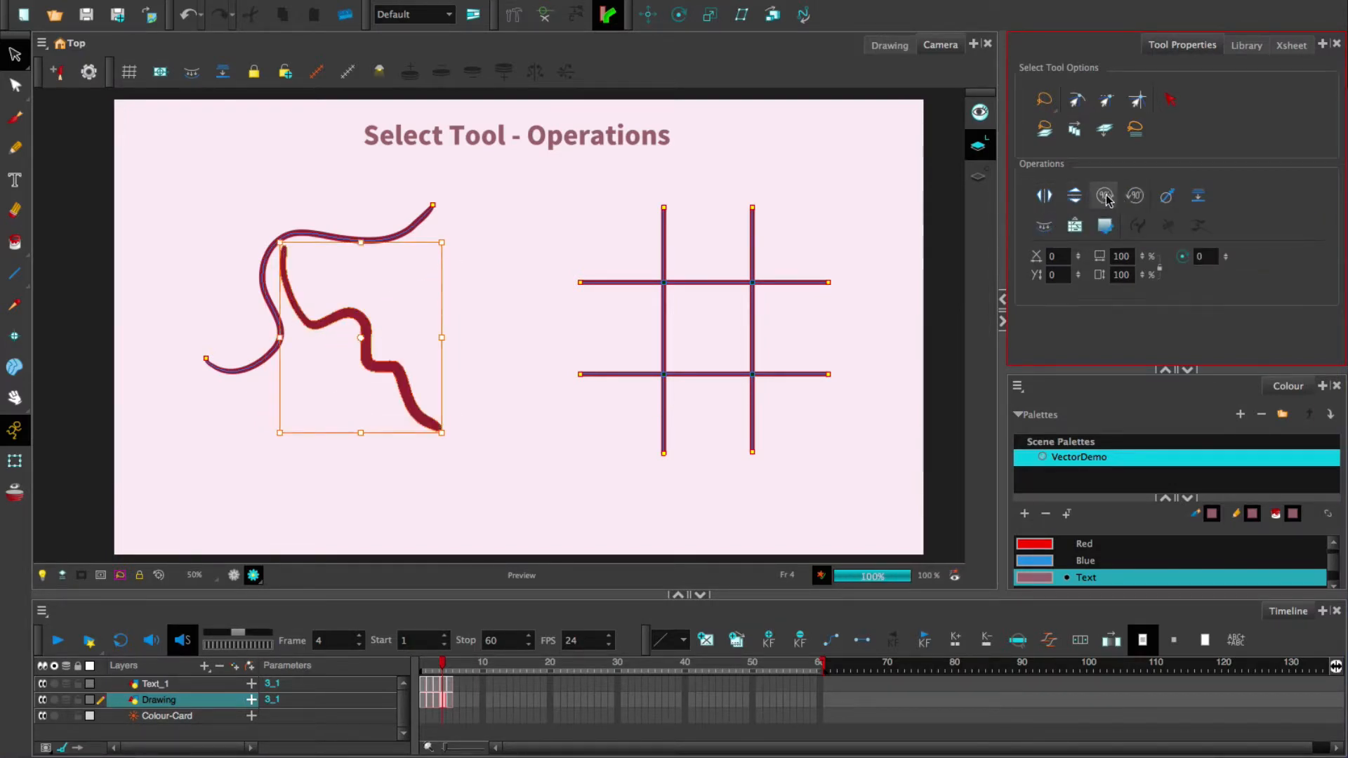
pyautogui.click(1109, 202)
pyautogui.click(1135, 201)
pyautogui.click(1135, 201)
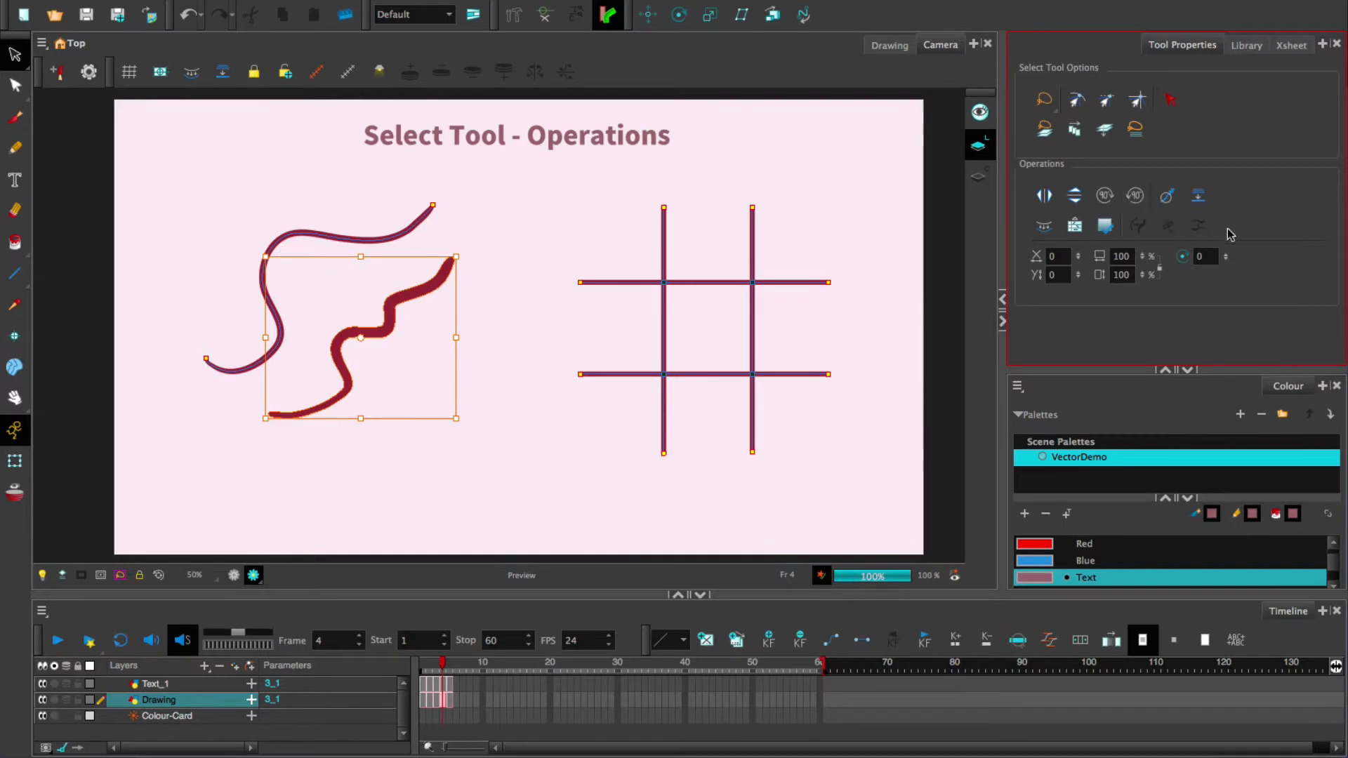
pyautogui.click(1168, 202)
pyautogui.click(1168, 200)
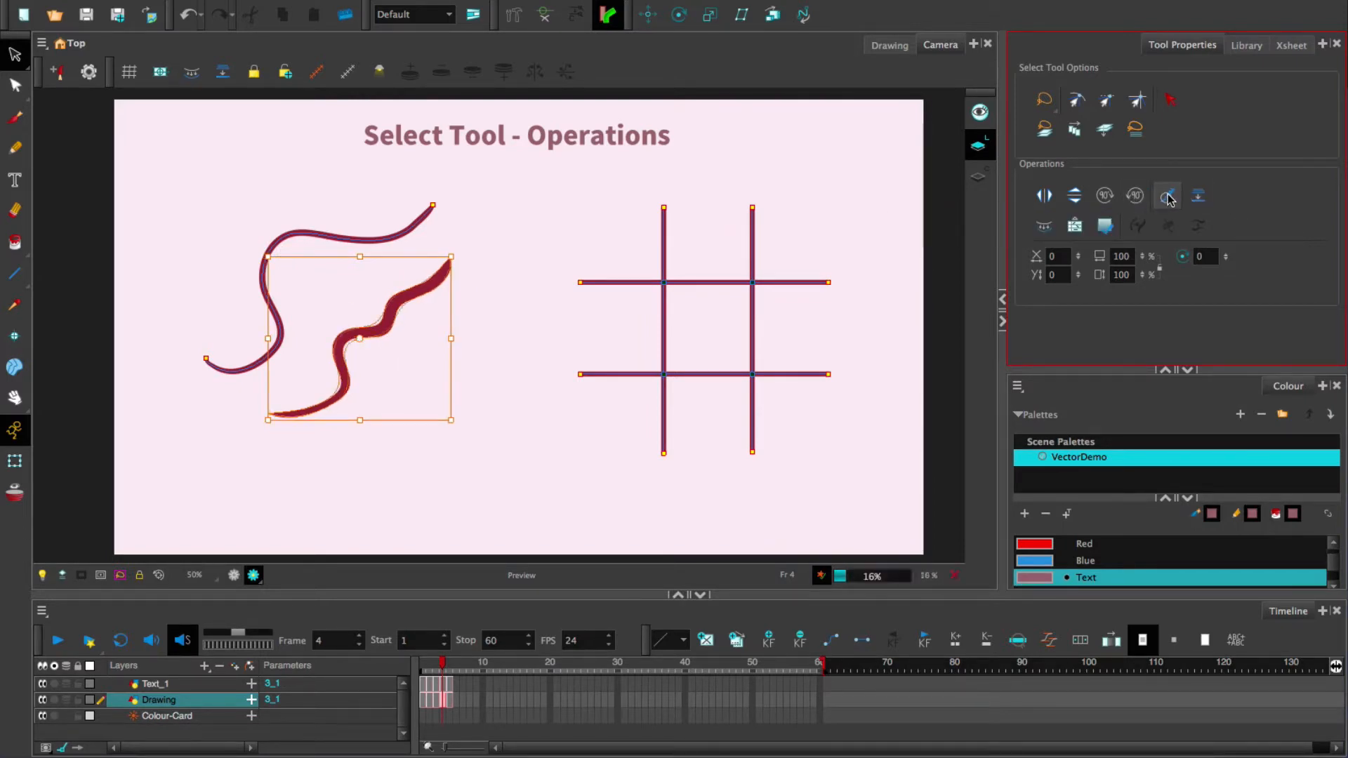
pyautogui.click(1168, 199)
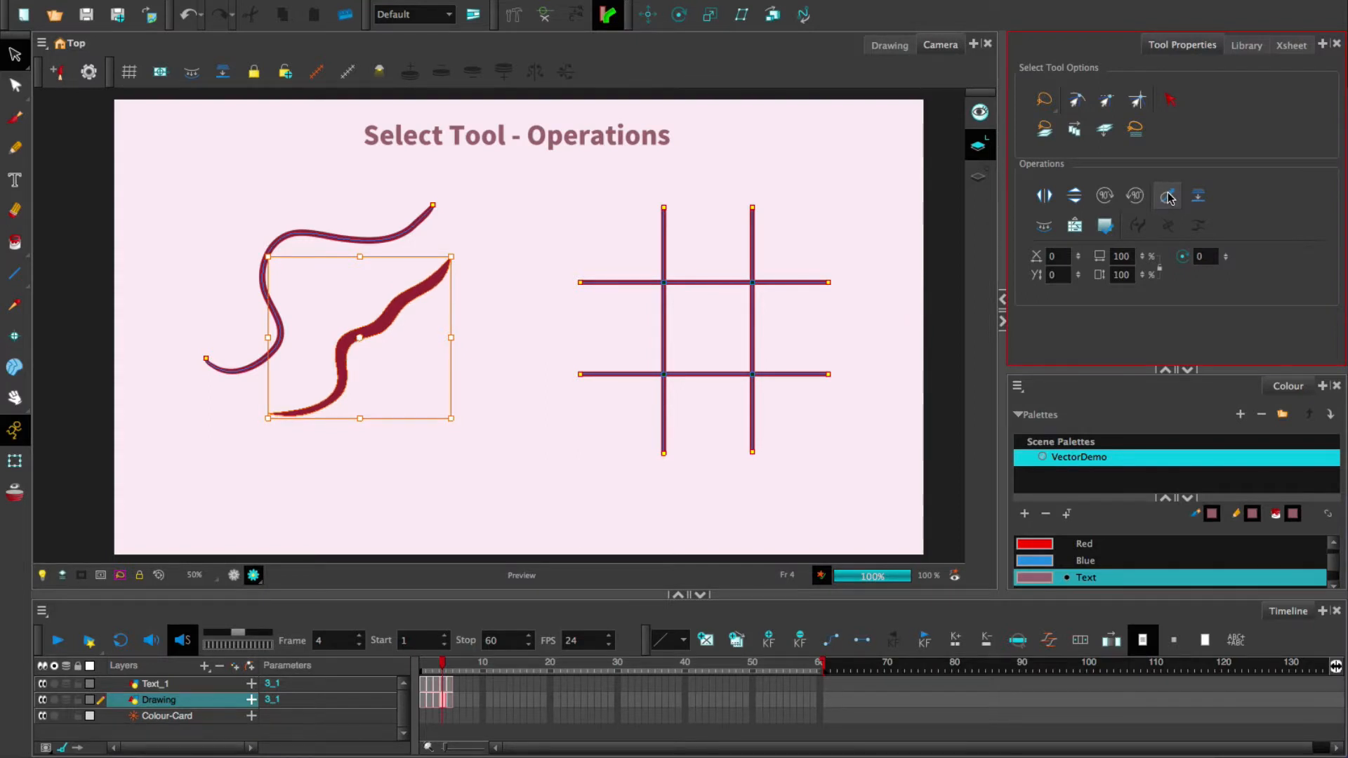
pyautogui.hotkey('ctrl', 'z')
pyautogui.hotkey('ctrl', 'z')
pyautogui.hotkey('ctrl', 'z')
pyautogui.hotkey('ctrl', 'z')
pyautogui.hotkey('ctrl', 'z')
pyautogui.hotkey('ctrl', 'z')
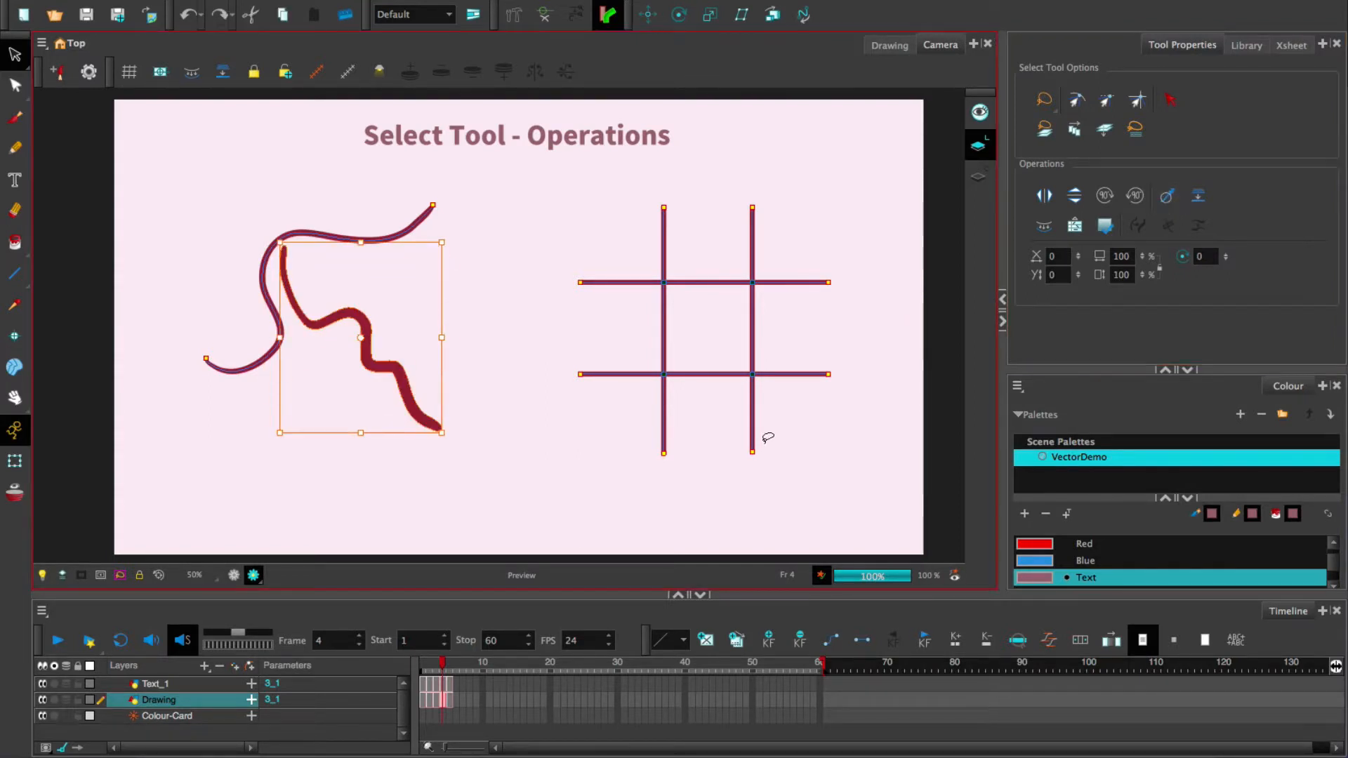
pyautogui.hotkey('ctrl', 'z')
pyautogui.hotkey('ctrl', 'z')
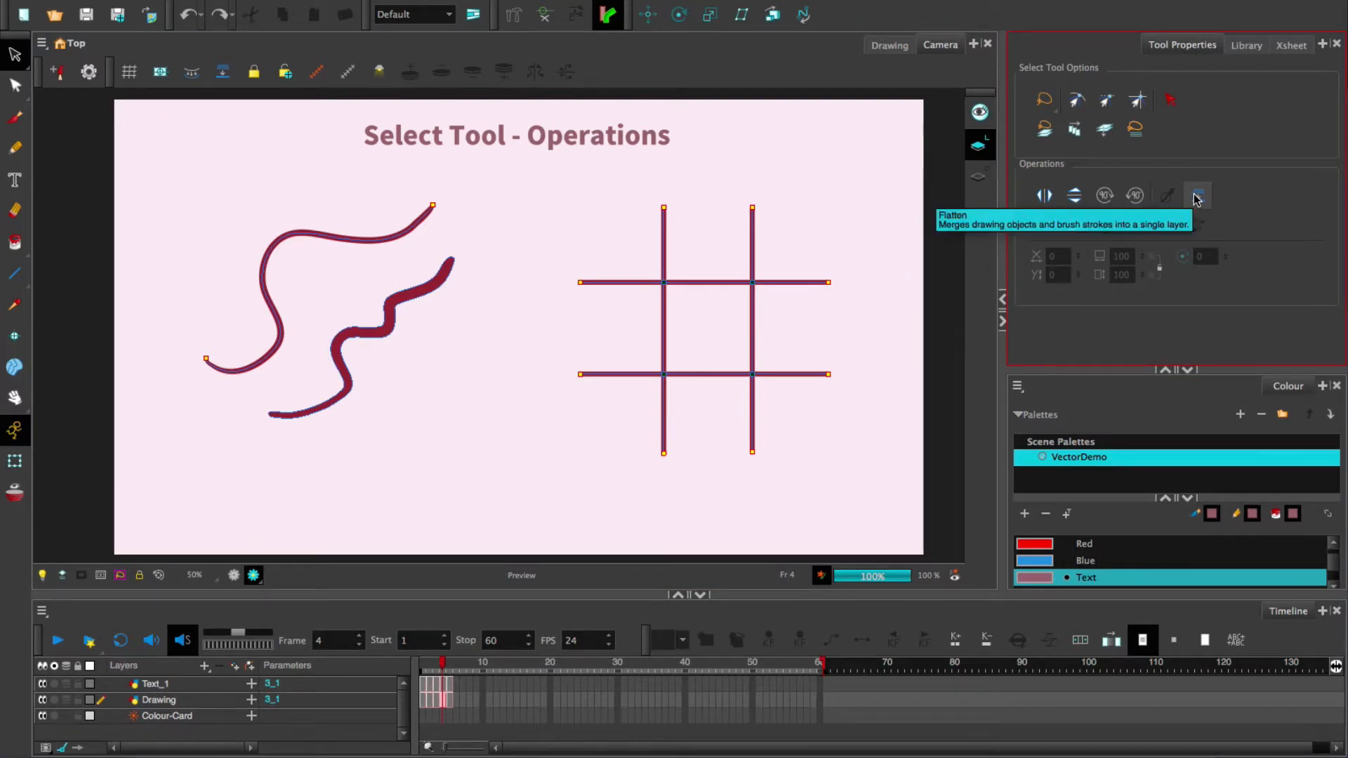
pyautogui.click(664, 311)
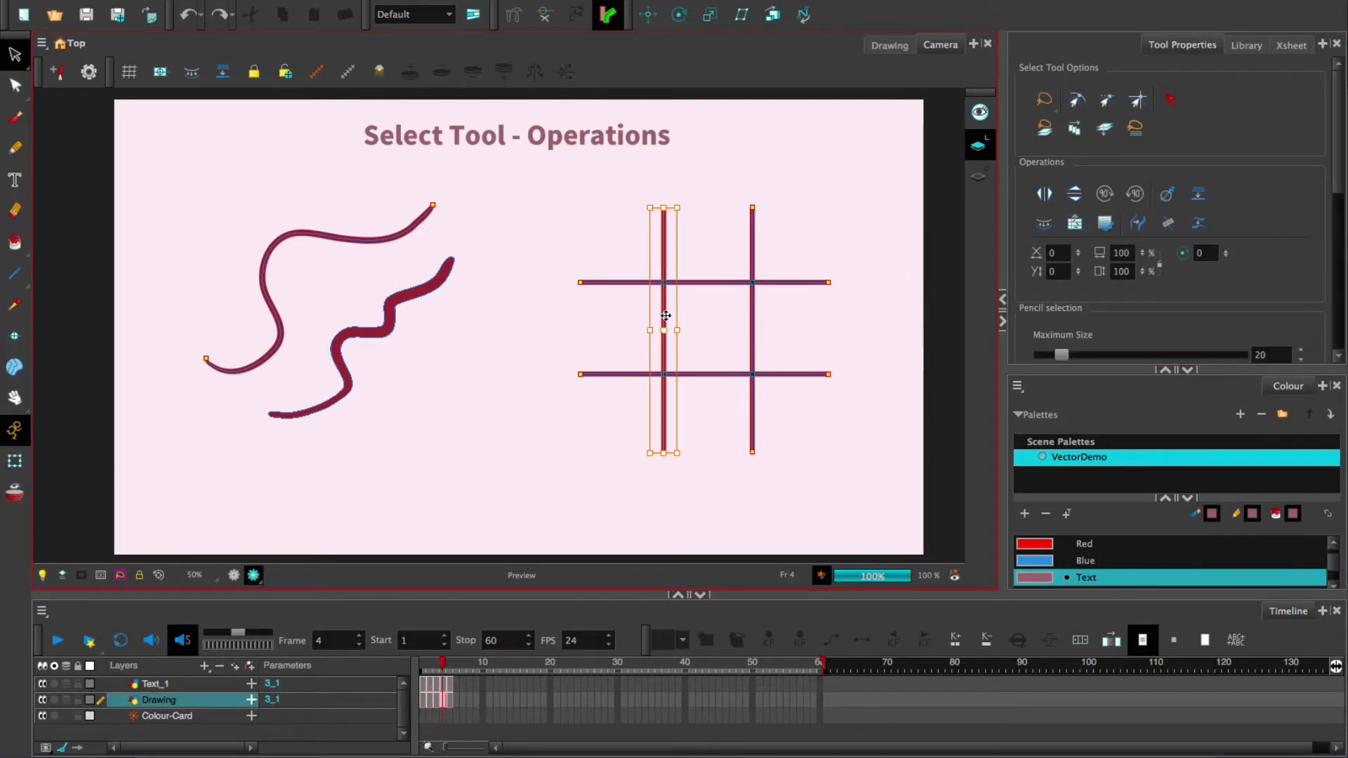
# - Select all the grid lines and flatten them together
pyautogui.click(752, 238)
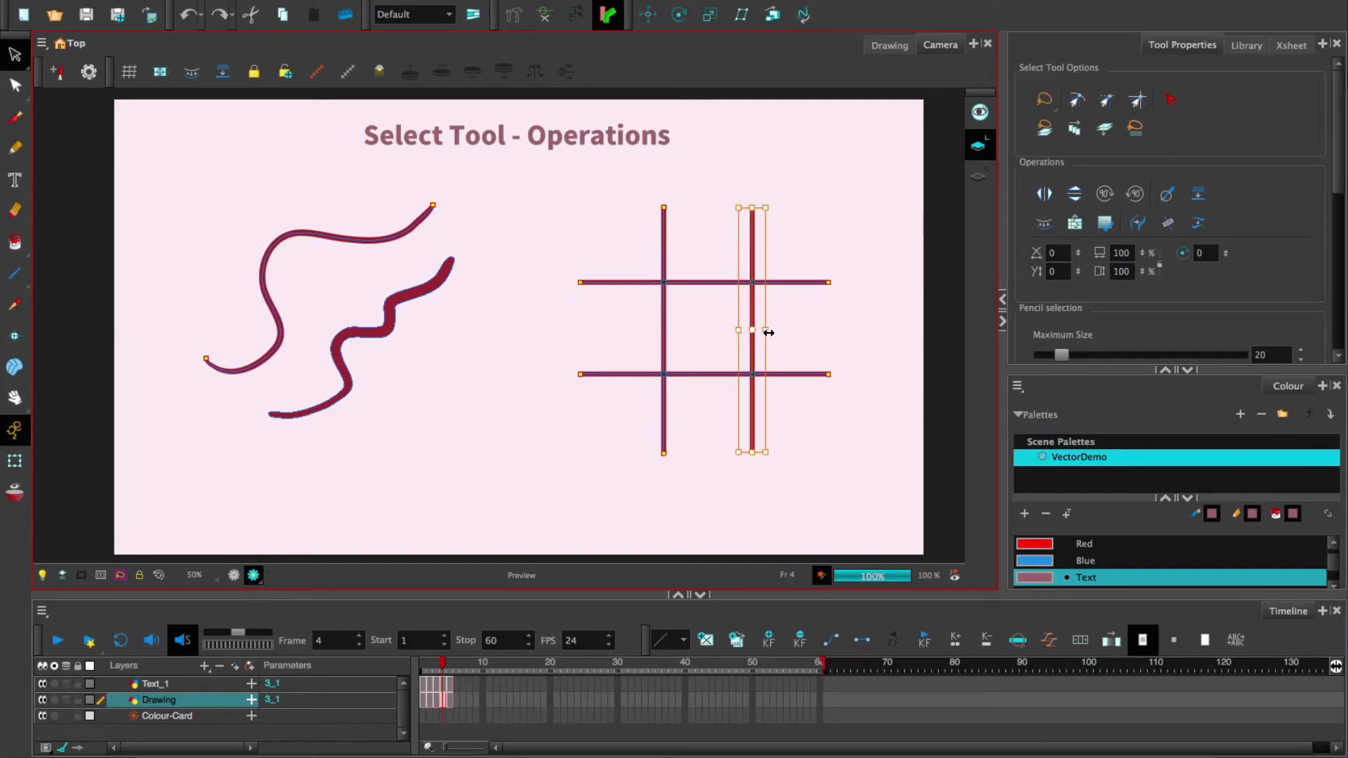
pyautogui.click(796, 282)
pyautogui.moveTo(781, 282)
pyautogui.mouseDown()
pyautogui.moveTo(788, 186)
pyautogui.moveTo(787, 285)
pyautogui.mouseUp()
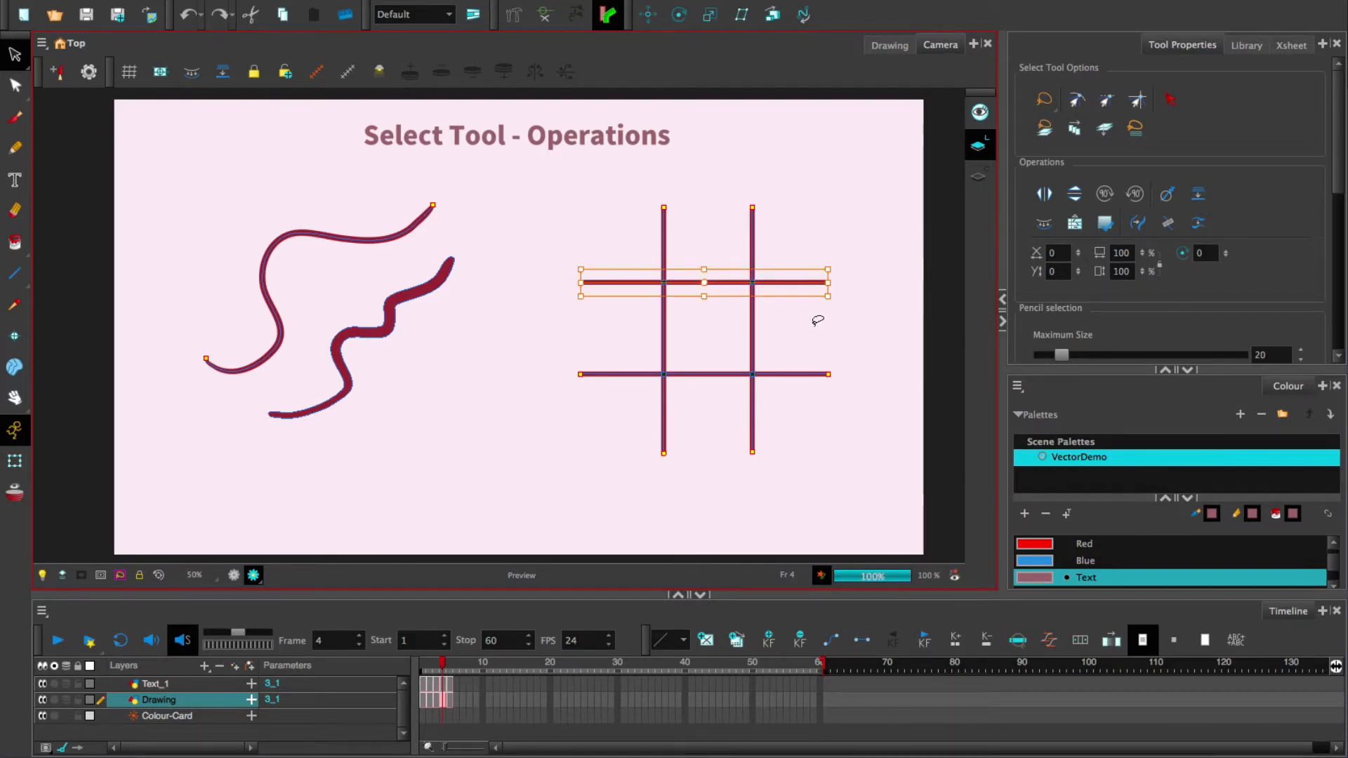
pyautogui.moveTo(824, 178)
pyautogui.mouseDown()
pyautogui.moveTo(538, 265)
pyautogui.moveTo(872, 367)
pyautogui.moveTo(813, 163)
pyautogui.mouseUp()
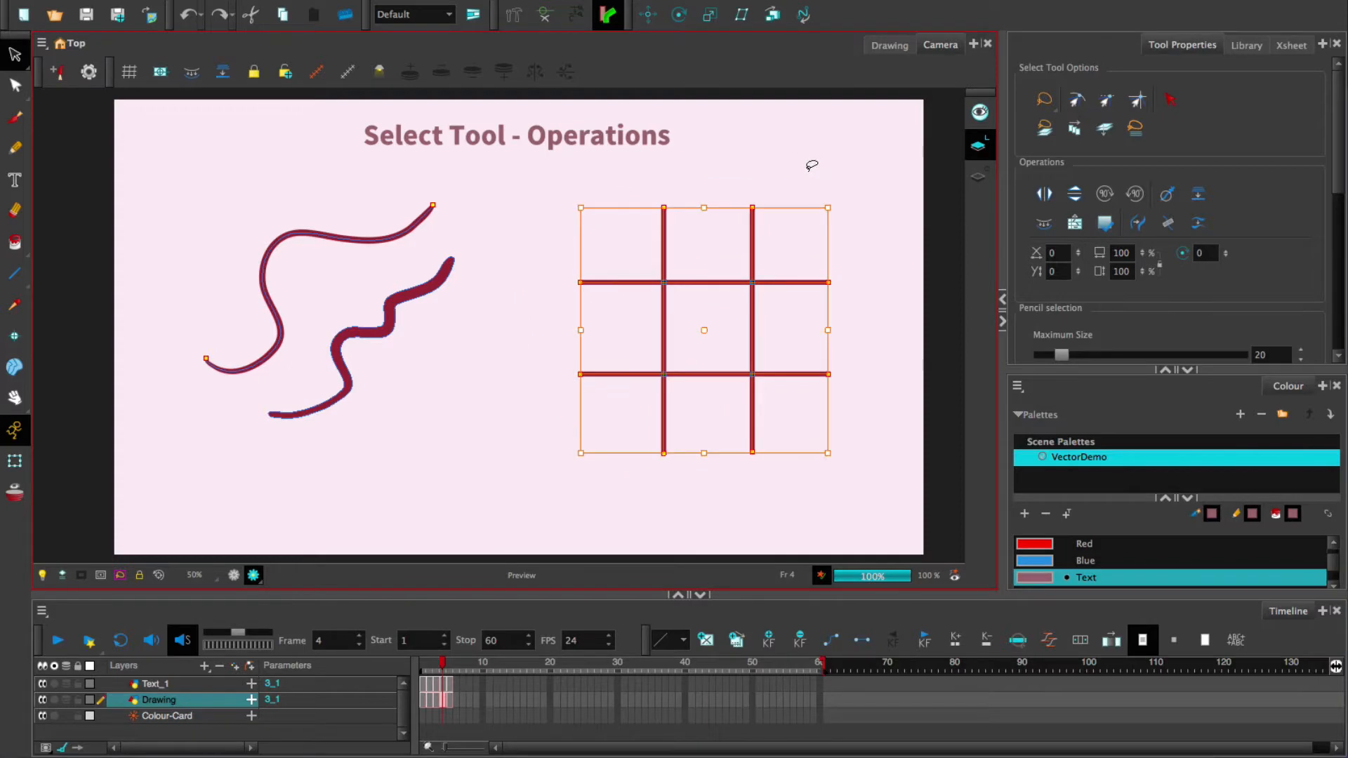
pyautogui.click(1199, 201)
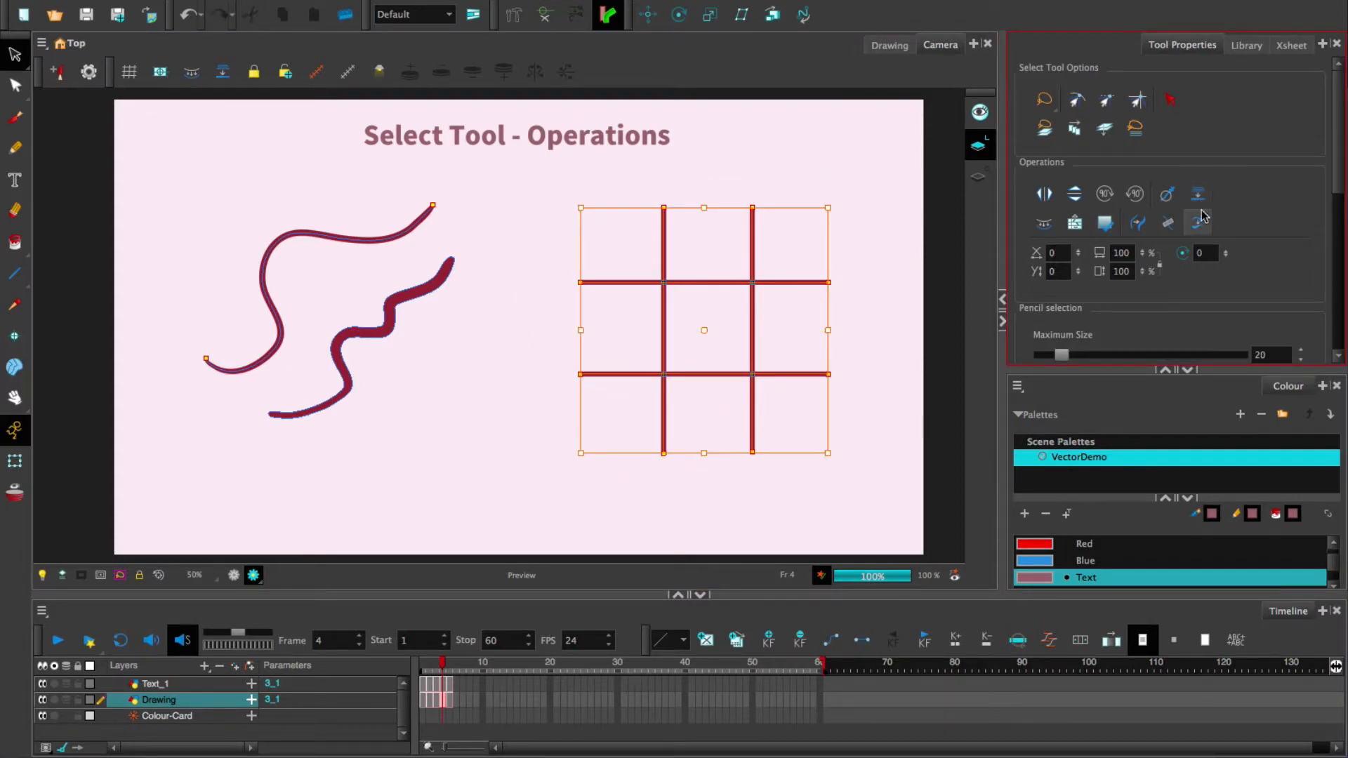
# - Click individual grid segments to confirm each line is now split at the crossings
pyautogui.click(850, 313)
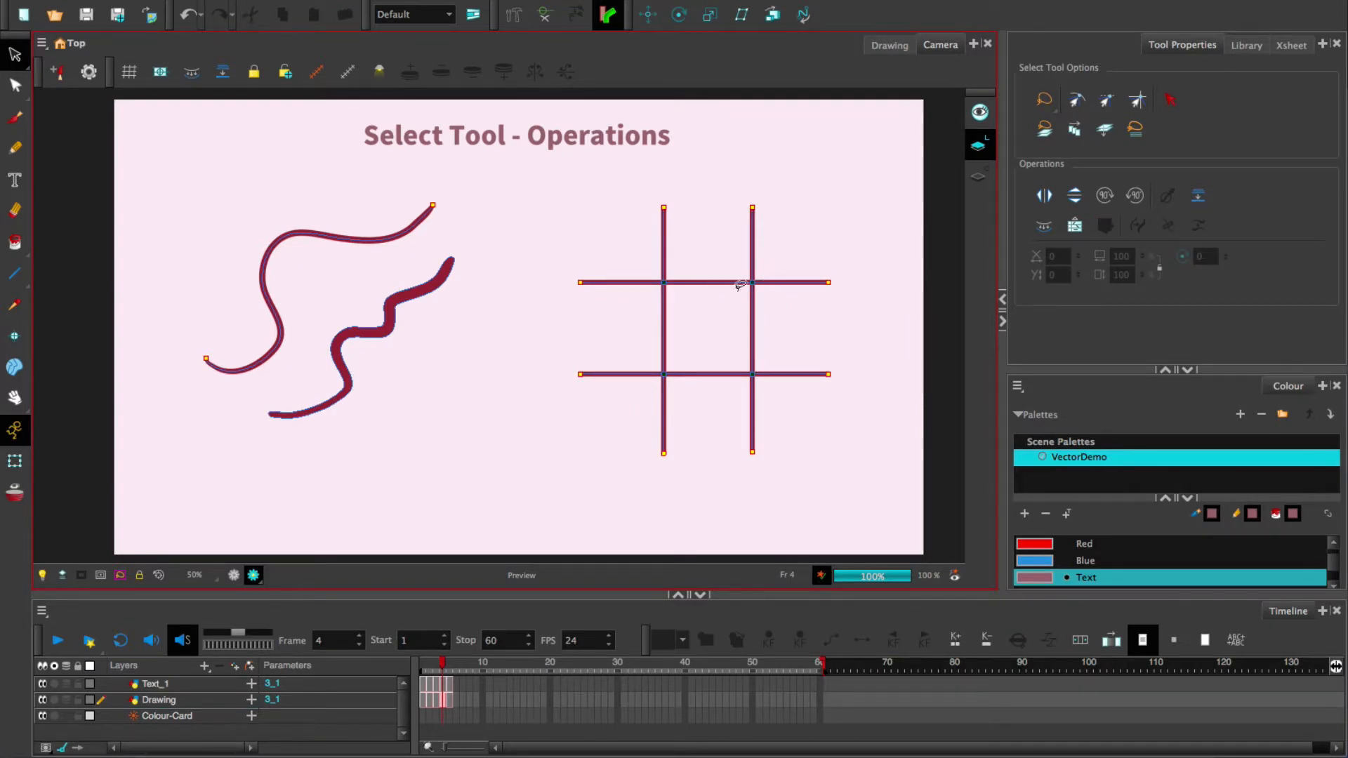
pyautogui.click(696, 282)
pyautogui.click(752, 224)
pyautogui.click(796, 282)
pyautogui.click(752, 329)
pyautogui.click(795, 374)
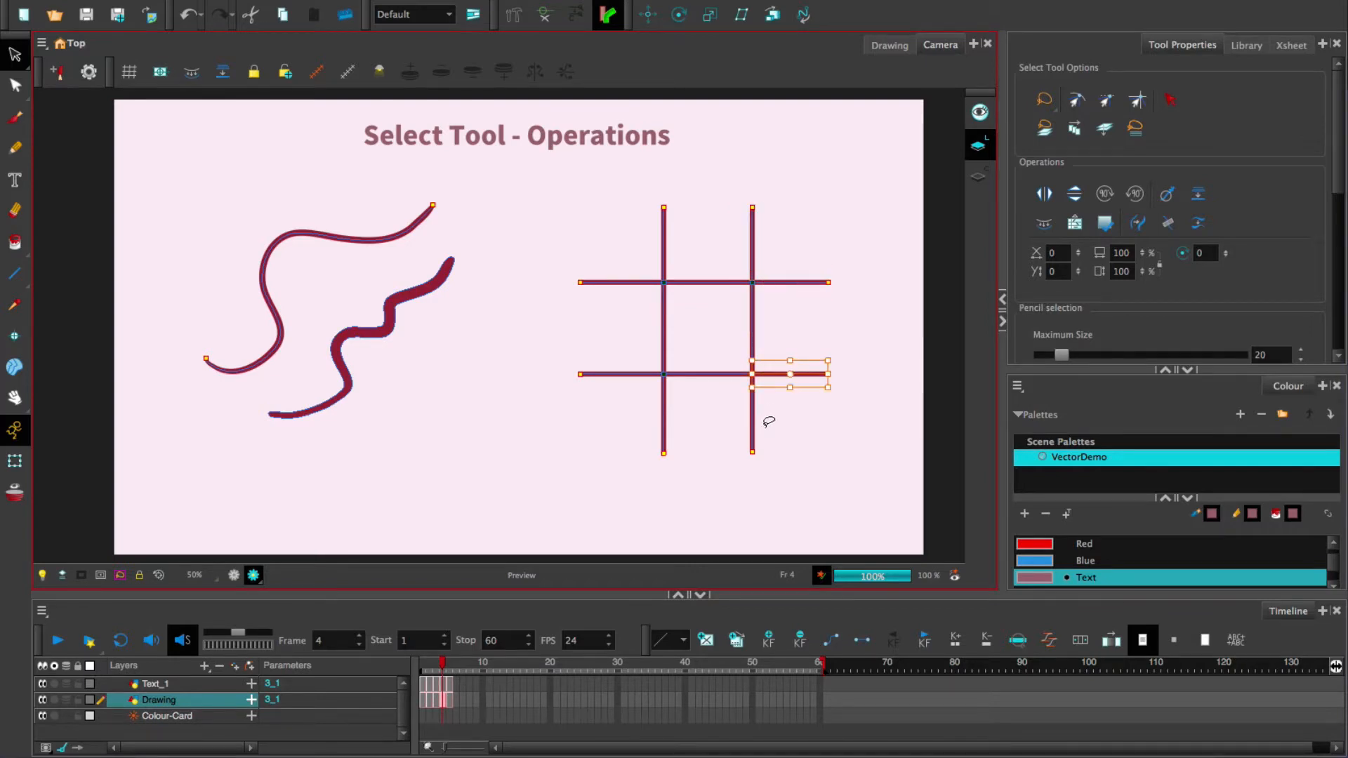
pyautogui.click(770, 421)
pyautogui.doubleClick(753, 317)
pyautogui.click(764, 311)
pyautogui.click(752, 319)
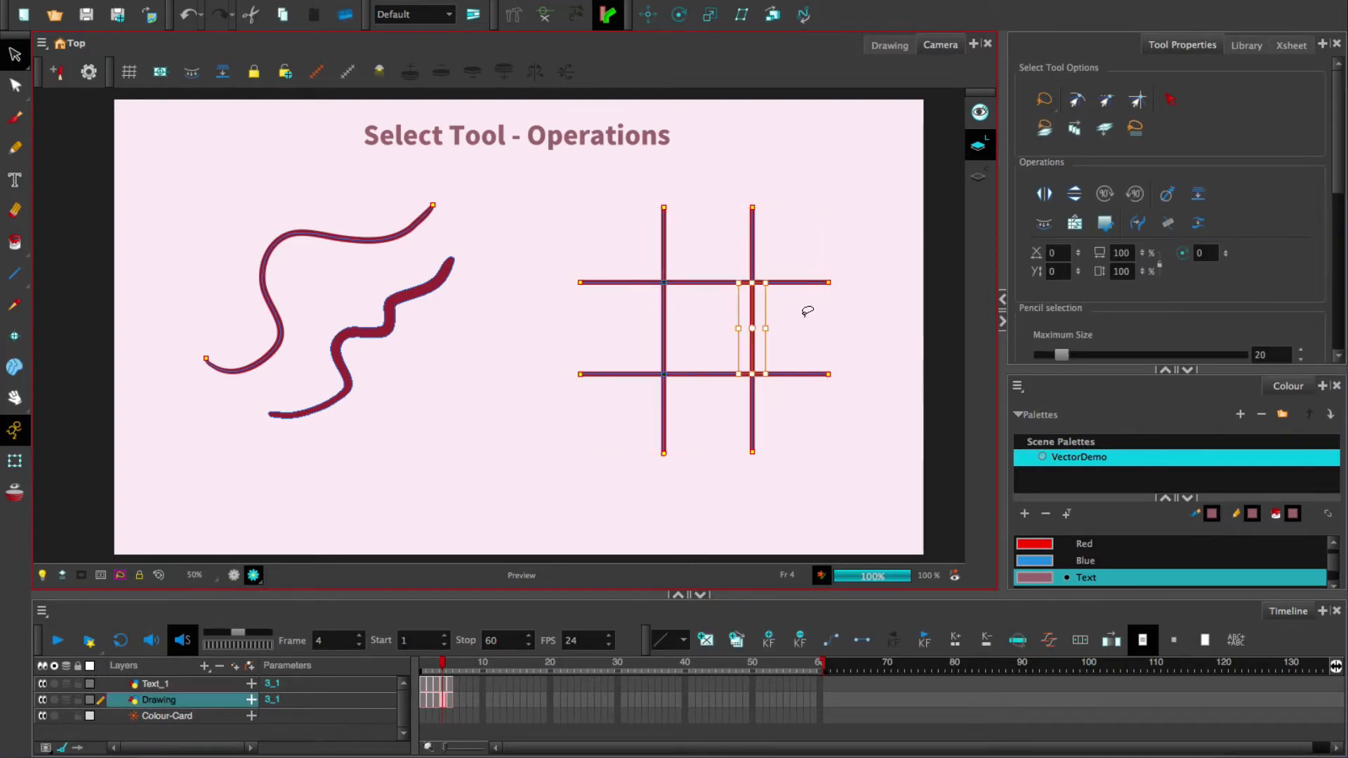
pyautogui.click(596, 324)
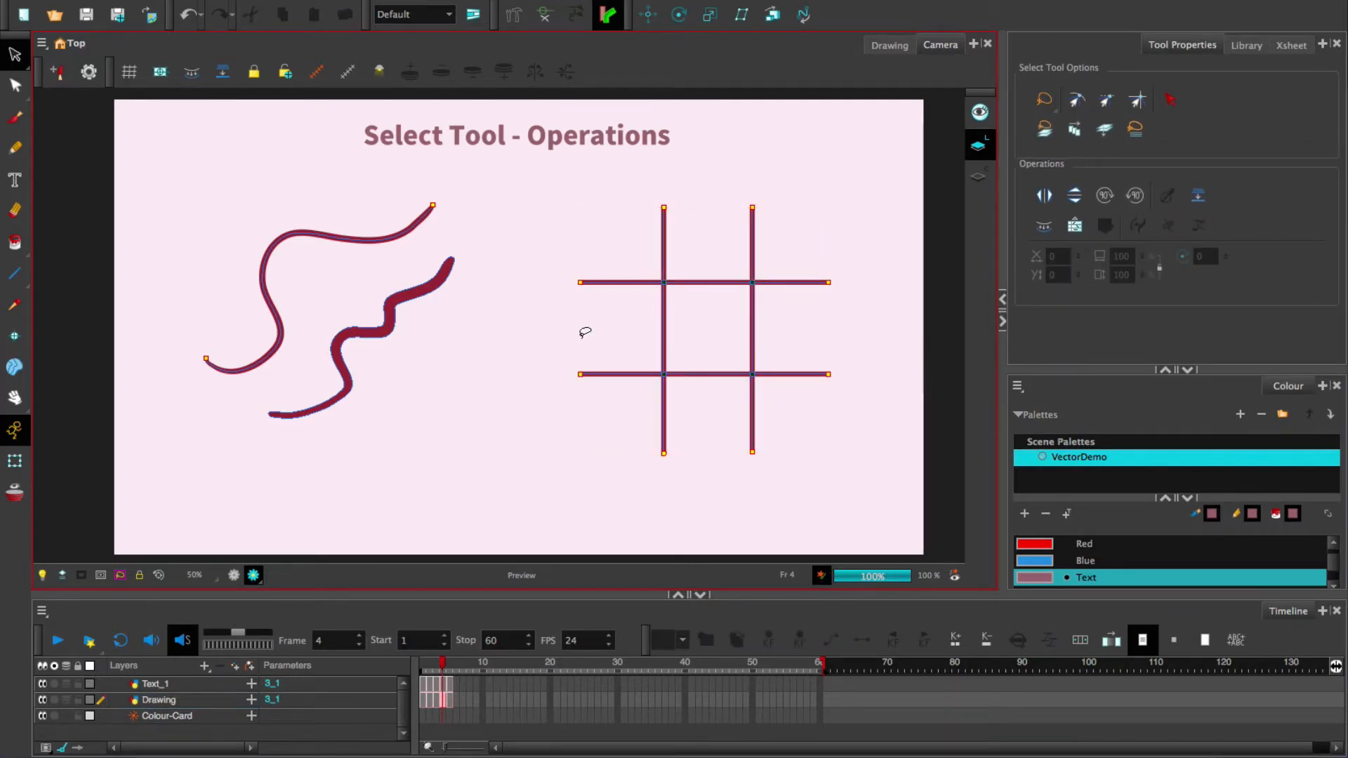
pyautogui.moveTo(16, 89); pyautogui.dragTo(50, 85)
pyautogui.moveTo(768, 323); pyautogui.dragTo(772, 325)
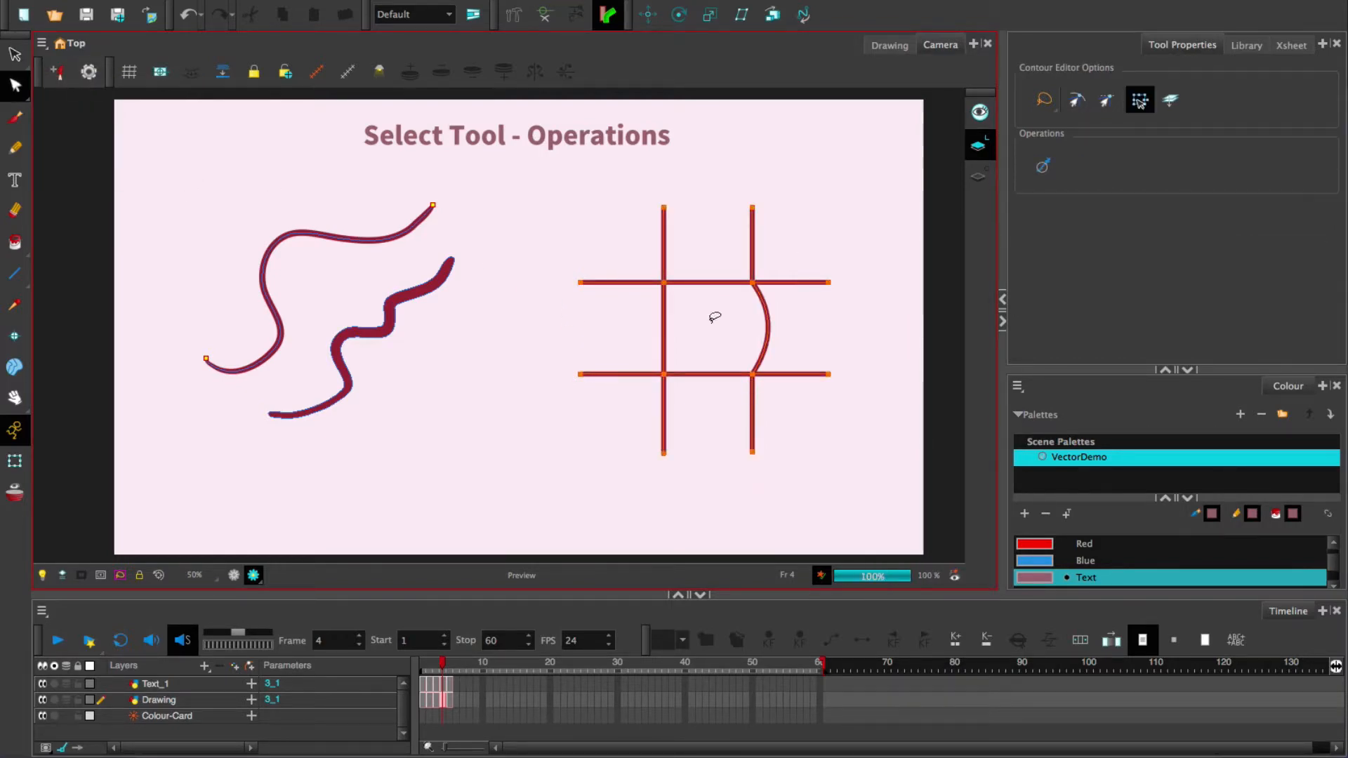
pyautogui.moveTo(665, 329); pyautogui.dragTo(647, 329)
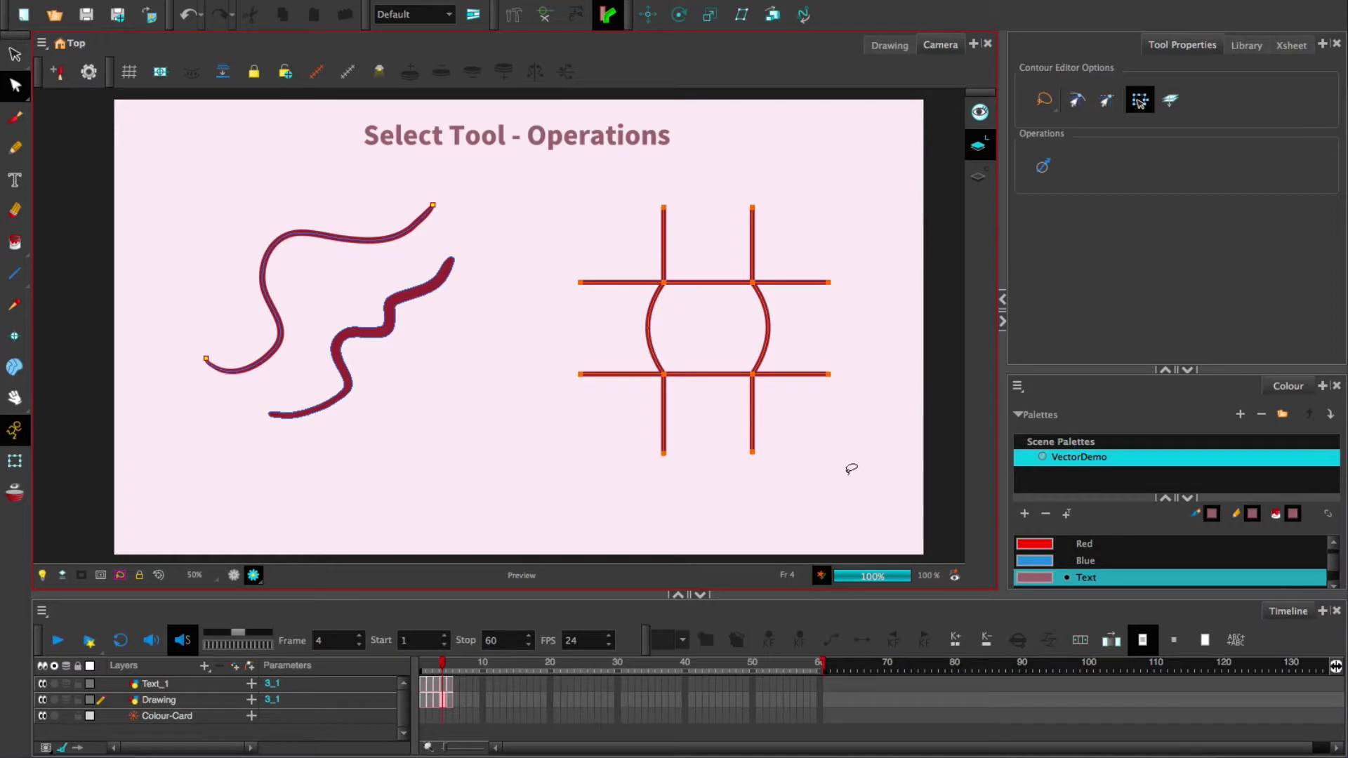
pyautogui.hotkey('ctrl', 'z')
pyautogui.hotkey('ctrl', 'z')
pyautogui.hotkey('alt', 's')
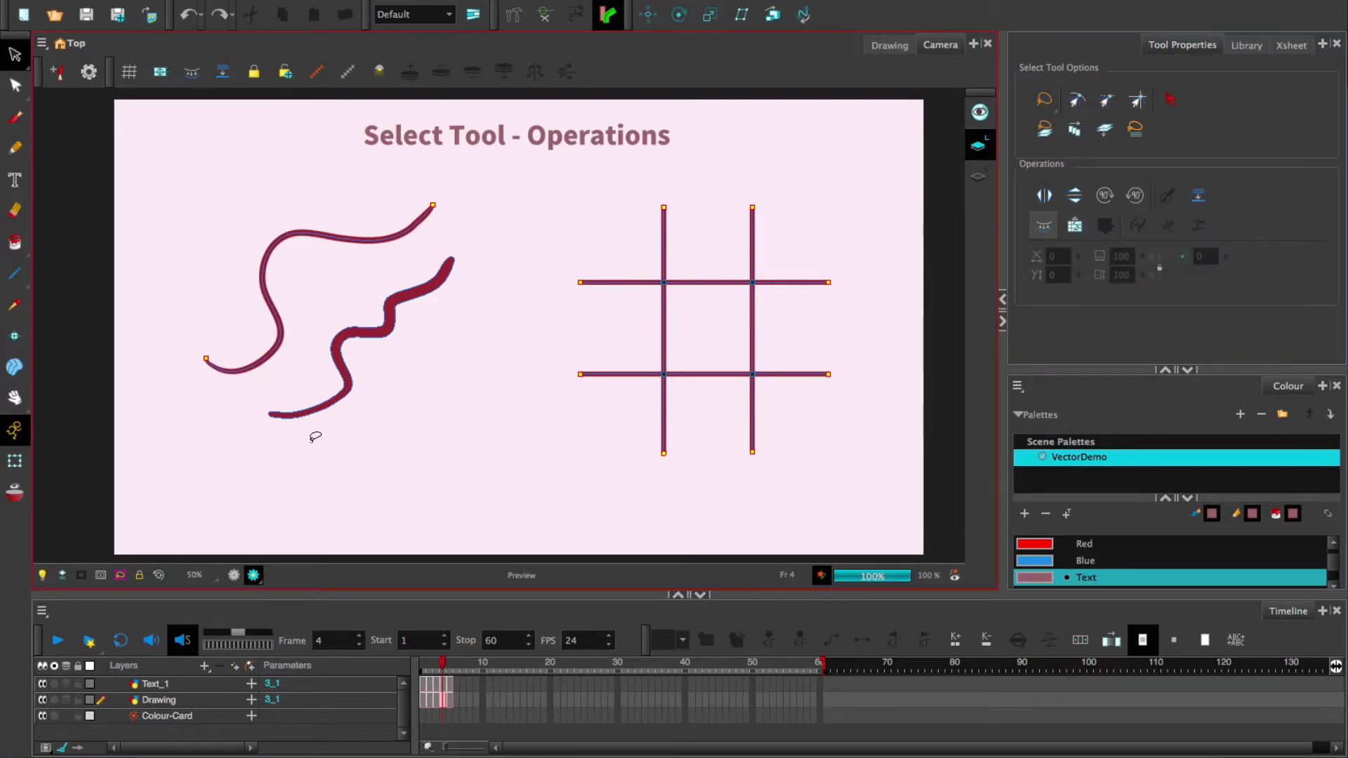
# - Select the wavy strokes, then the Drawing_2, Drawing_1 and Drawing layers and their frame-4 cells
pyautogui.moveTo(315, 436)
pyautogui.mouseDown()
pyautogui.moveTo(166, 385)
pyautogui.moveTo(472, 171)
pyautogui.moveTo(310, 466)
pyautogui.moveTo(204, 488)
pyautogui.mouseUp()
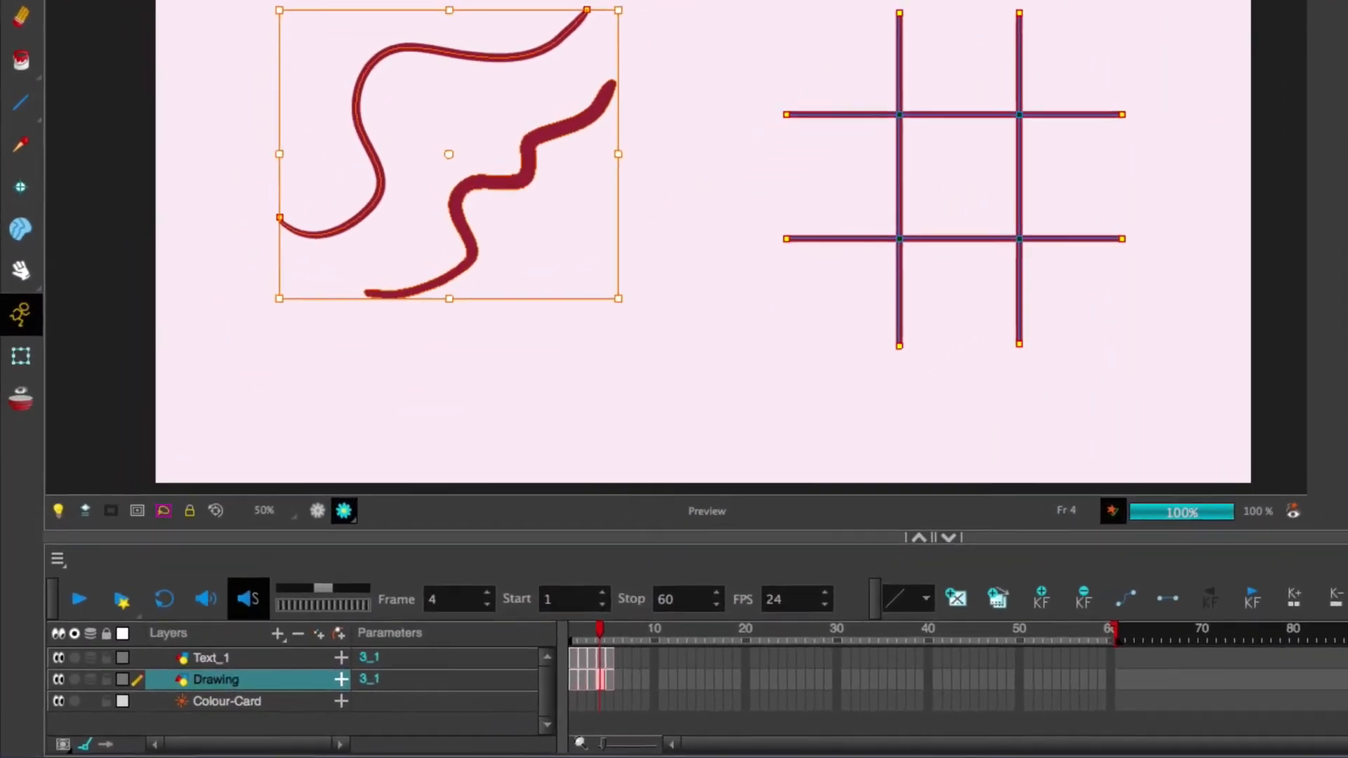
pyautogui.click(1074, 224)
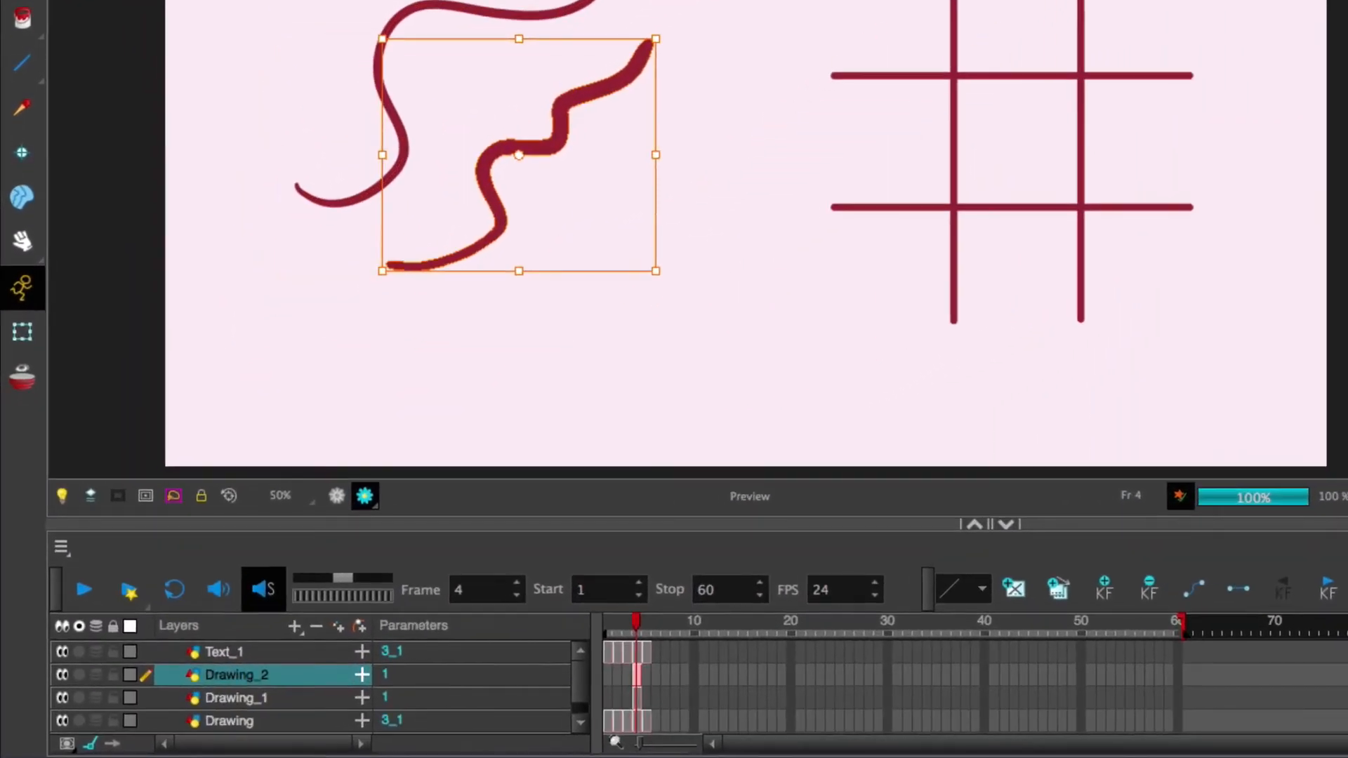
pyautogui.click(270, 698)
pyautogui.click(306, 710)
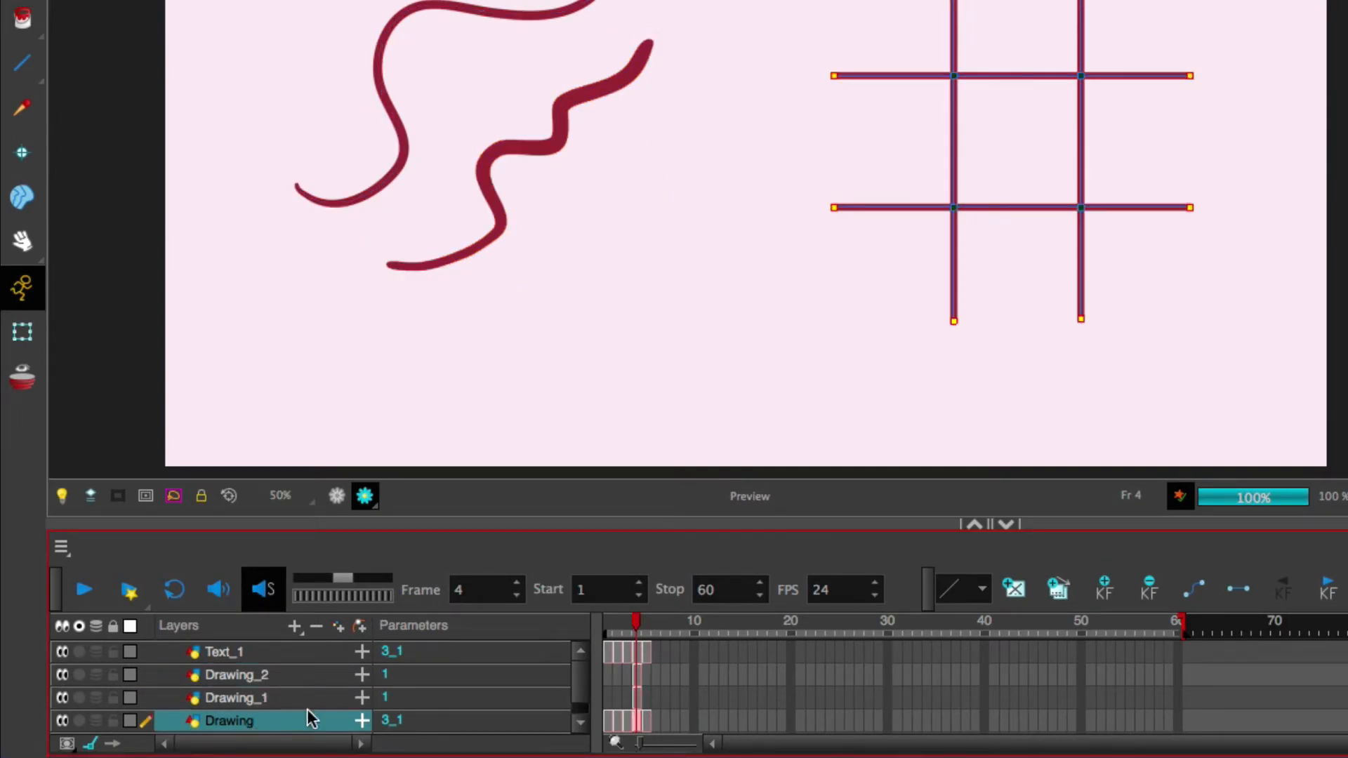
pyautogui.click(638, 675)
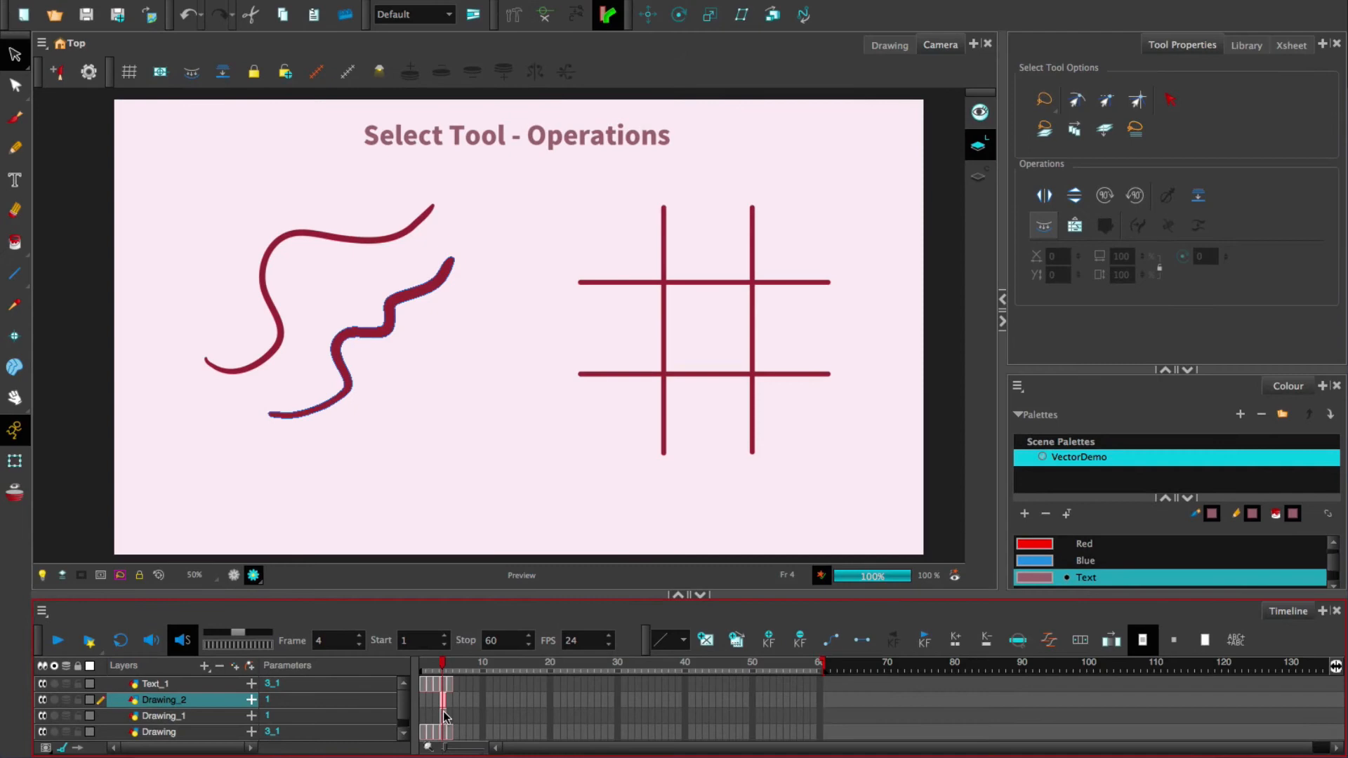
pyautogui.click(638, 693)
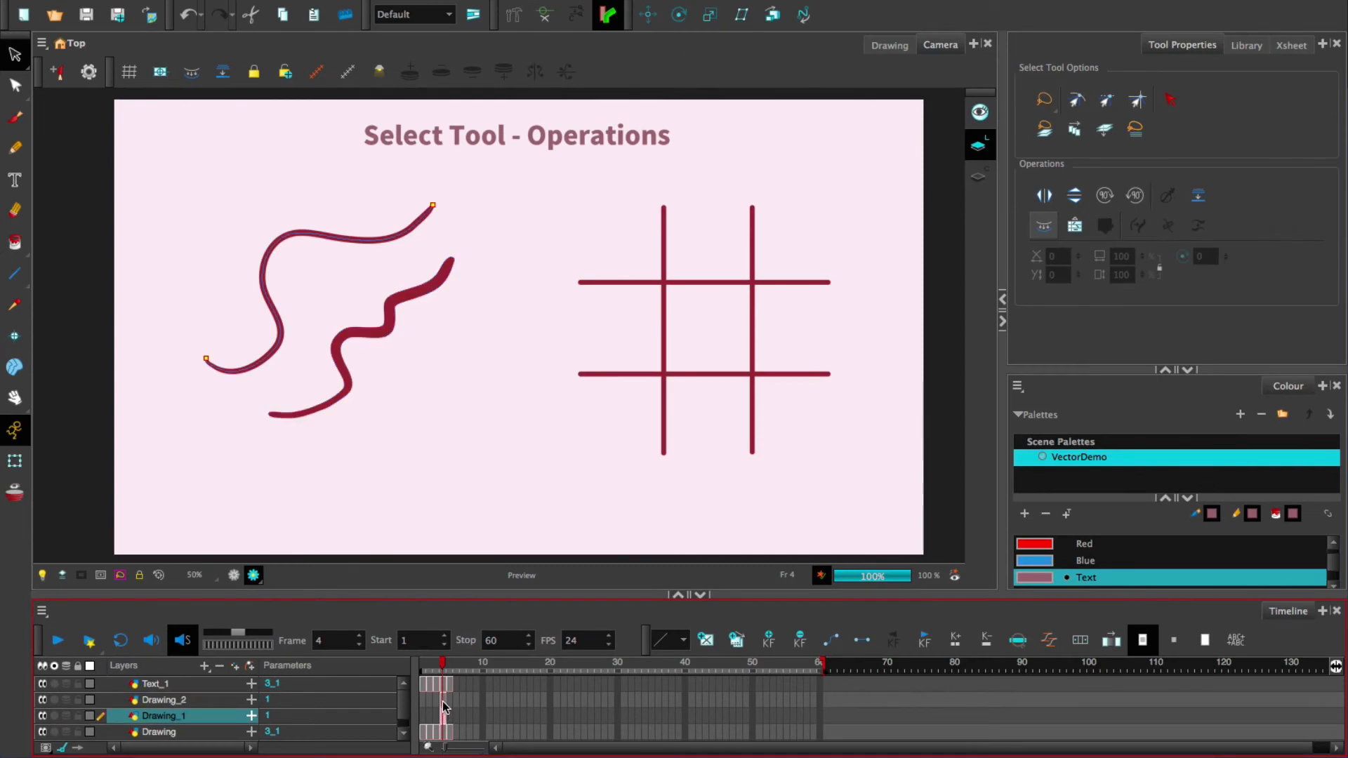
pyautogui.click(443, 699)
# - Hide and re-show the Drawing_2 thick stroke and the Drawing_1 thin curve
pyautogui.click(42, 700)
pyautogui.click(42, 715)
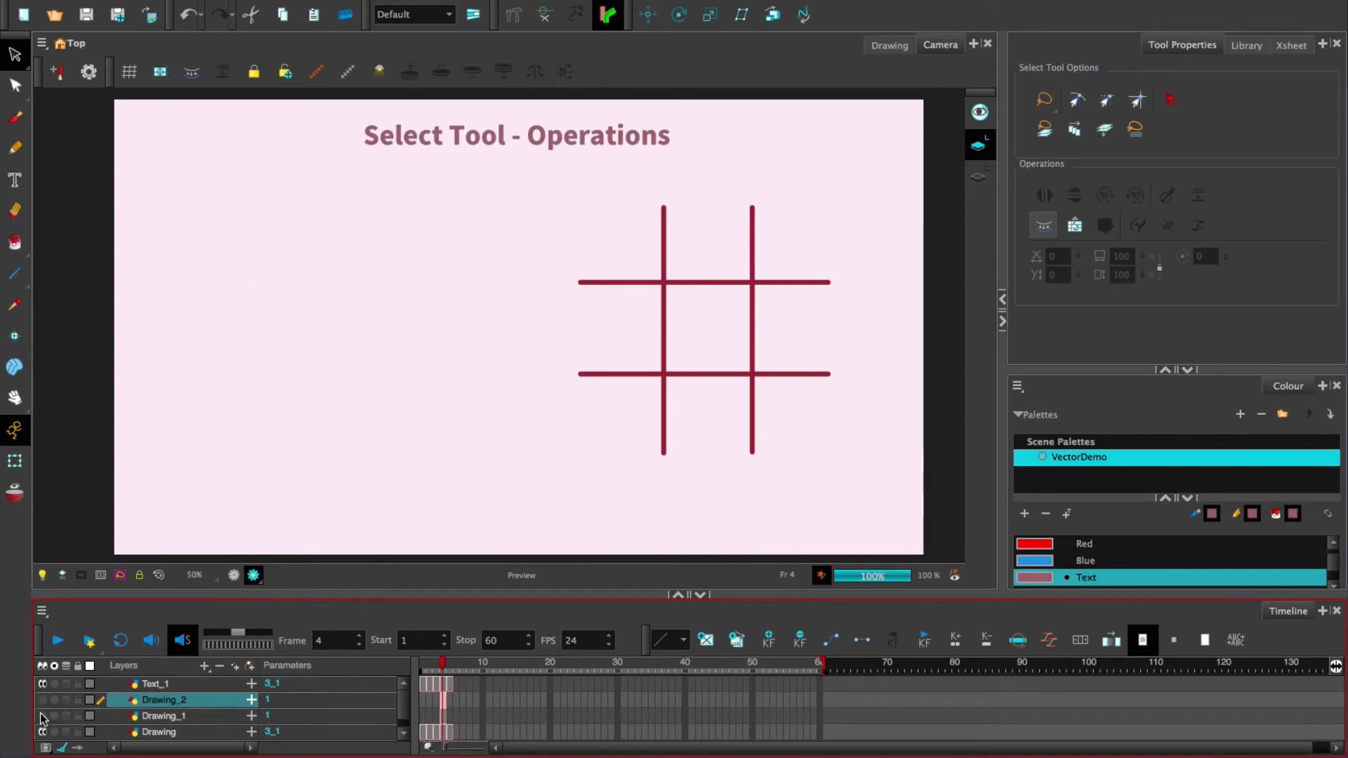
pyautogui.click(42, 716)
pyautogui.click(42, 699)
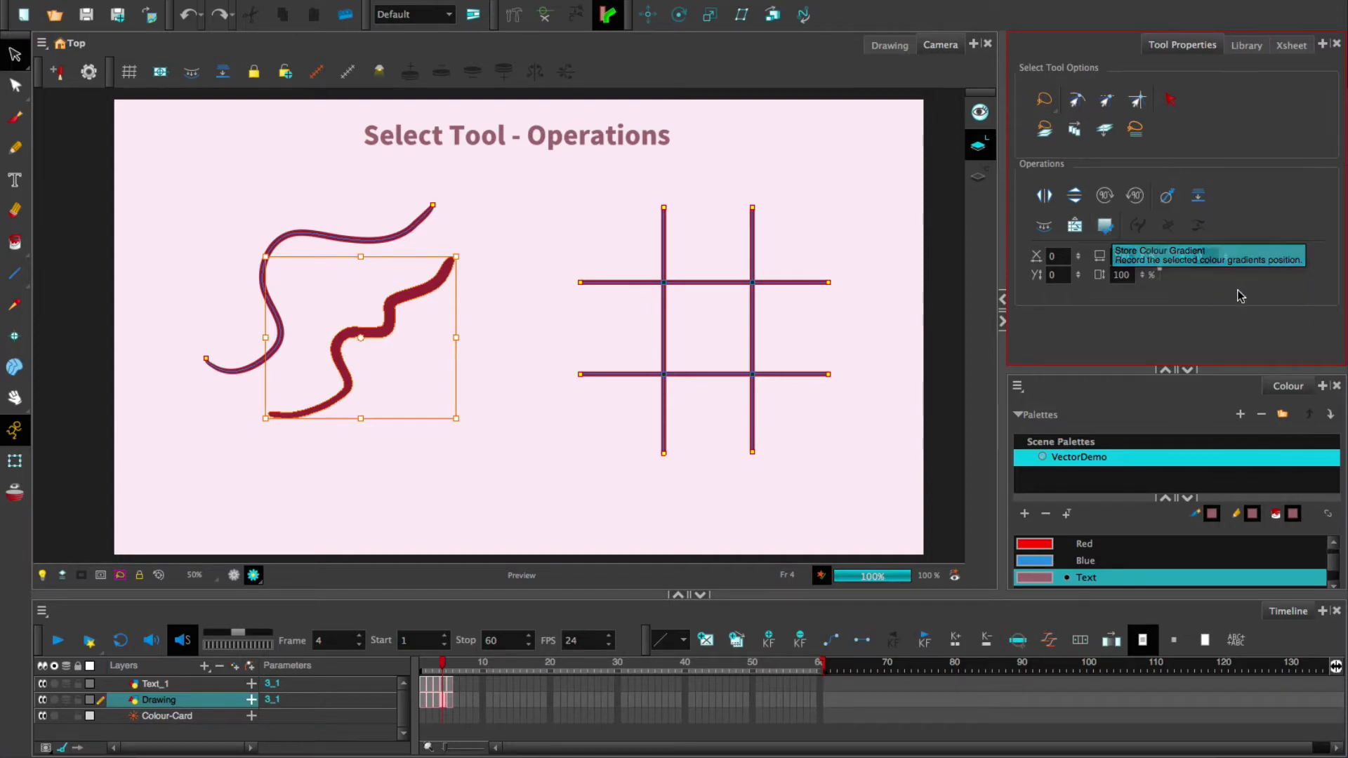
# - Convert the thin upper curve to a brush stroke and thicken it with the Contour Editor
pyautogui.click(474, 317)
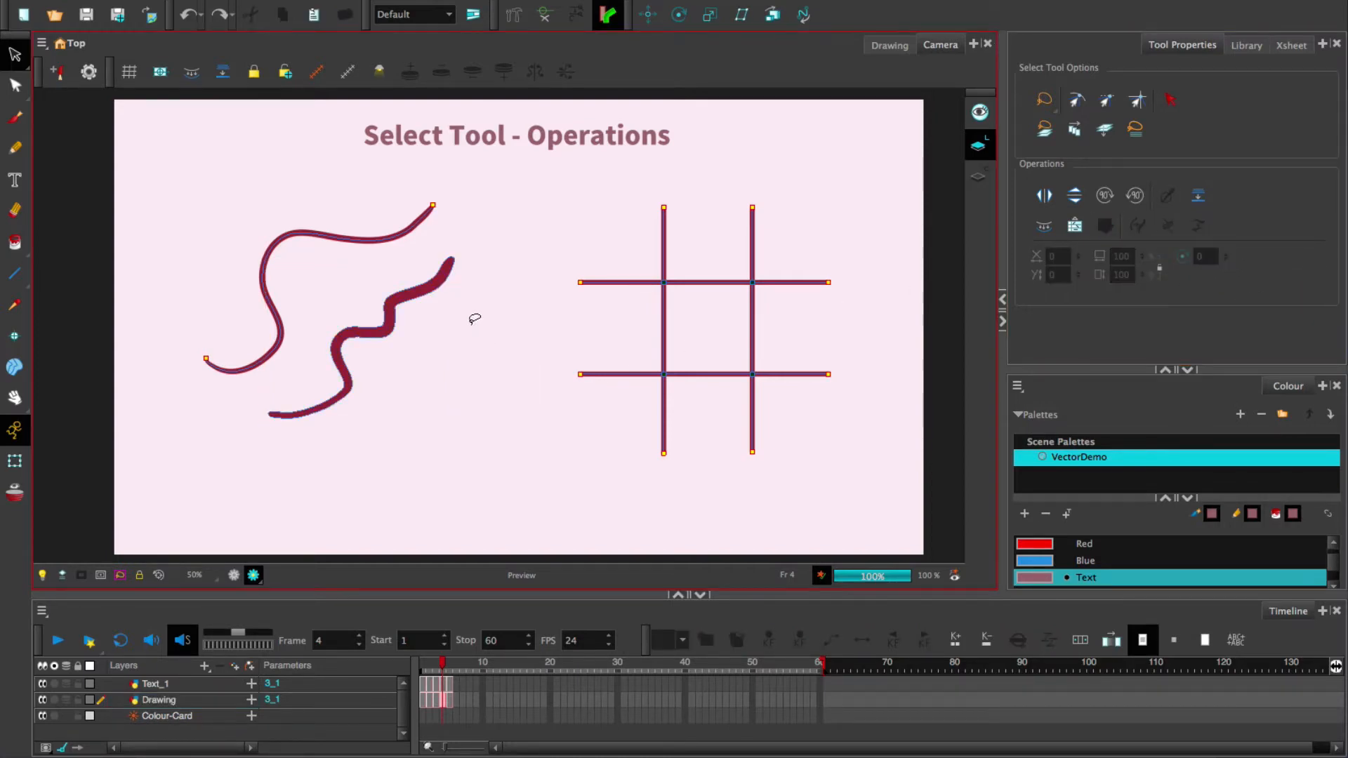
pyautogui.click(388, 234)
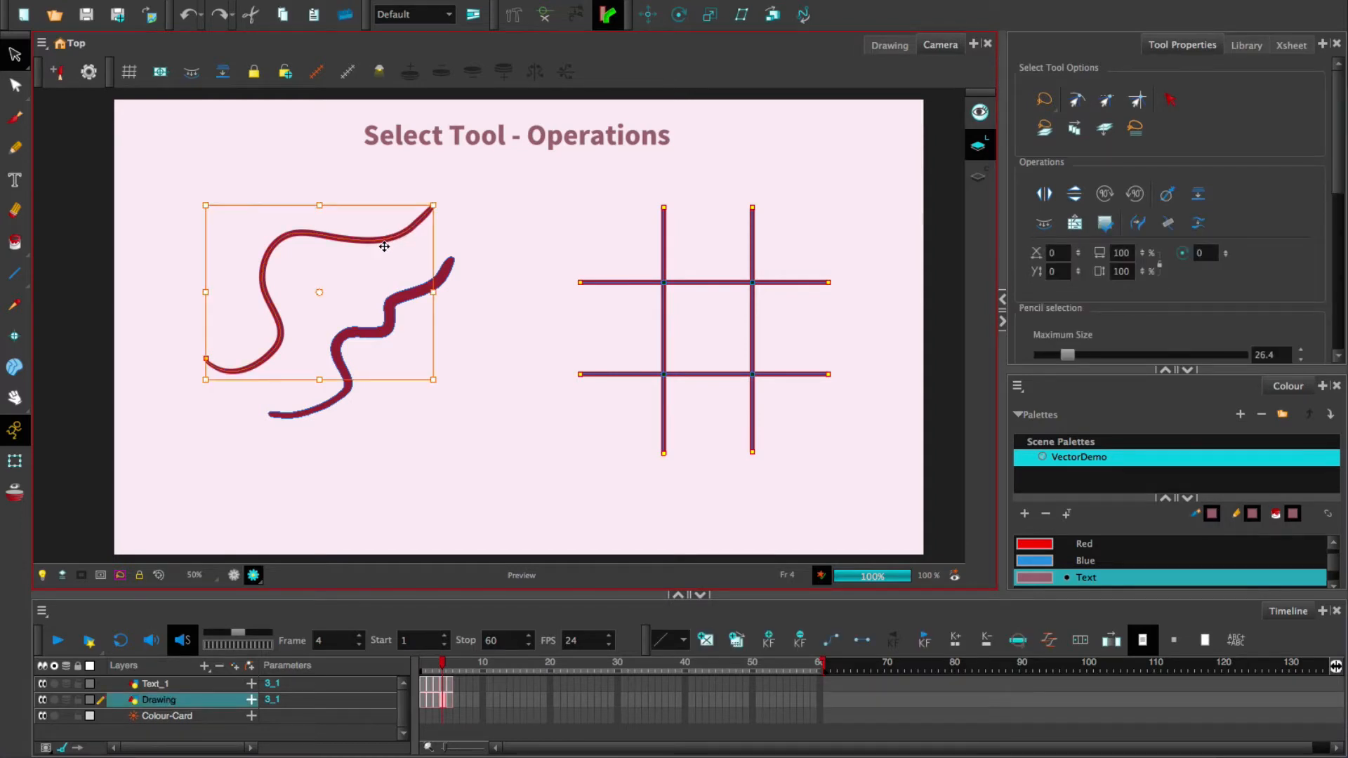
pyautogui.click(1139, 224)
pyautogui.click(460, 211)
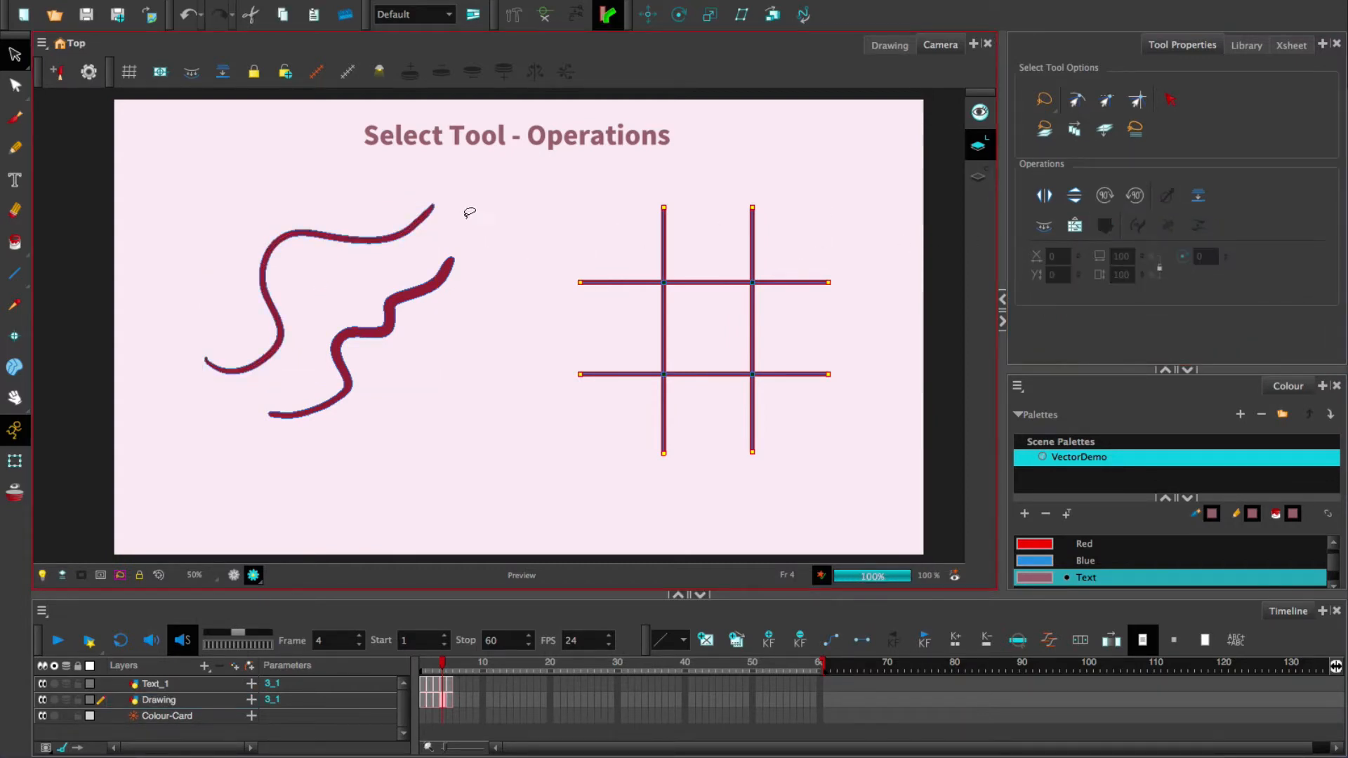
pyautogui.hotkey('alt', 'q')
pyautogui.click(371, 241)
pyautogui.moveTo(346, 244); pyautogui.dragTo(347, 267)
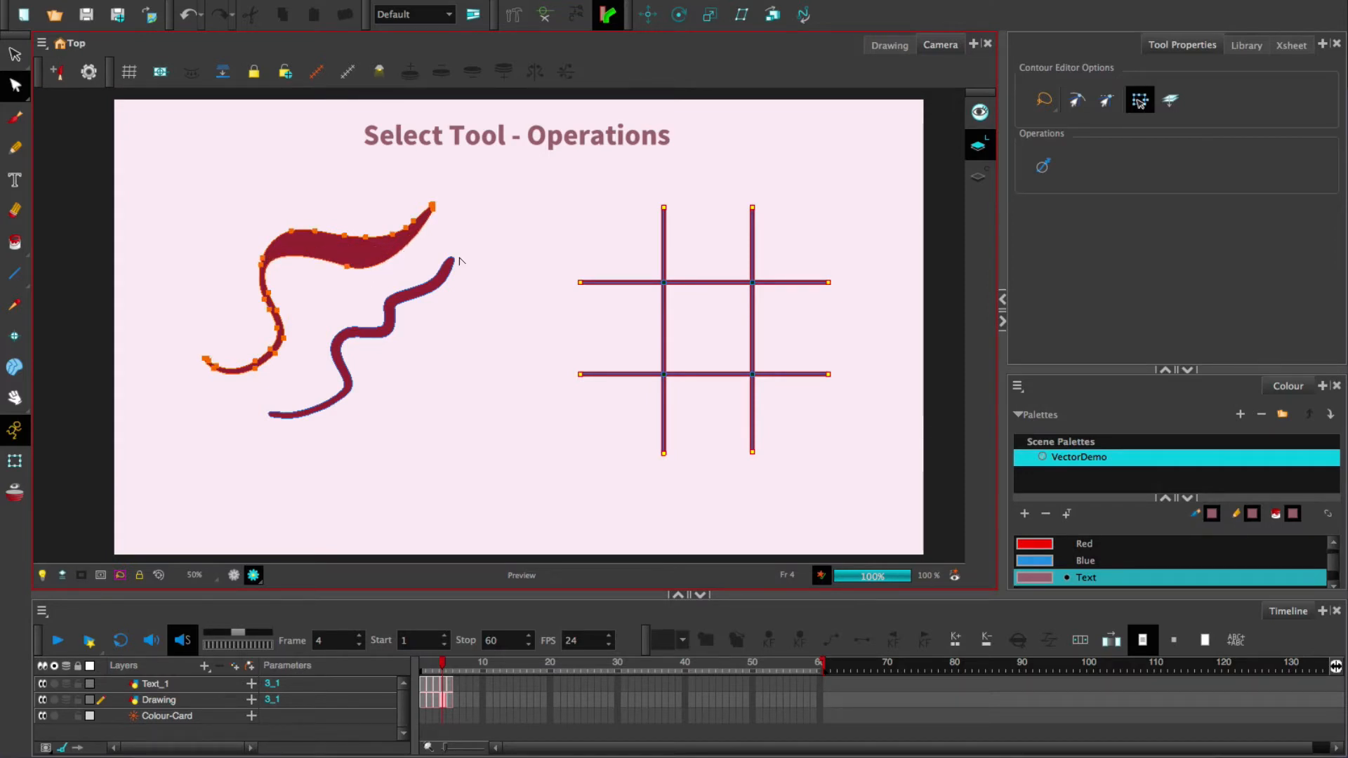
# - Undo the thickening and brush conversion, restoring the pencil line, and pick the Pencil tool
pyautogui.hotkey('ctrl', 'z')
pyautogui.hotkey('ctrl', 'z')
pyautogui.hotkey('ctrl', 'z')
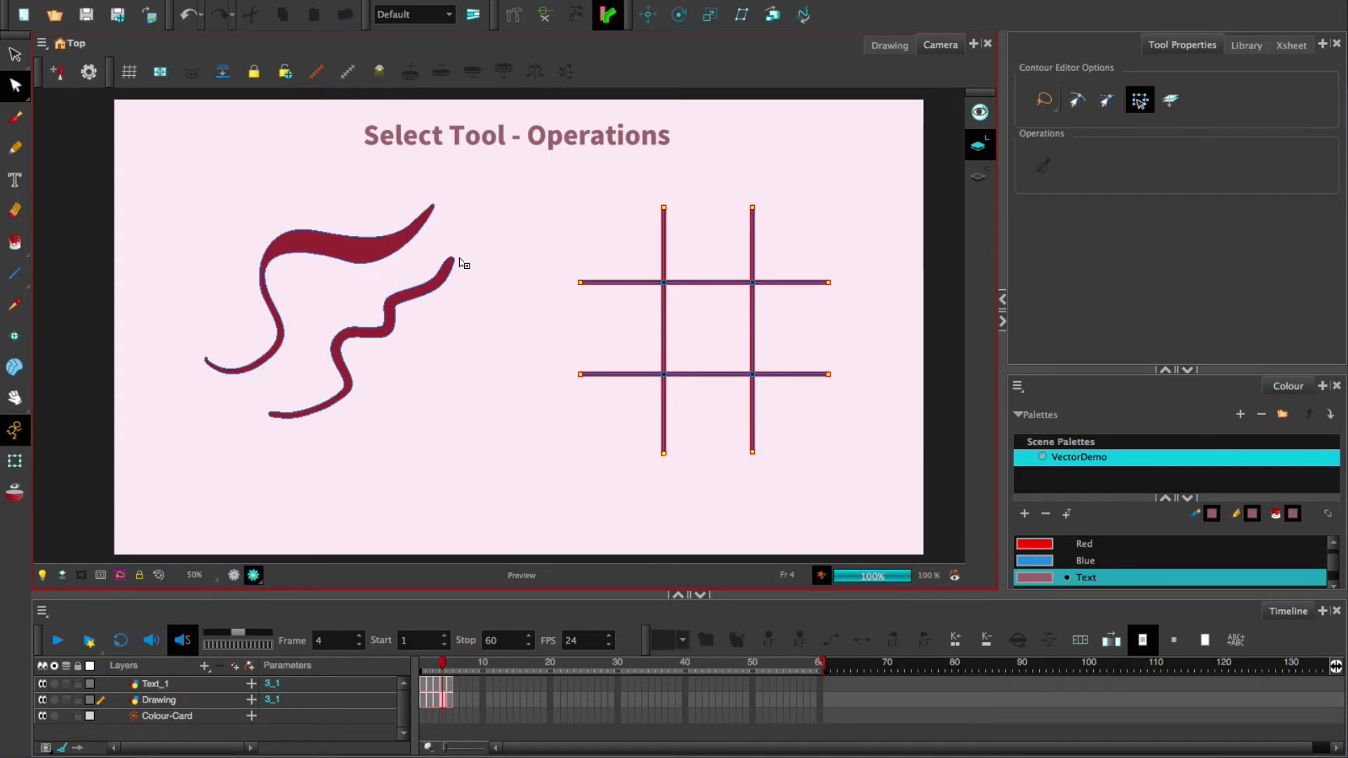
pyautogui.hotkey('ctrl', 'z')
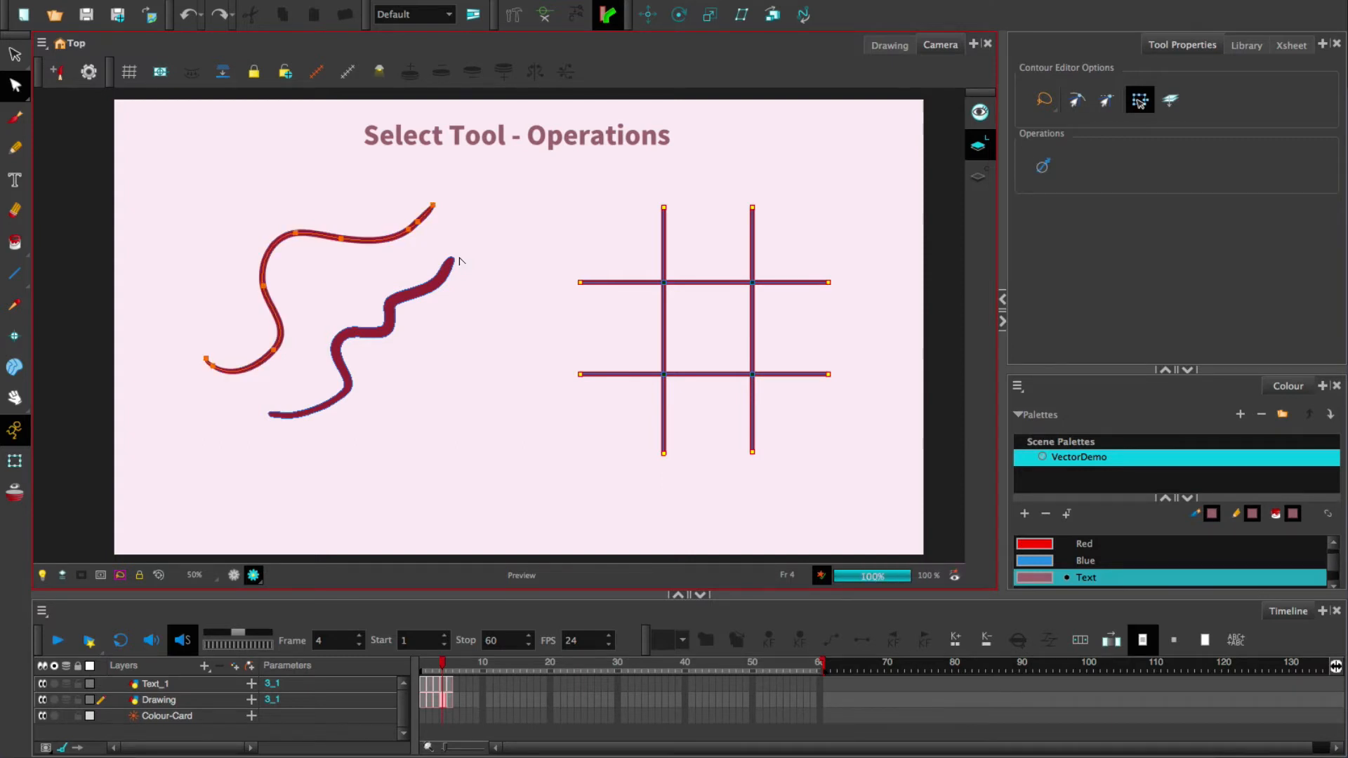
pyautogui.hotkey('alt', 's')
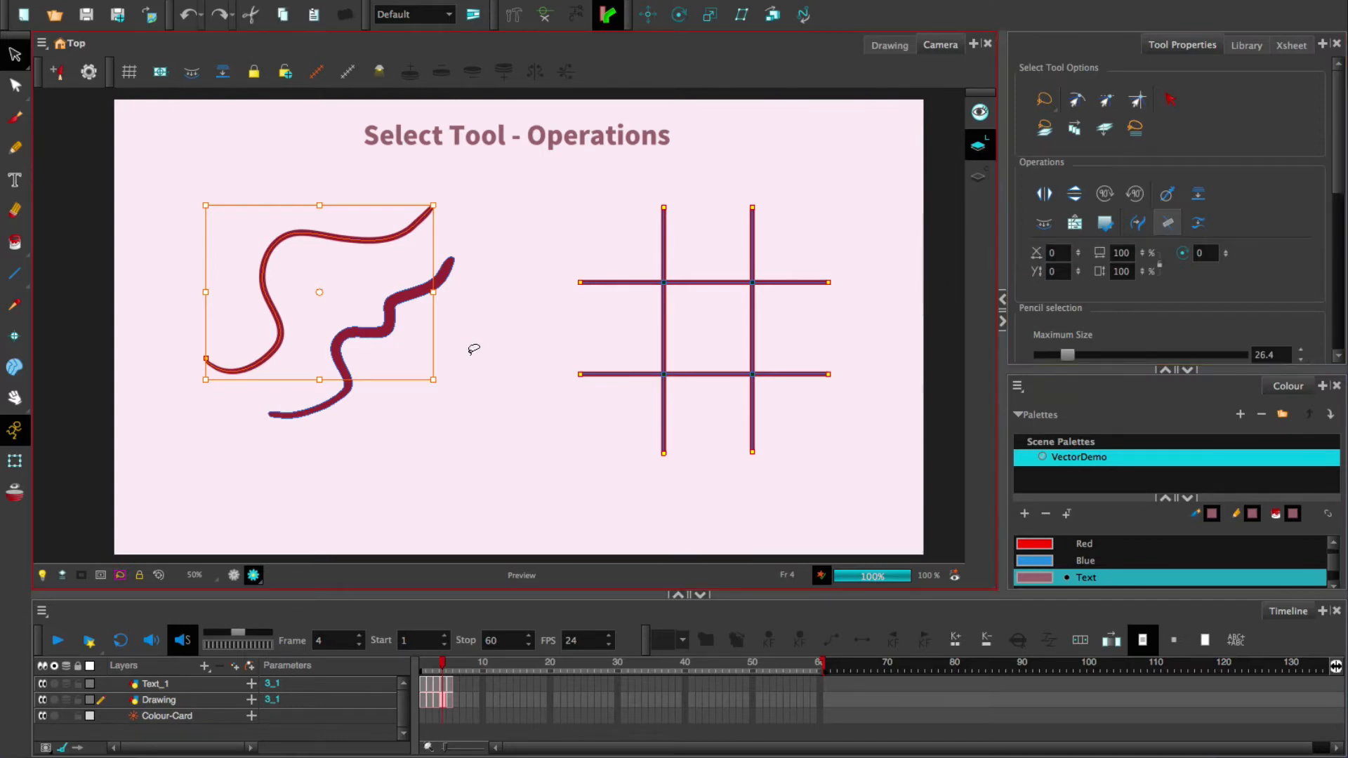
pyautogui.hotkey('alt', '/')
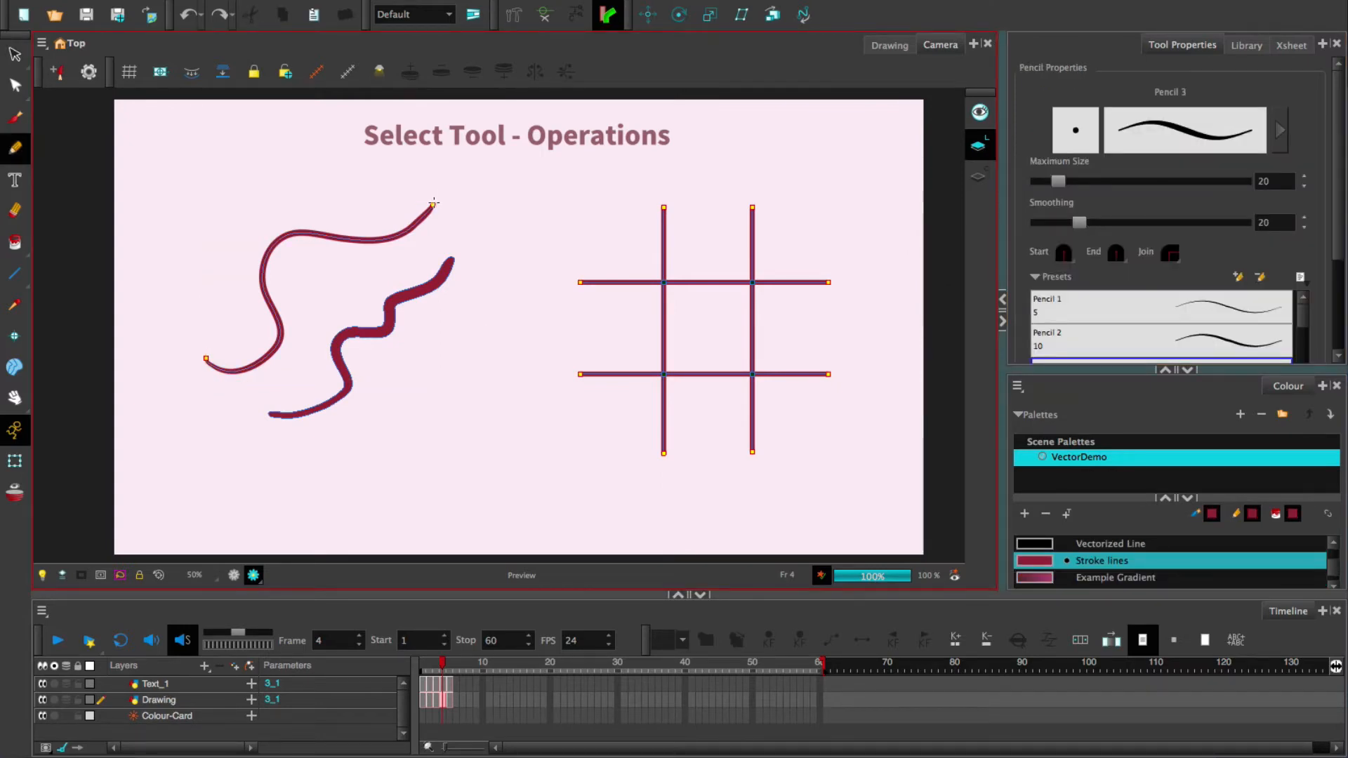
# - Draw a pencil arc from the curve's tip and join it with the curve into one stroke
pyautogui.moveTo(434, 203)
pyautogui.mouseDown()
pyautogui.moveTo(451, 180)
pyautogui.moveTo(570, 167)
pyautogui.moveTo(601, 206)
pyautogui.mouseUp()
pyautogui.scroll(3, 641, 296)
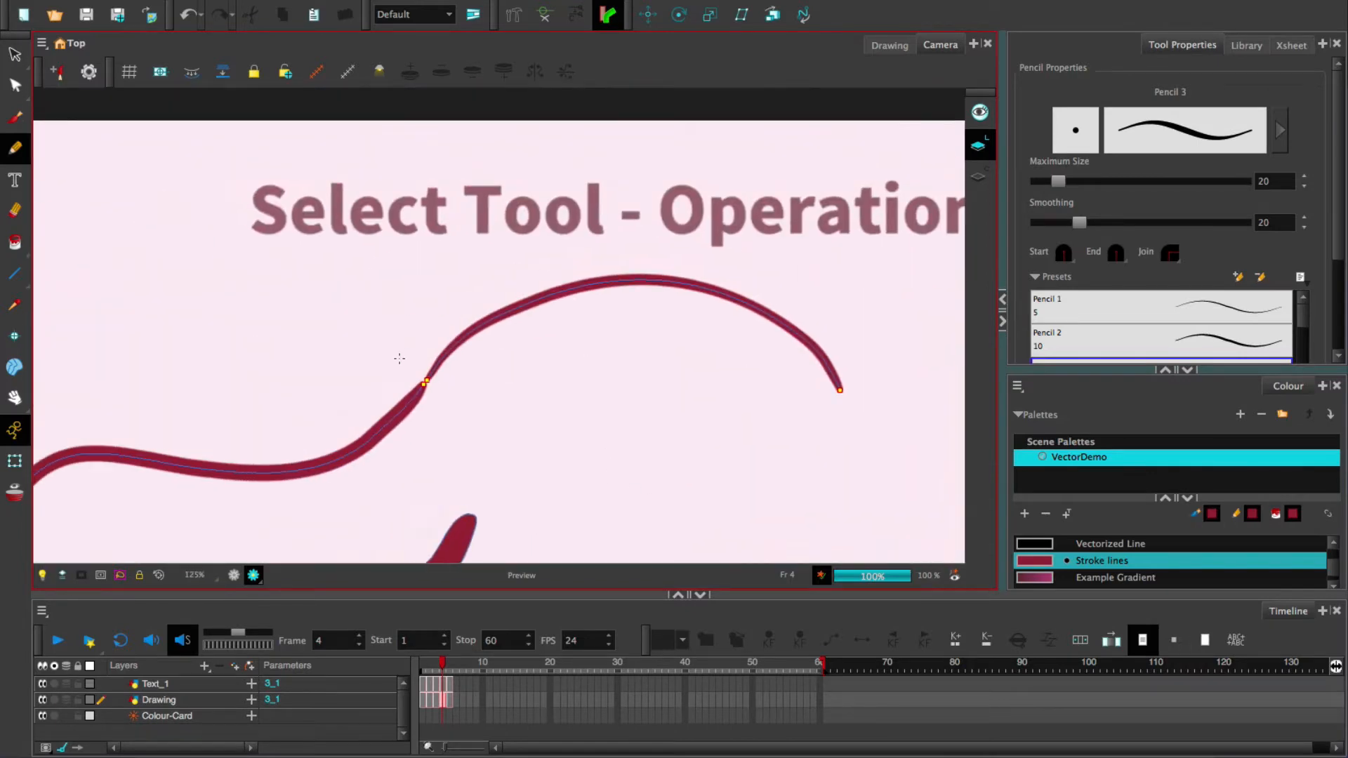
pyautogui.hotkey('alt', 's')
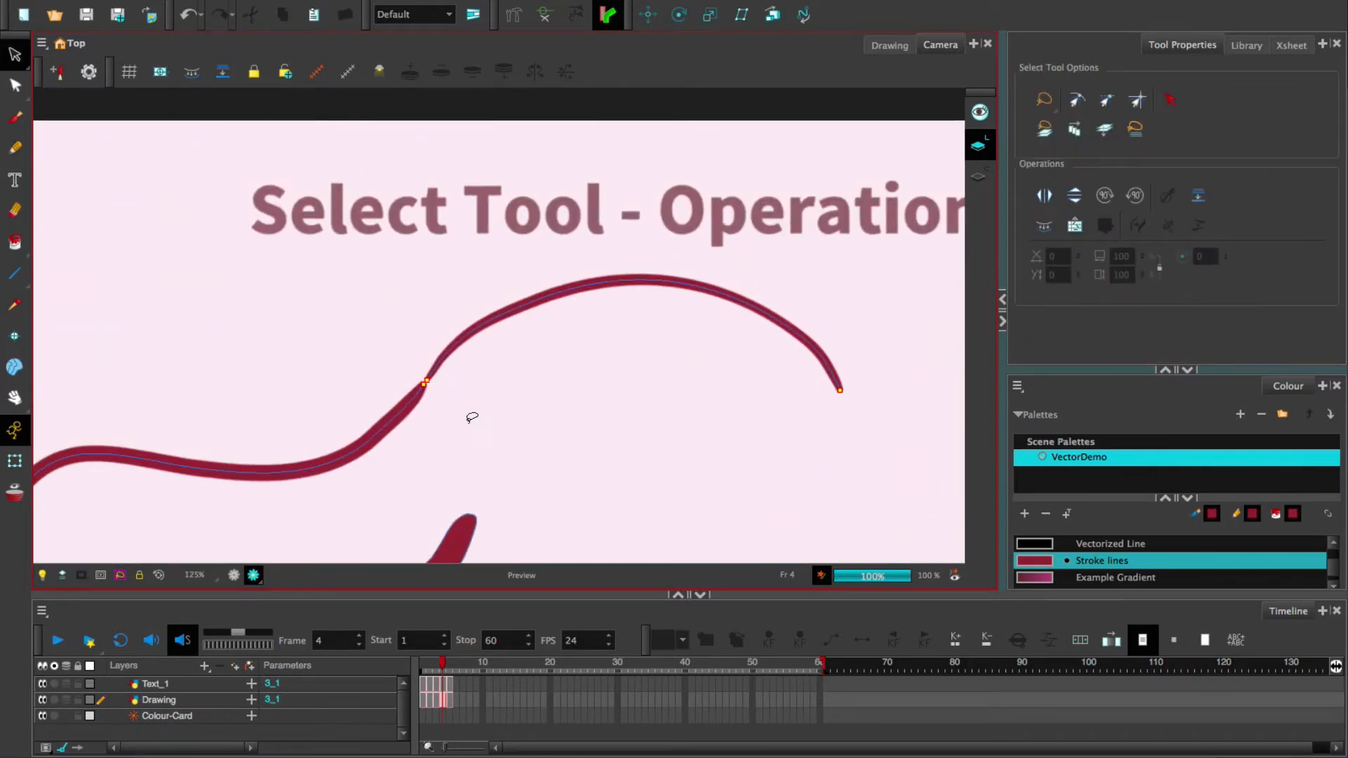
pyautogui.click(403, 409)
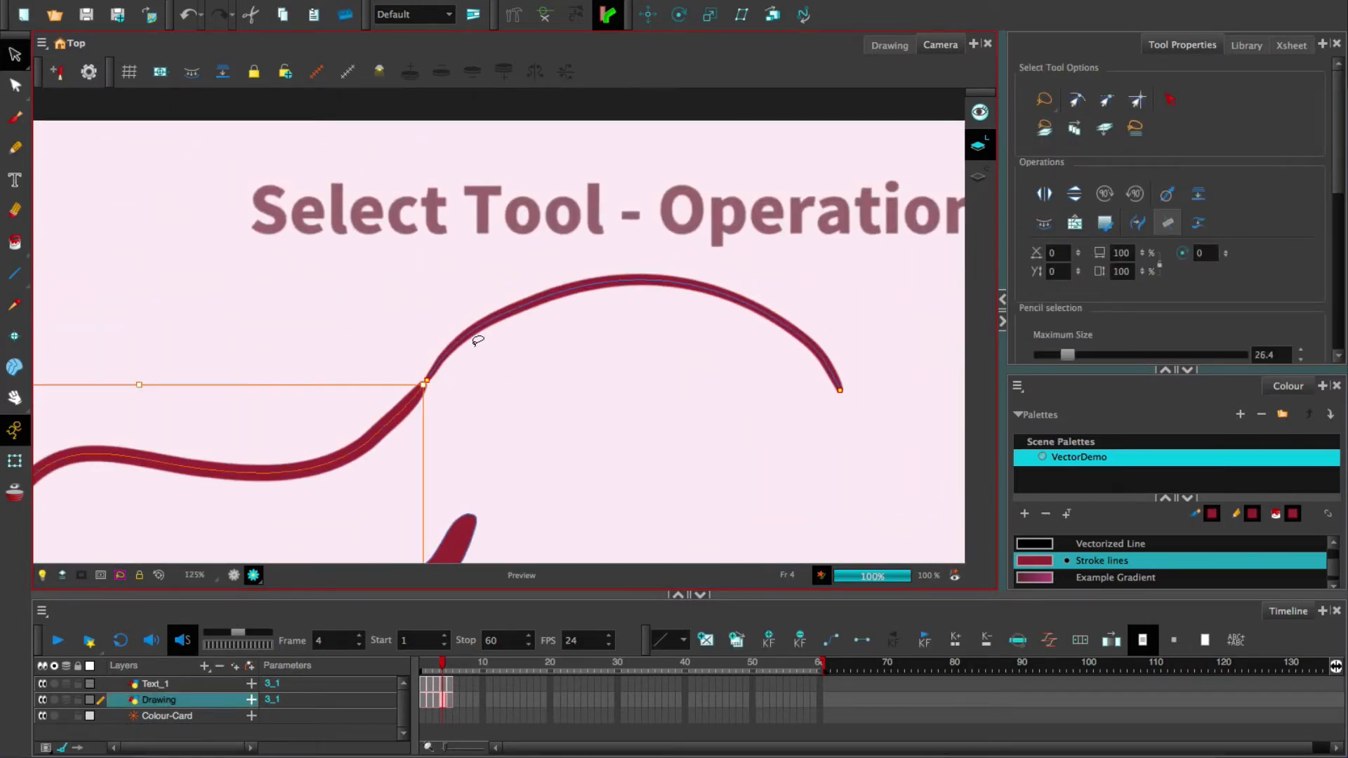
pyautogui.keyDown('shift'); pyautogui.click(495, 310); pyautogui.keyUp('shift')
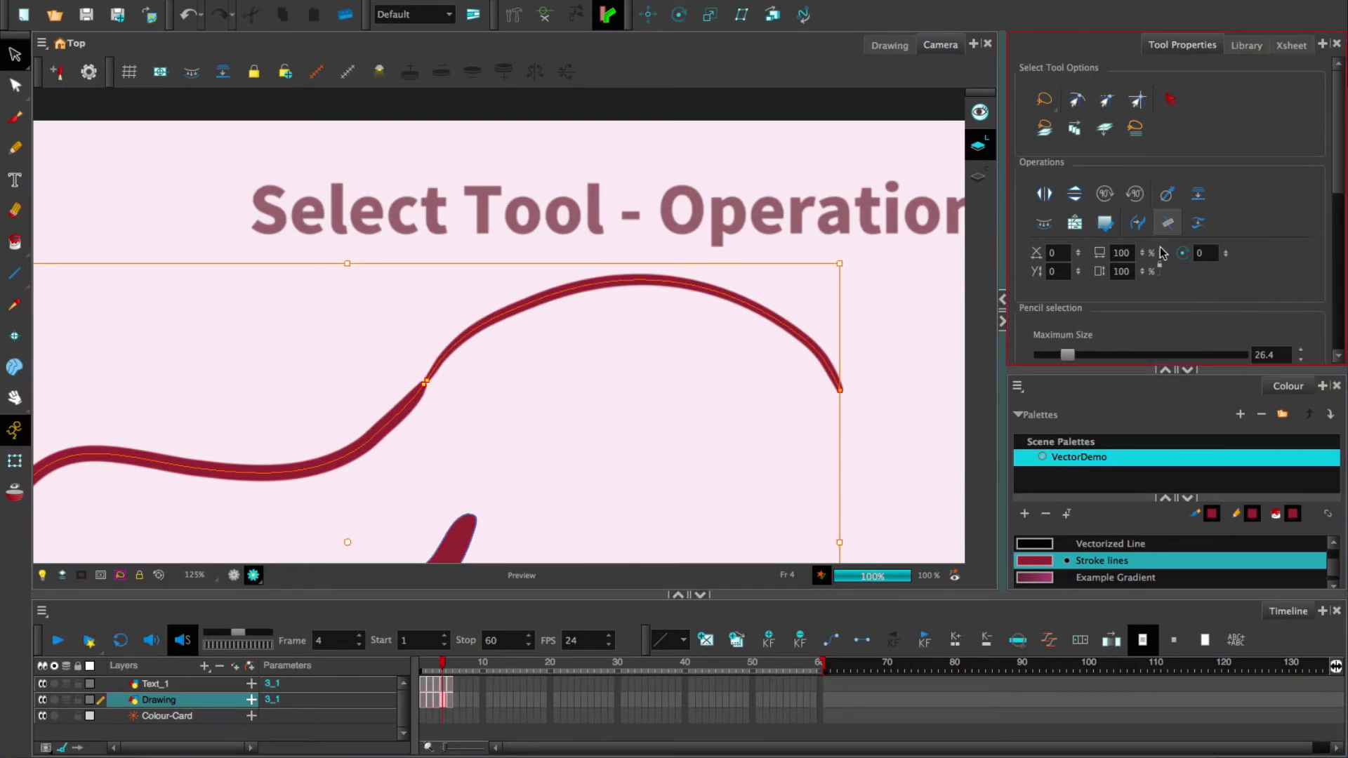
pyautogui.click(1168, 224)
# - Reselect the joined stroke and pan the Camera view to frame the whole curve
pyautogui.click(439, 387)
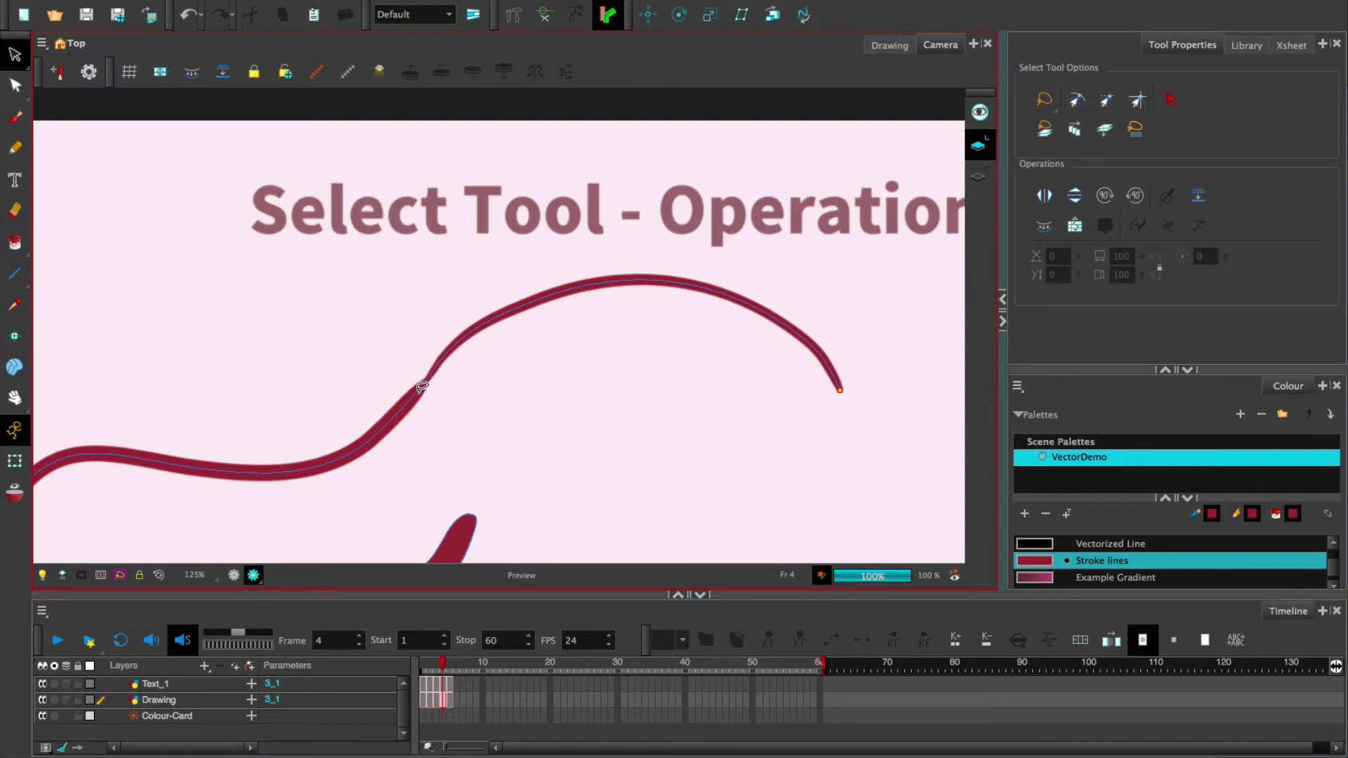
pyautogui.click(421, 387)
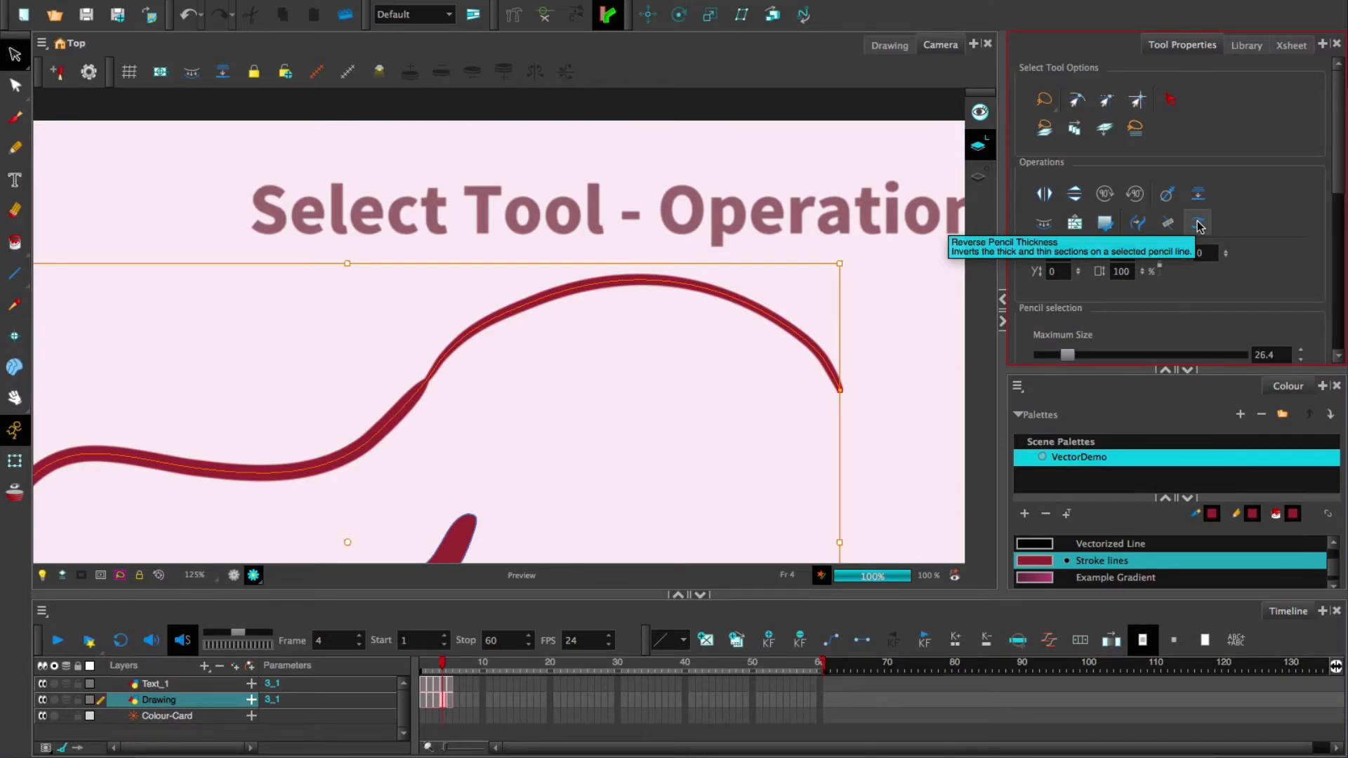
pyautogui.moveTo(571, 391); pyautogui.dragTo(601, 364)
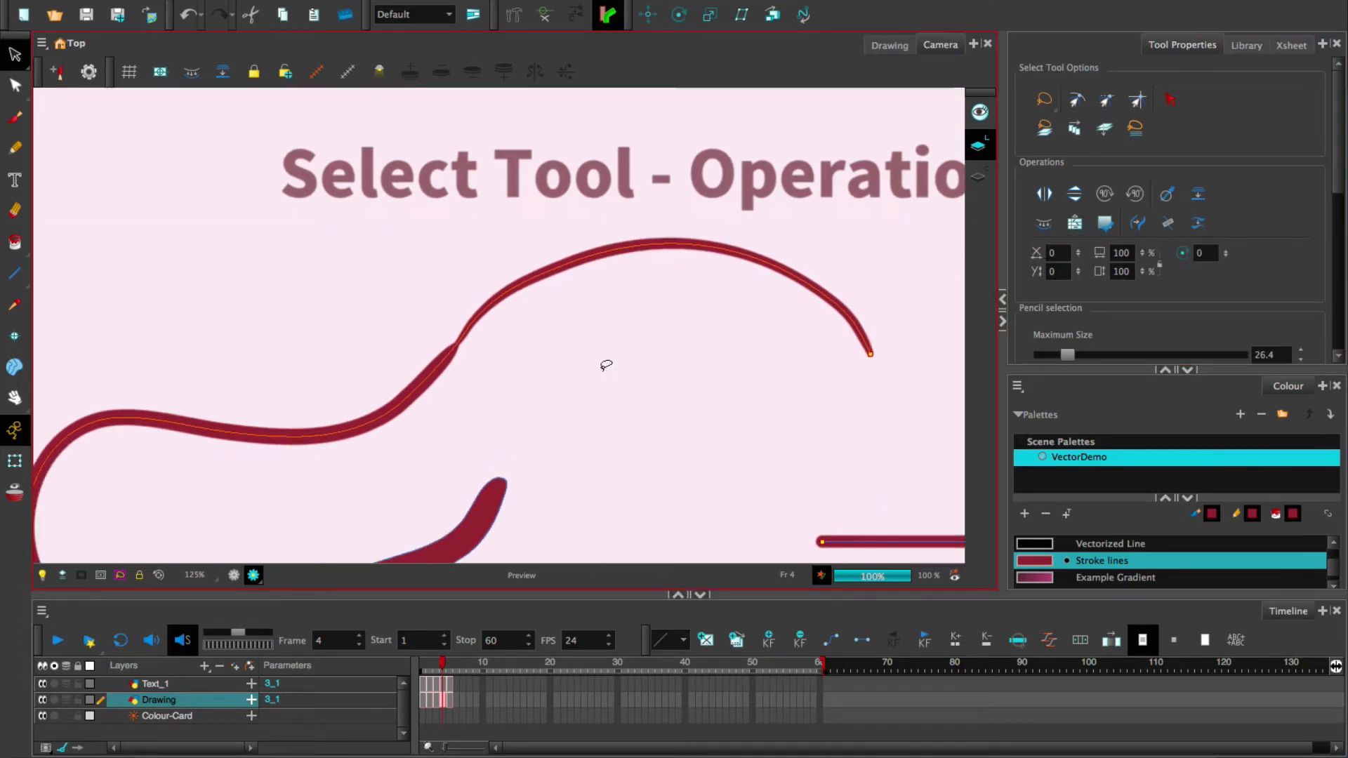
pyautogui.scroll(2, 601, 365)
pyautogui.scroll(-5, 600, 365)
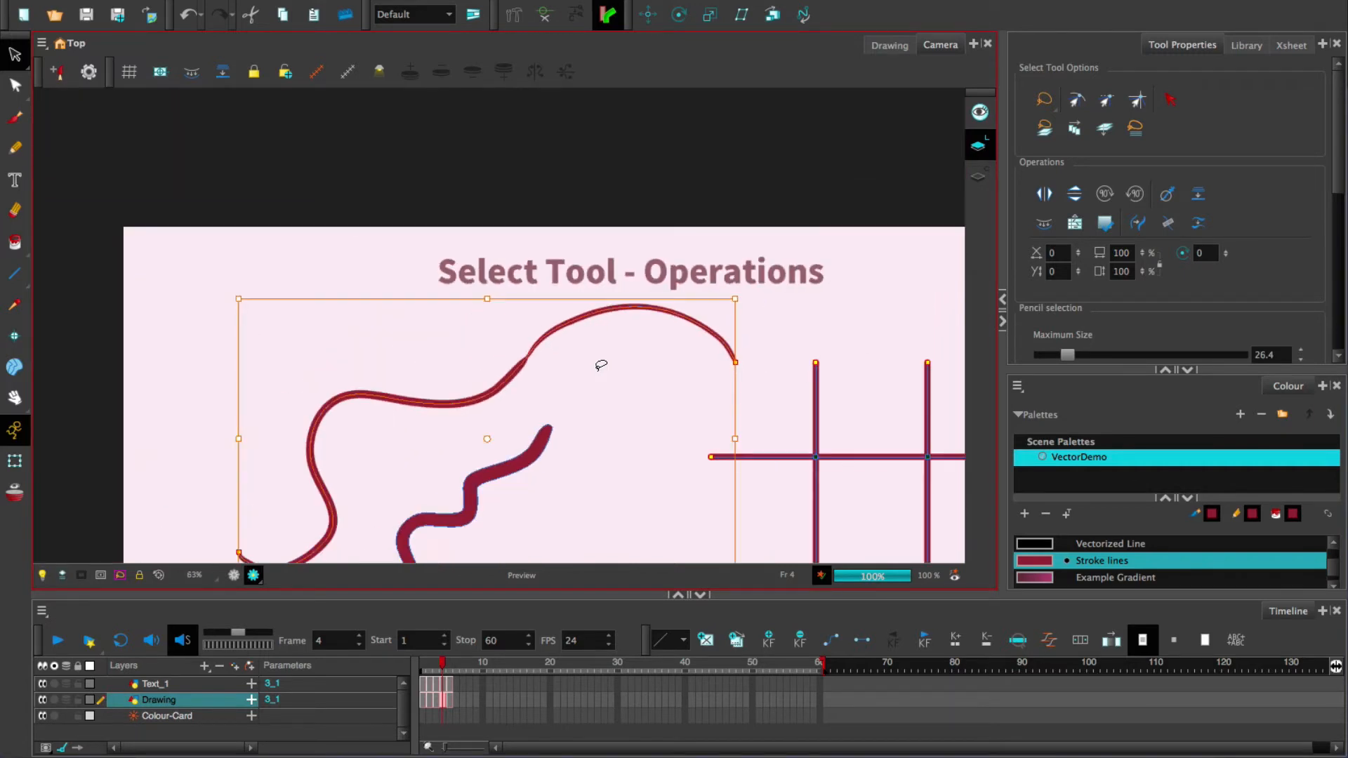
pyautogui.moveTo(622, 398); pyautogui.dragTo(643, 337)
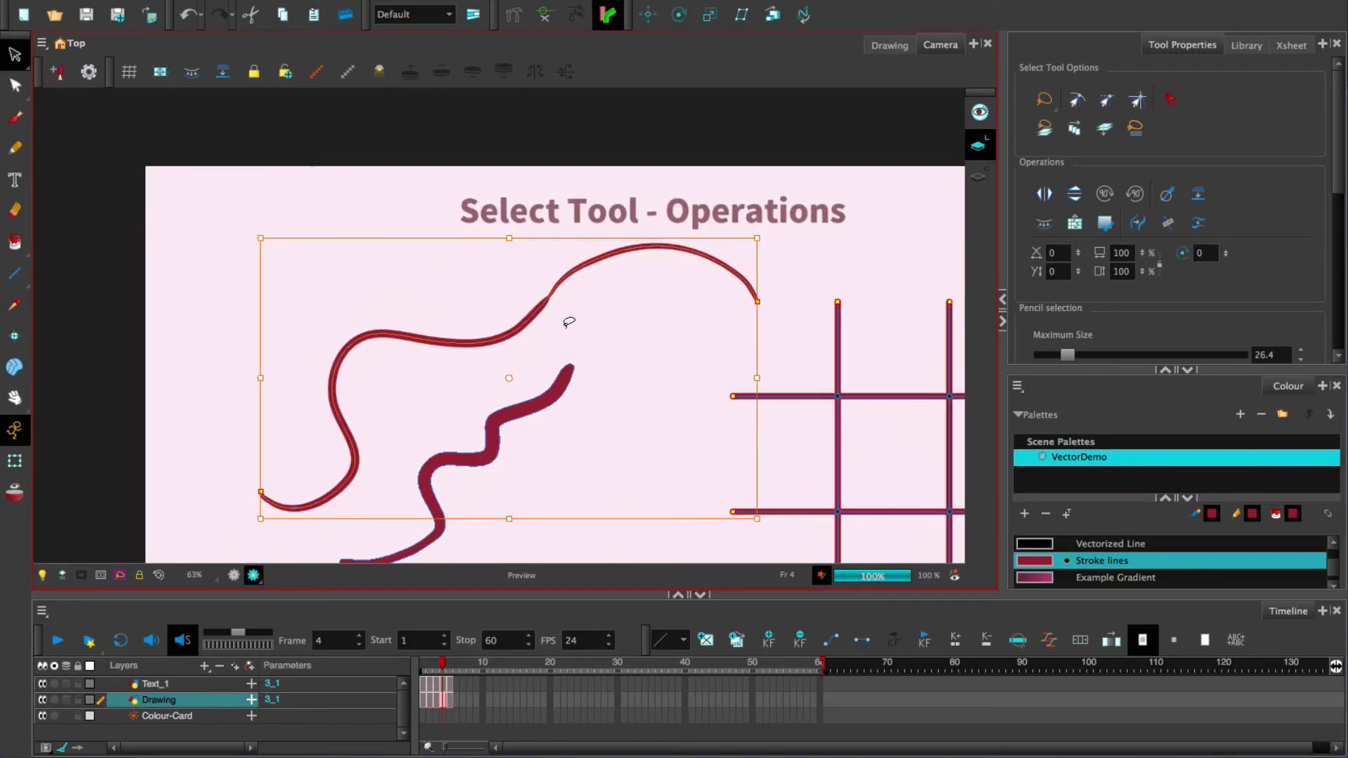
# - Apply Reverse Pencil Thickness to the joined curve, then reselect it
pyautogui.click(1201, 223)
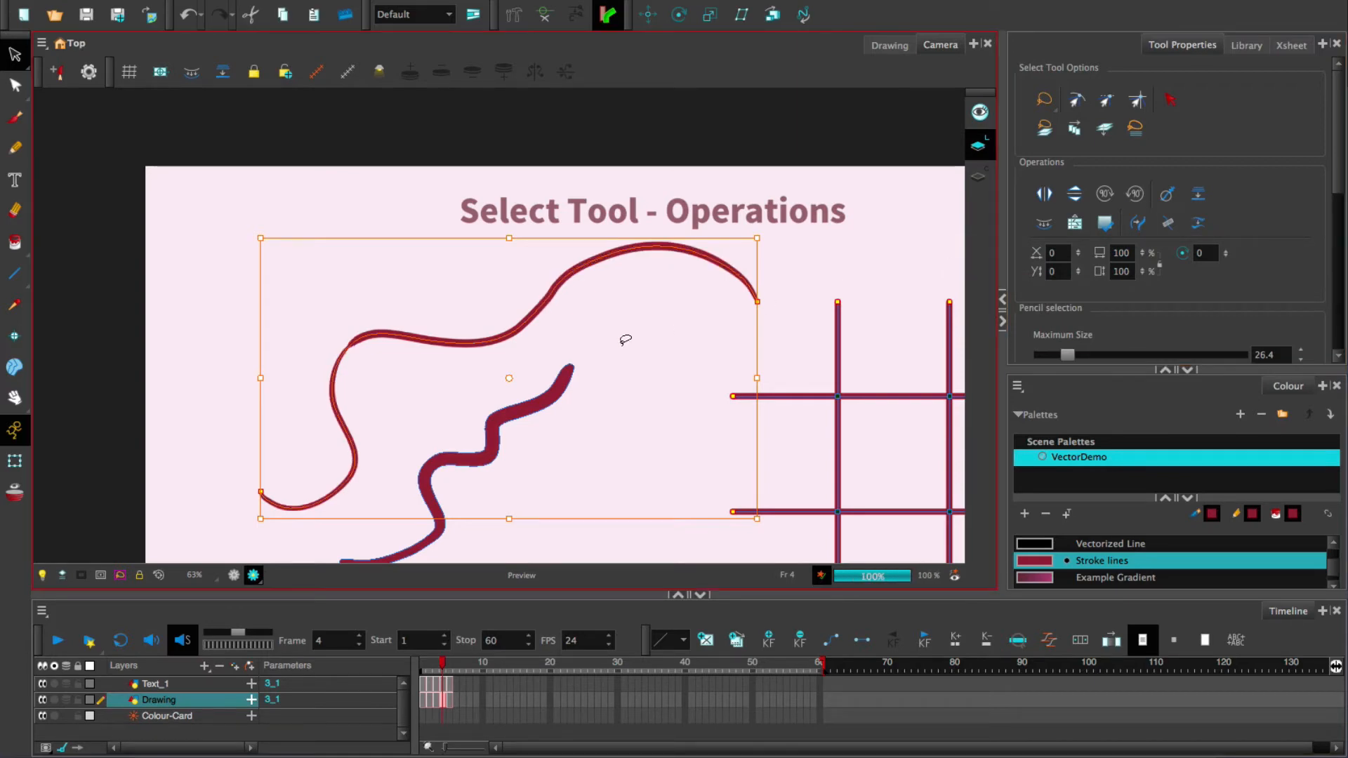
pyautogui.click(403, 382)
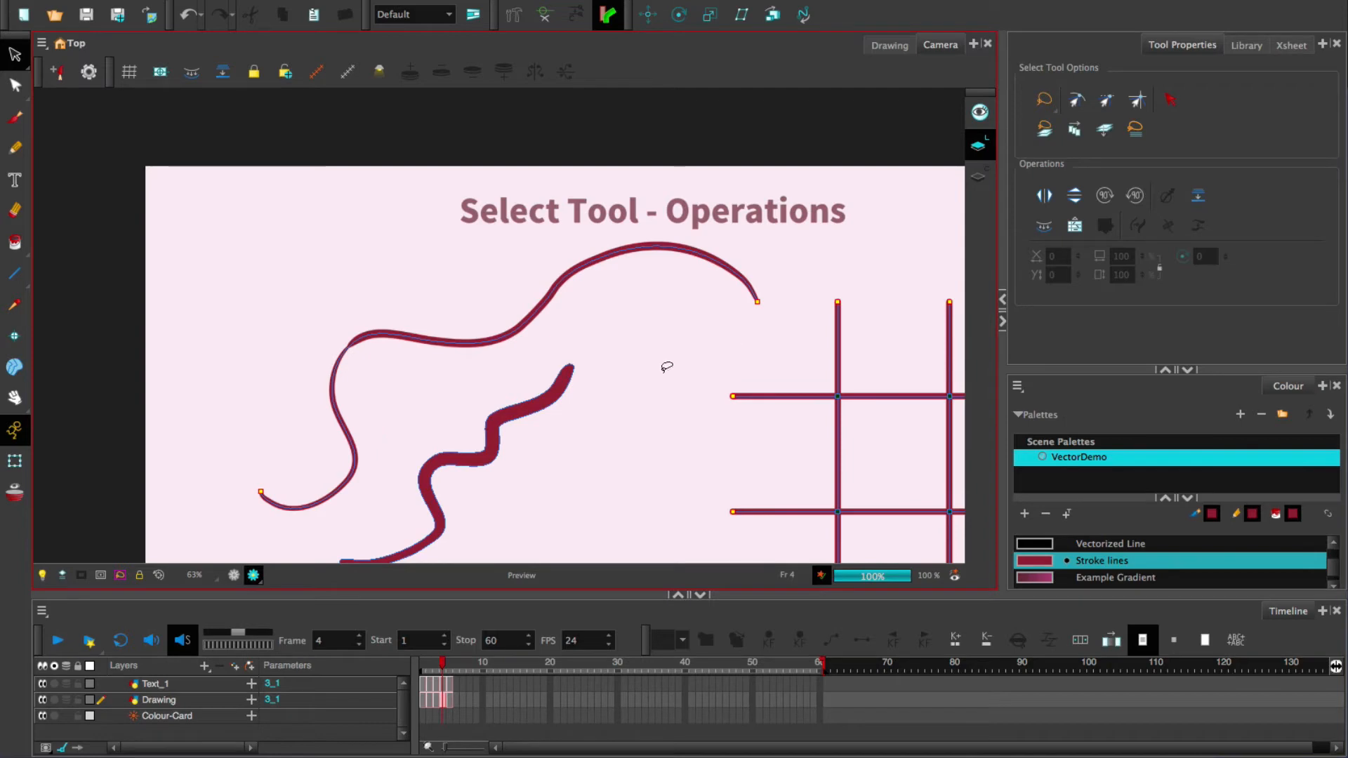
pyautogui.click(455, 342)
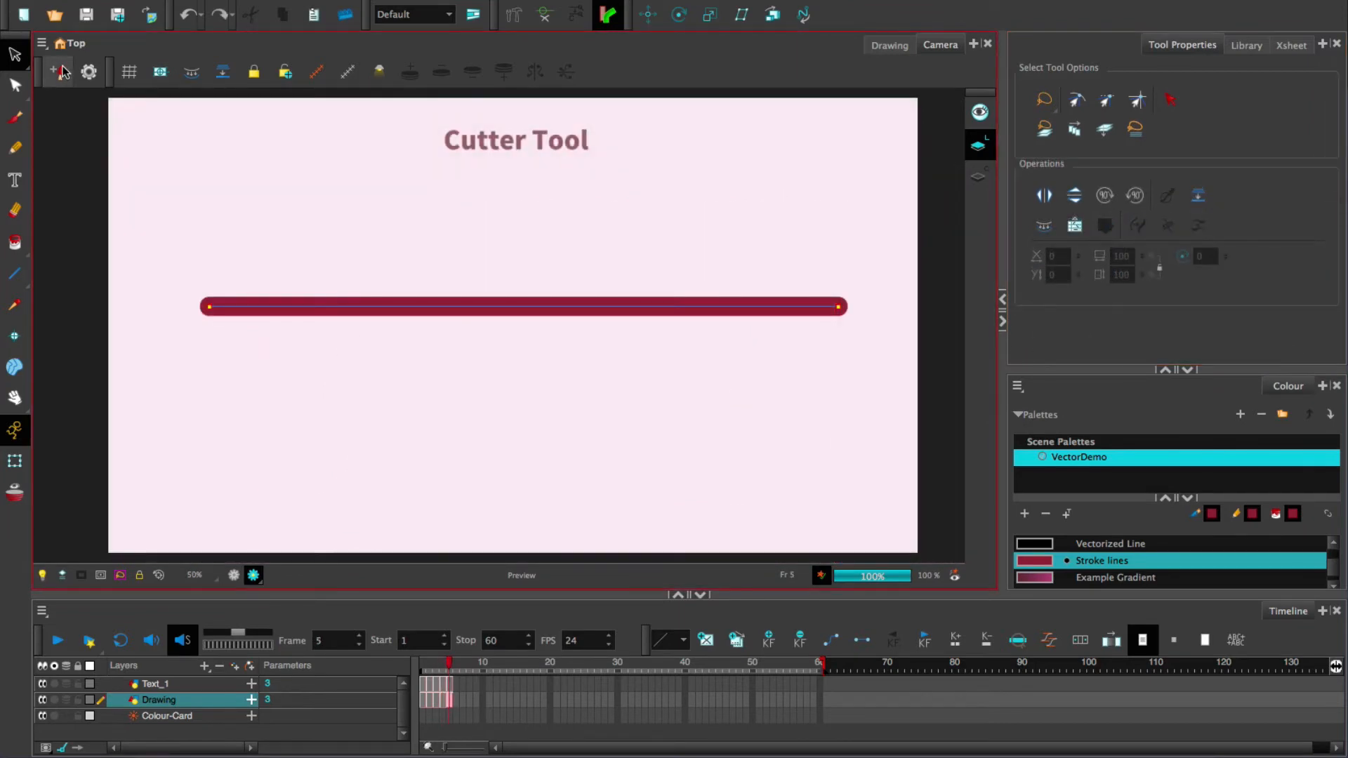
# - With the Cutter tool, cut off and move the stroke's right part, undo, and list the tip styles
pyautogui.moveTo(15, 54); pyautogui.dragTo(83, 74)
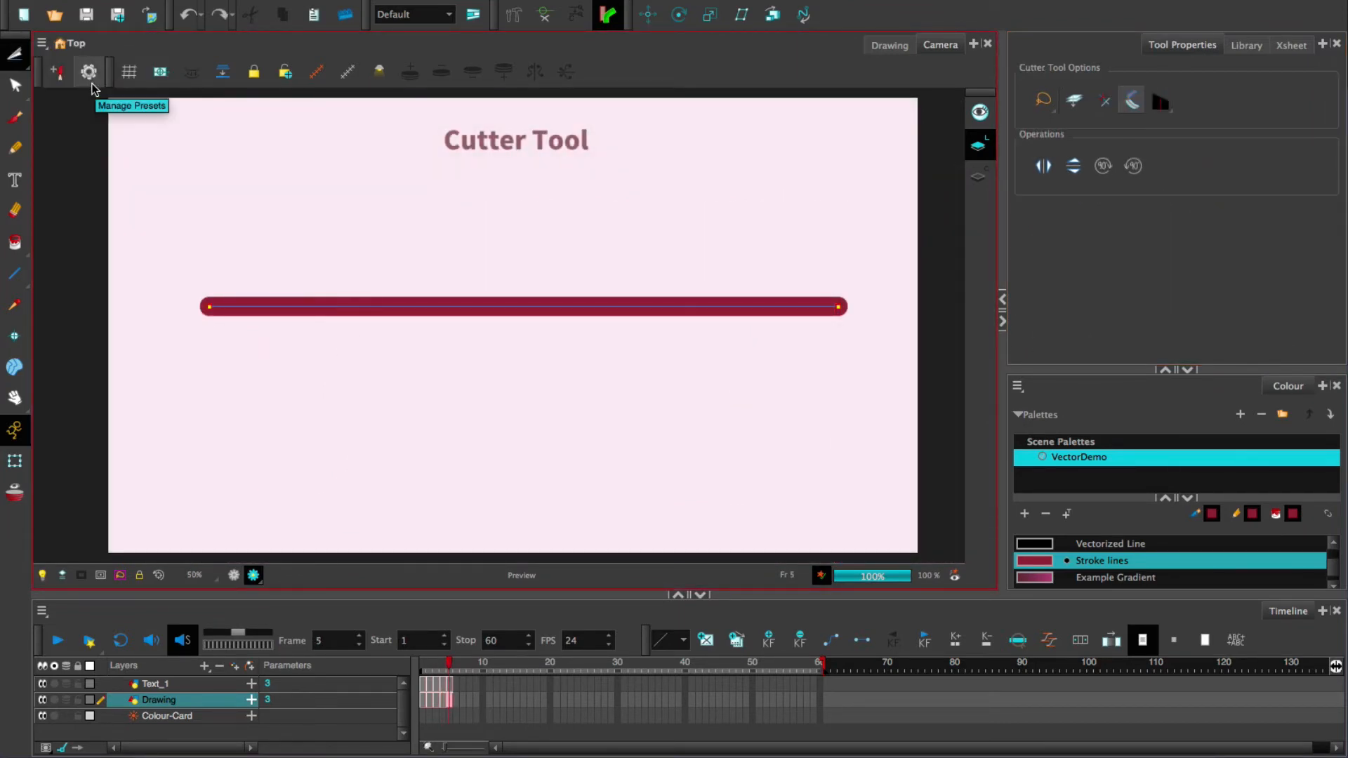
pyautogui.moveTo(620, 397)
pyautogui.mouseDown()
pyautogui.moveTo(475, 288)
pyautogui.moveTo(887, 243)
pyautogui.moveTo(589, 405)
pyautogui.mouseUp()
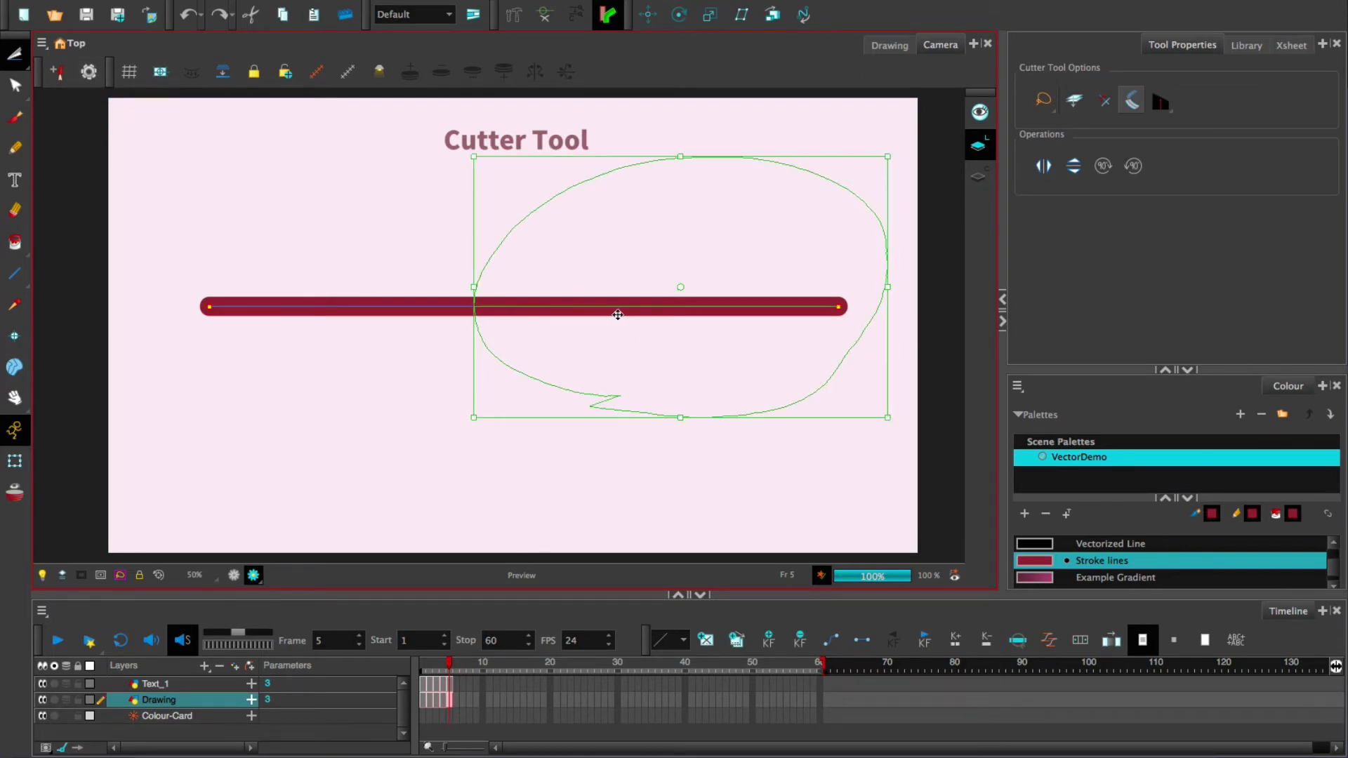
pyautogui.moveTo(611, 307); pyautogui.dragTo(635, 390)
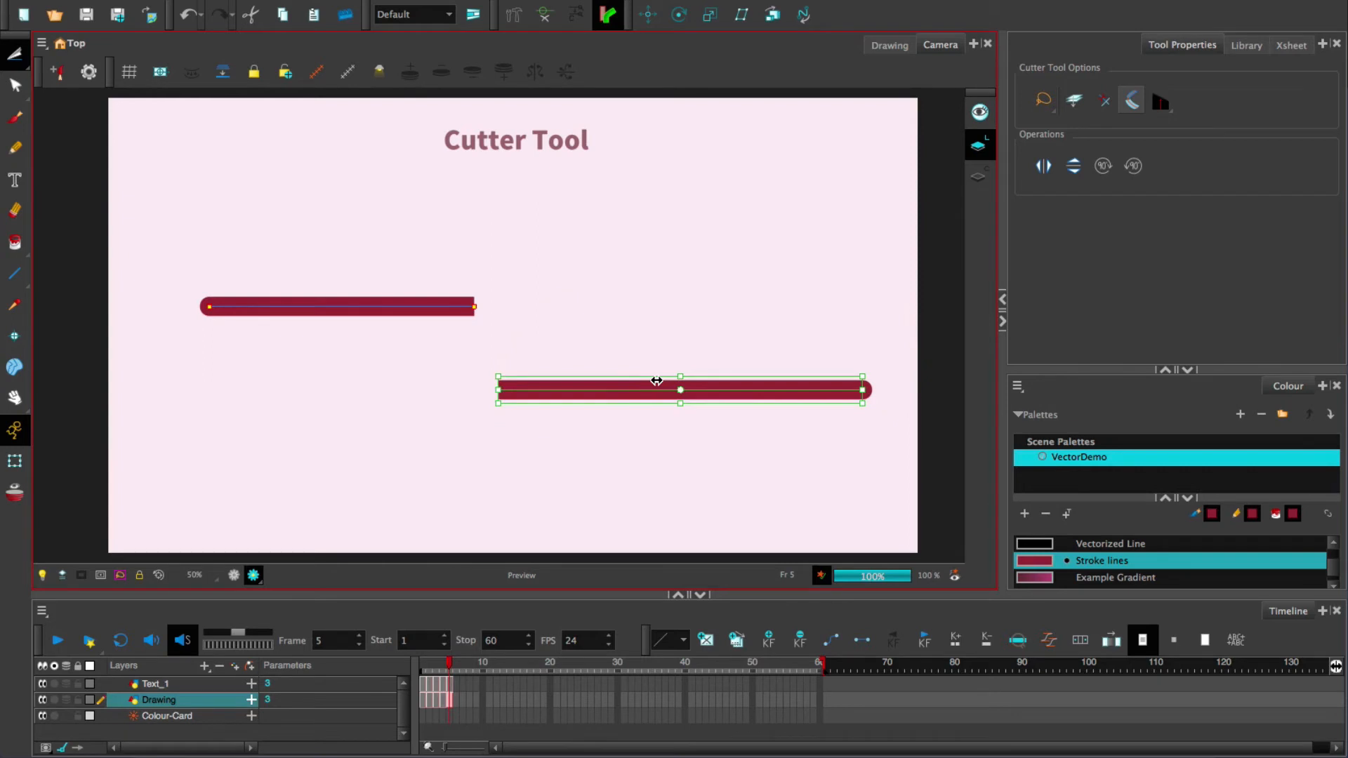
pyautogui.press('super+z')
pyautogui.press('super+z')
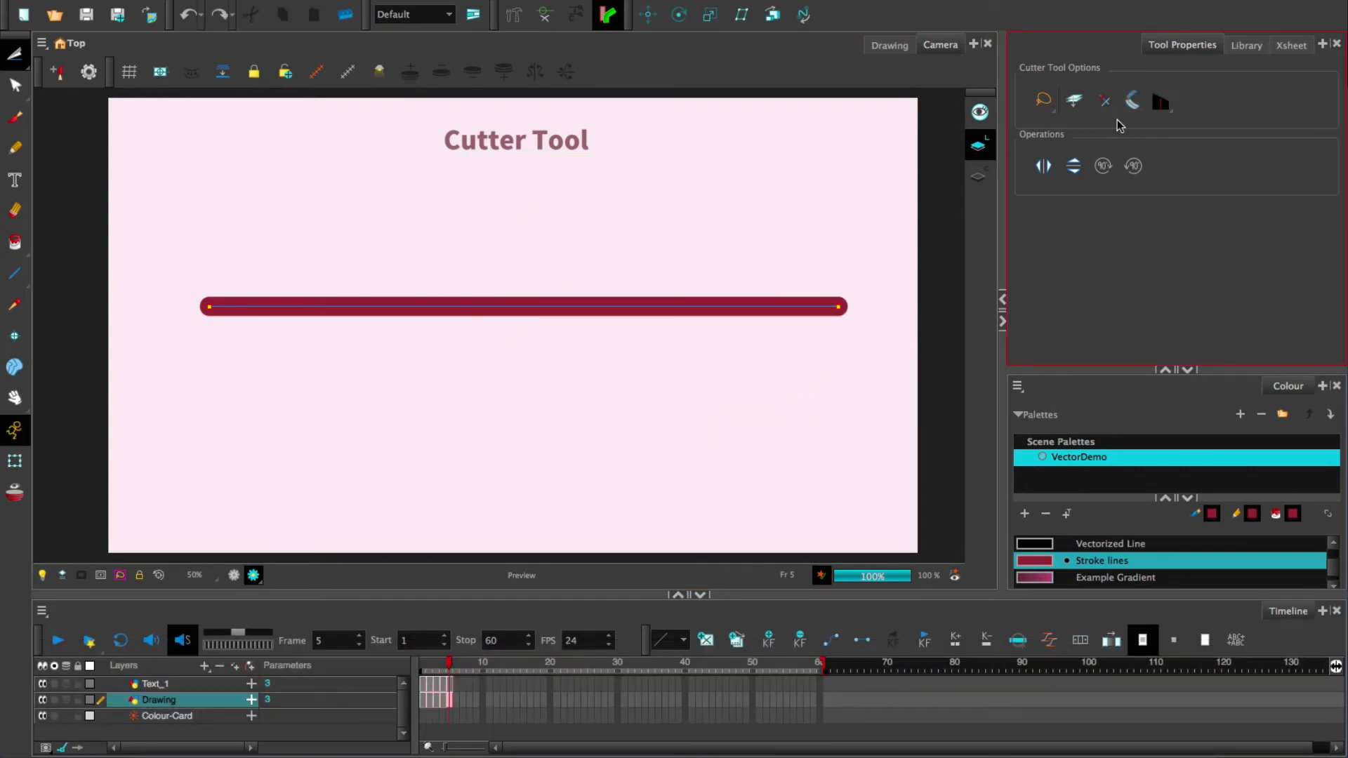
pyautogui.click(1163, 105)
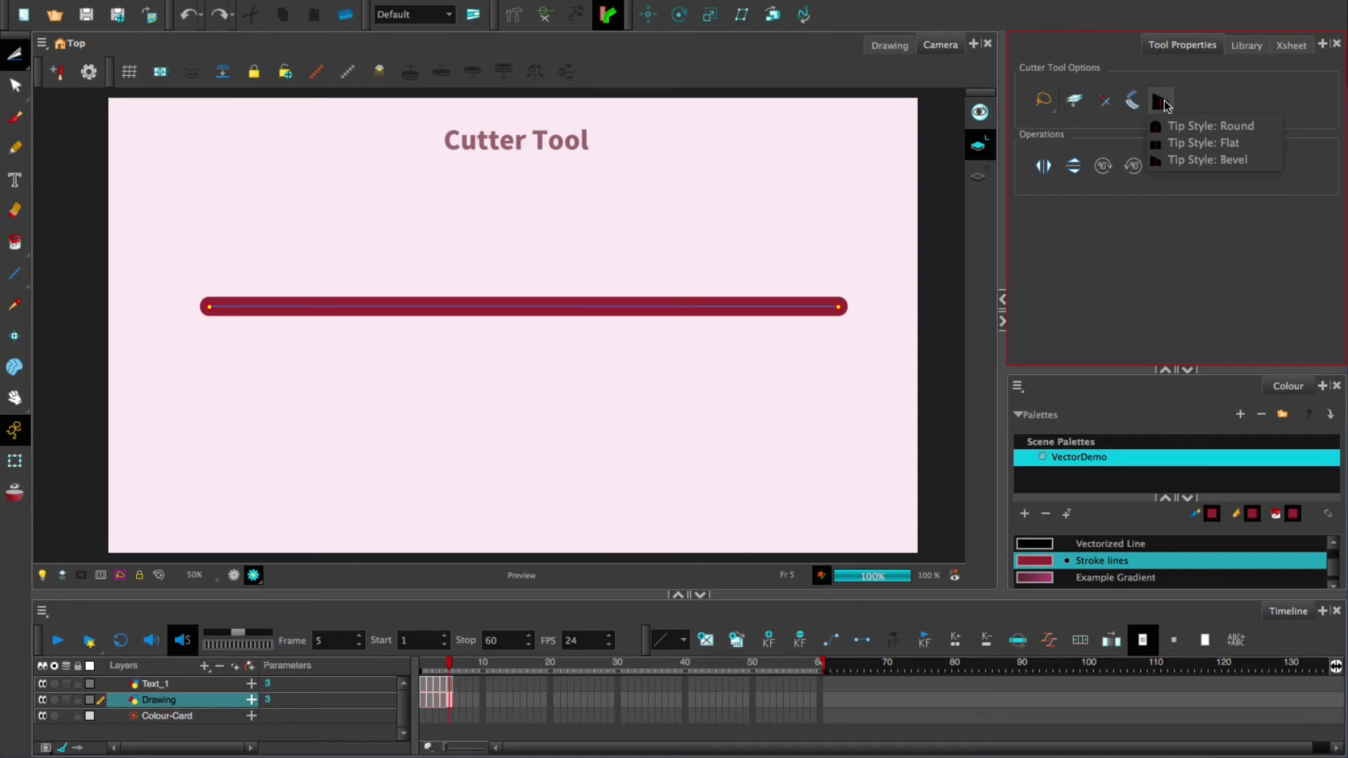
# - Trial-cut the red line's right half, lift it above, then undo back to one whole line
pyautogui.click(1186, 100)
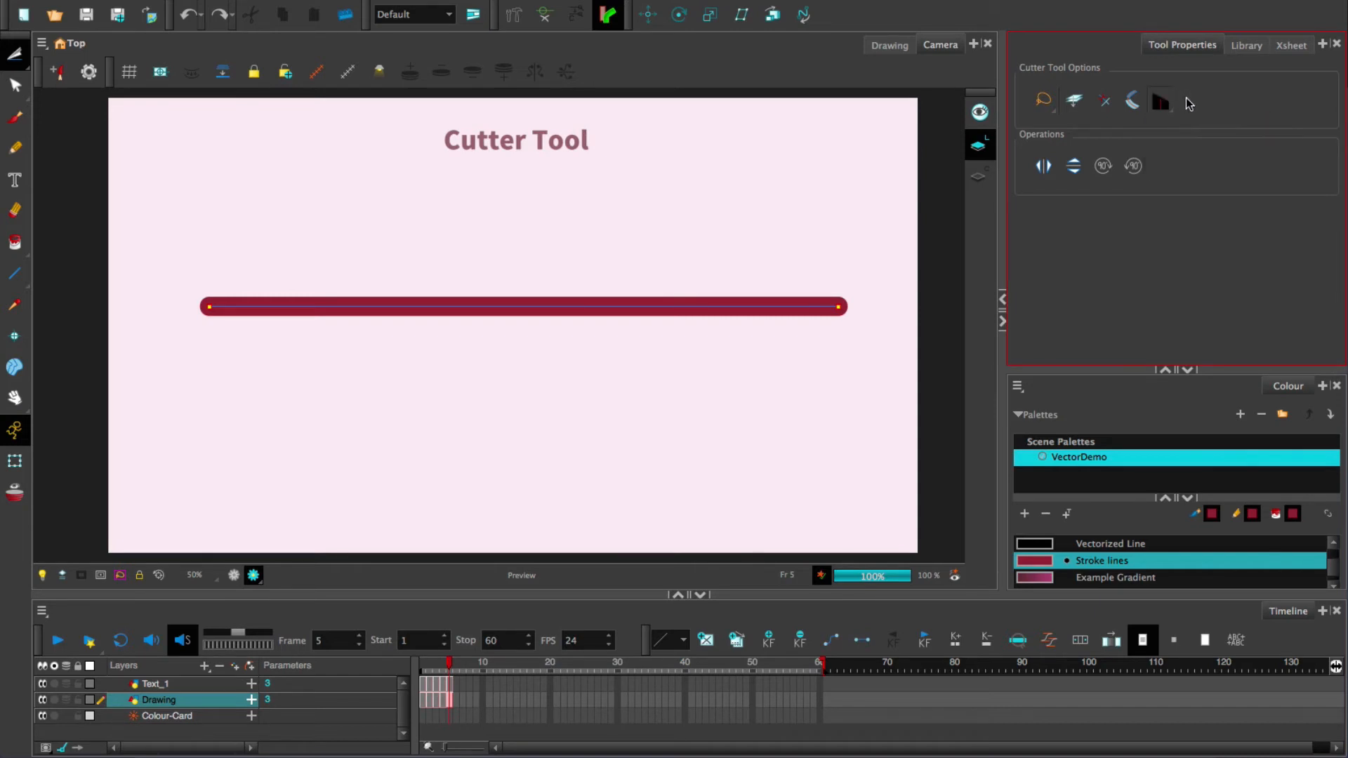
pyautogui.moveTo(524, 264)
pyautogui.mouseDown()
pyautogui.moveTo(547, 292)
pyautogui.moveTo(645, 347)
pyautogui.moveTo(841, 353)
pyautogui.moveTo(871, 280)
pyautogui.moveTo(752, 232)
pyautogui.moveTo(617, 228)
pyautogui.moveTo(534, 247)
pyautogui.mouseUp()
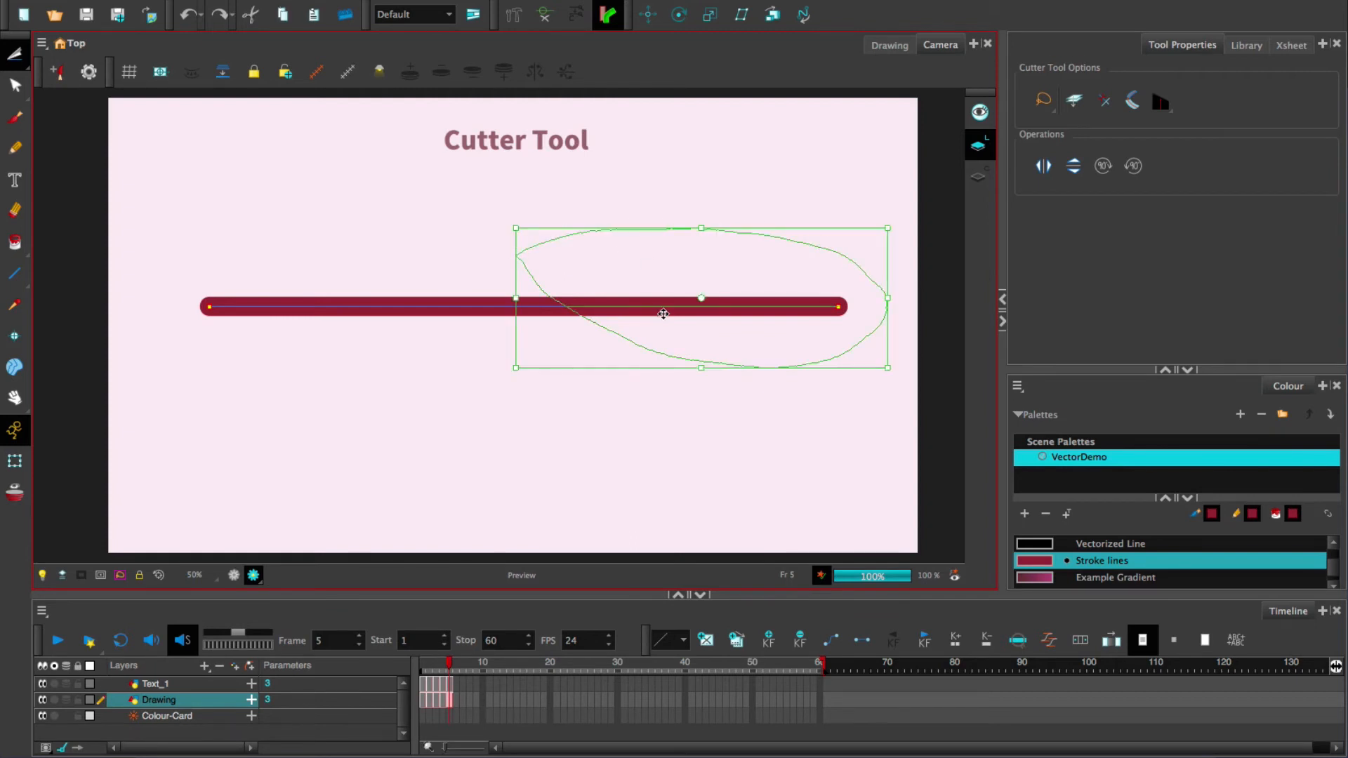
pyautogui.moveTo(660, 313); pyautogui.dragTo(671, 268)
pyautogui.click(634, 353)
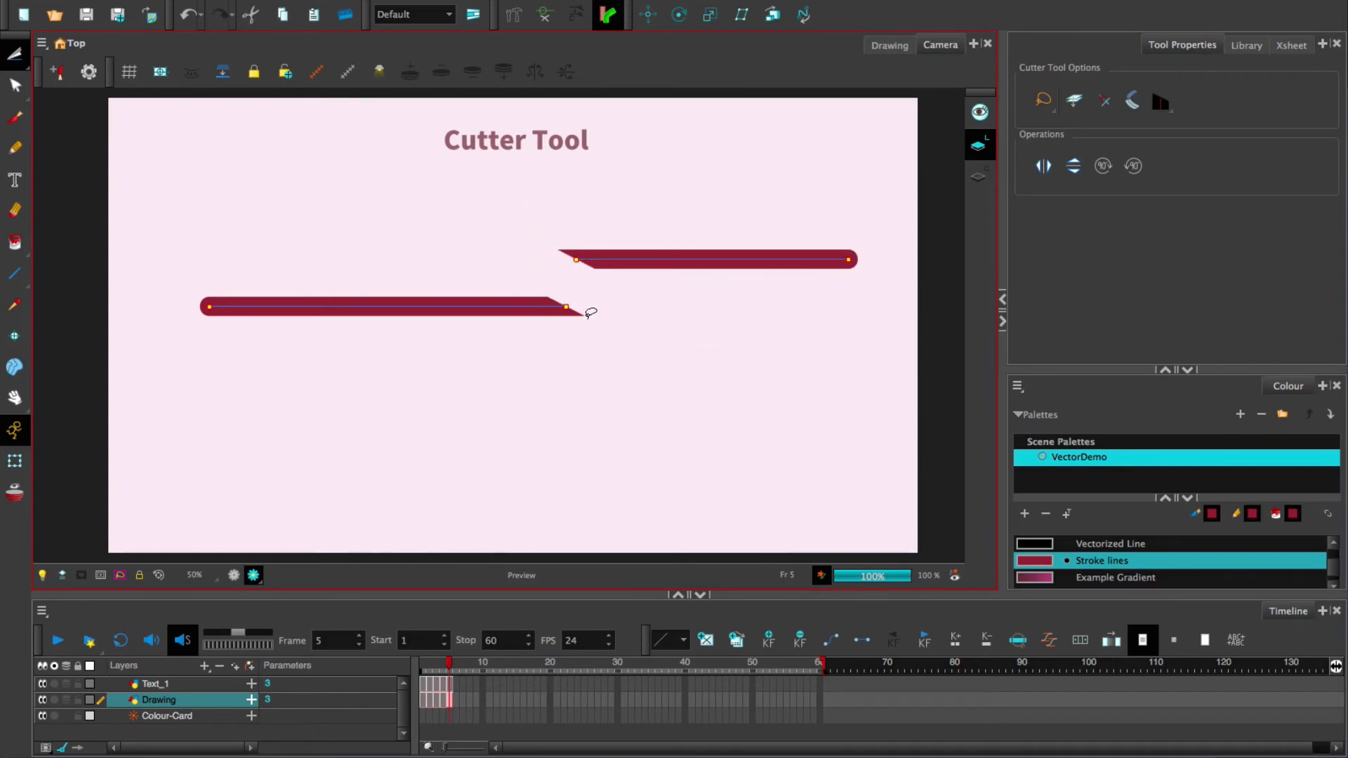
pyautogui.hotkey('ctrl', 'z')
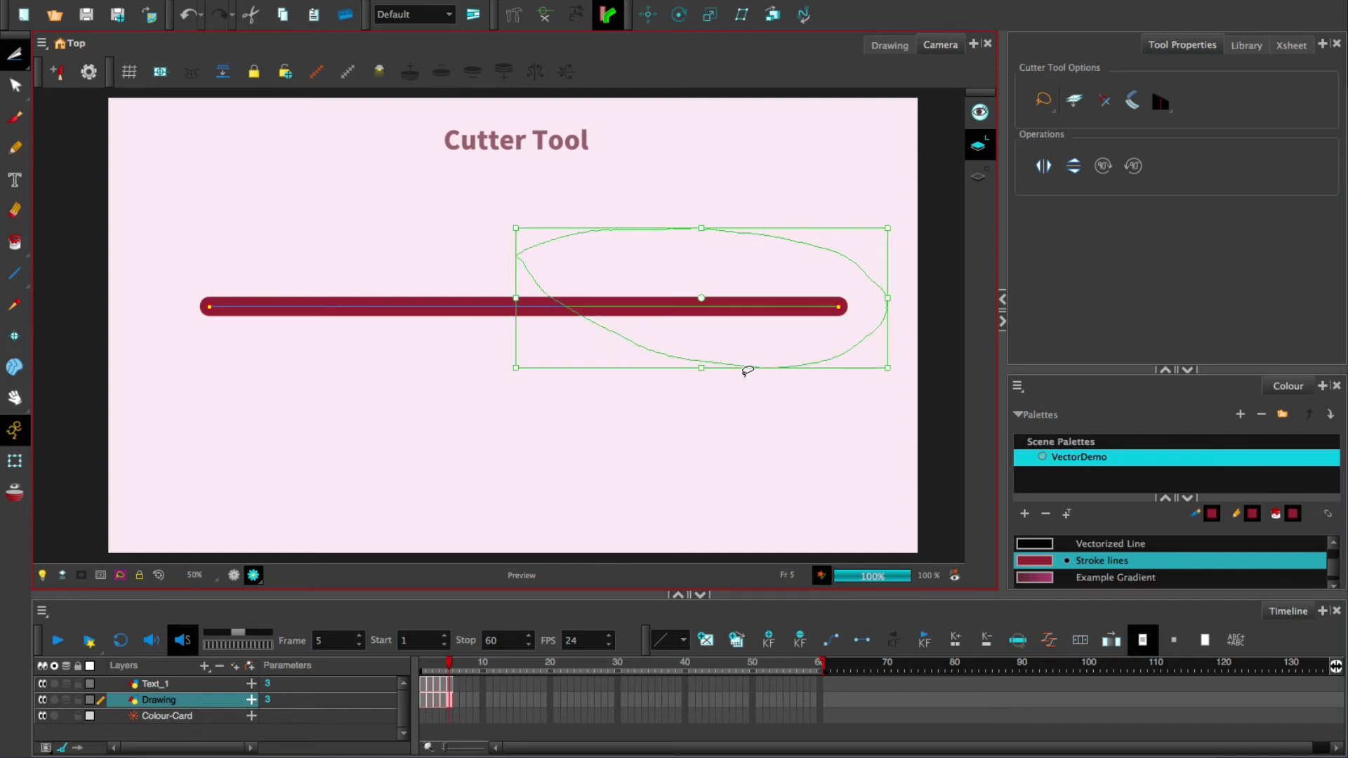
pyautogui.hotkey('ctrl', 'z')
# - Set the cutter tip style to Flat, cut and move the right part, then undo the move
pyautogui.click(1162, 106)
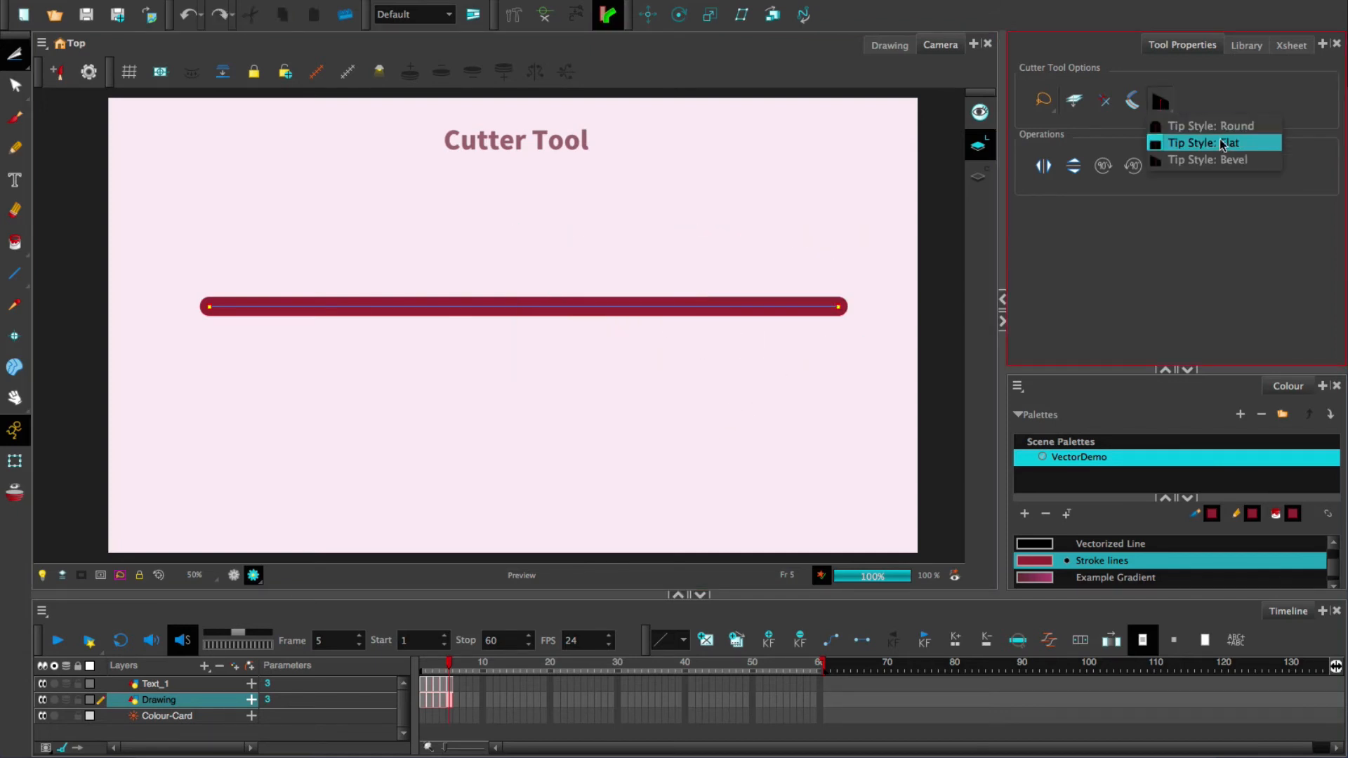
pyautogui.click(1228, 145)
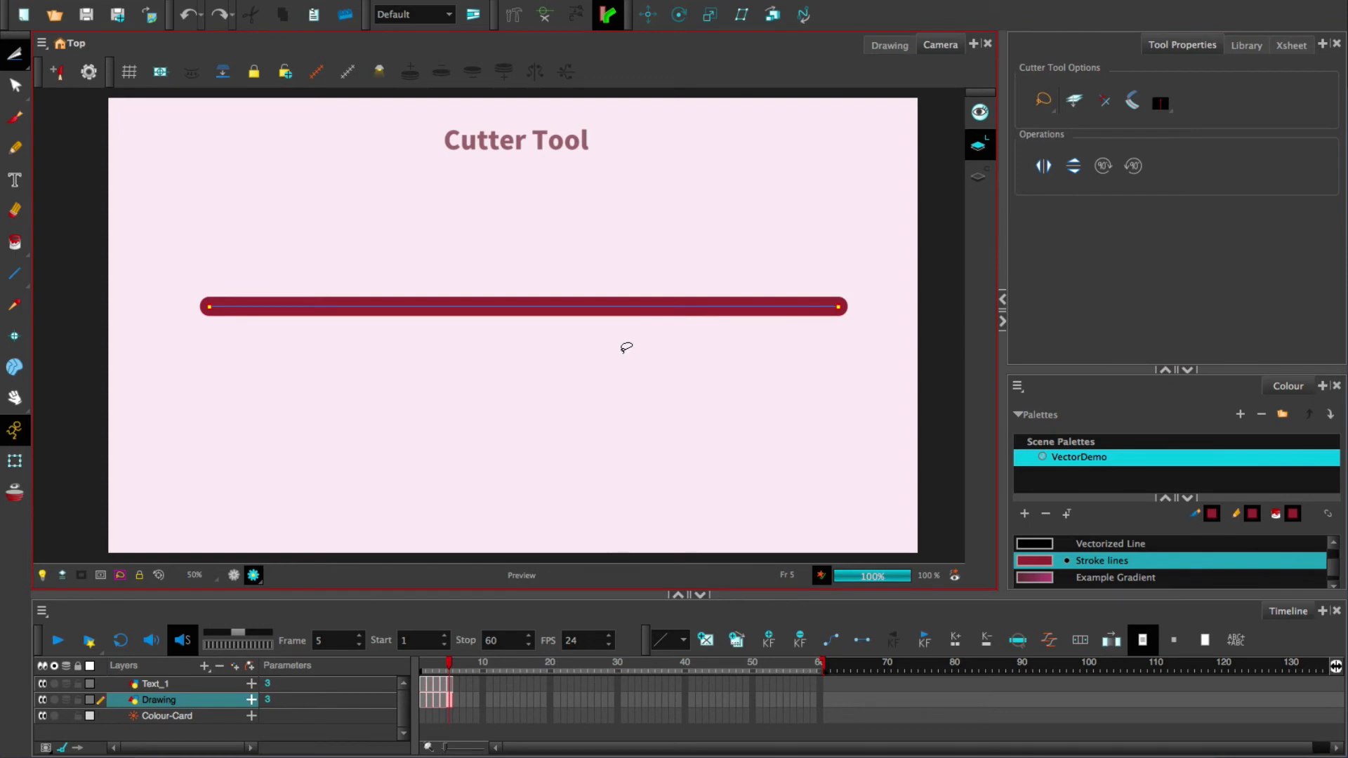
pyautogui.moveTo(621, 349)
pyautogui.mouseDown()
pyautogui.moveTo(500, 250)
pyautogui.moveTo(634, 228)
pyautogui.moveTo(835, 260)
pyautogui.moveTo(779, 347)
pyautogui.mouseUp()
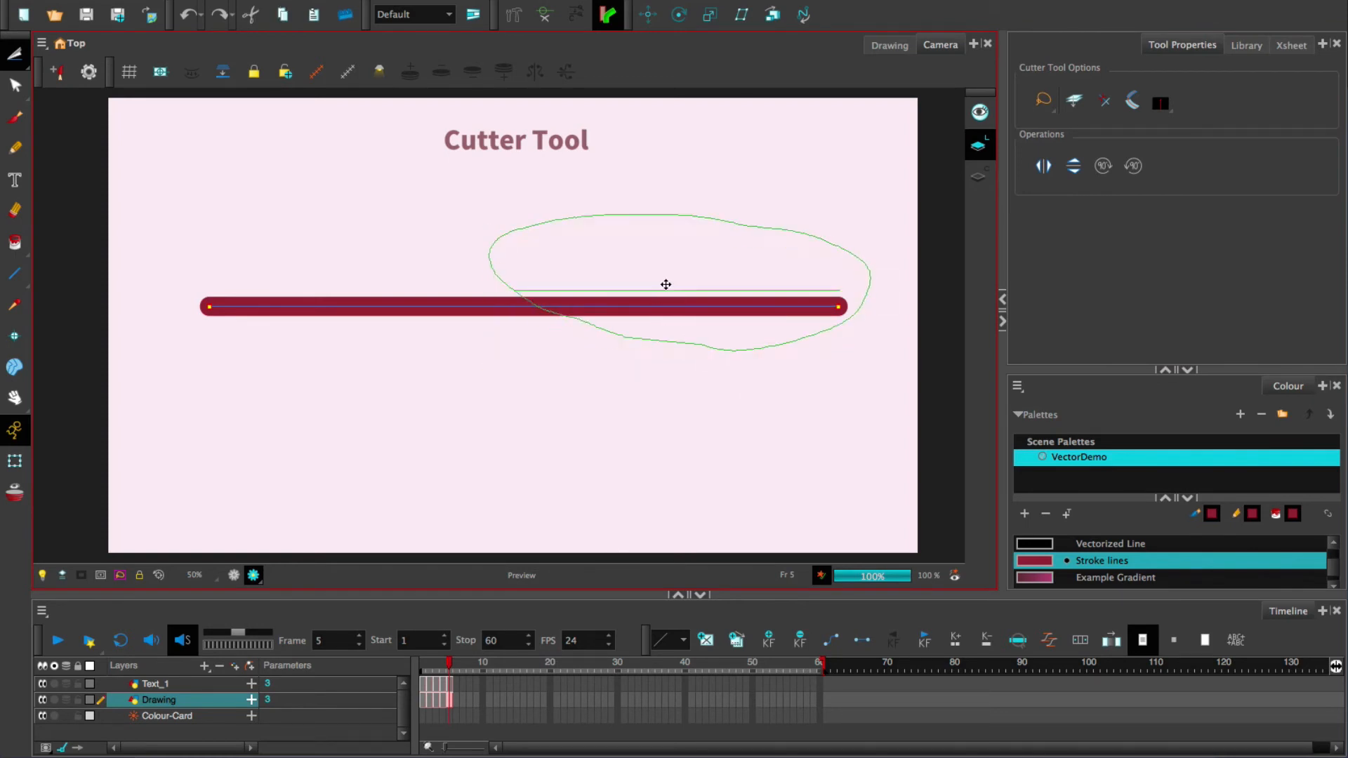
pyautogui.moveTo(665, 284); pyautogui.dragTo(671, 223)
pyautogui.click(590, 295)
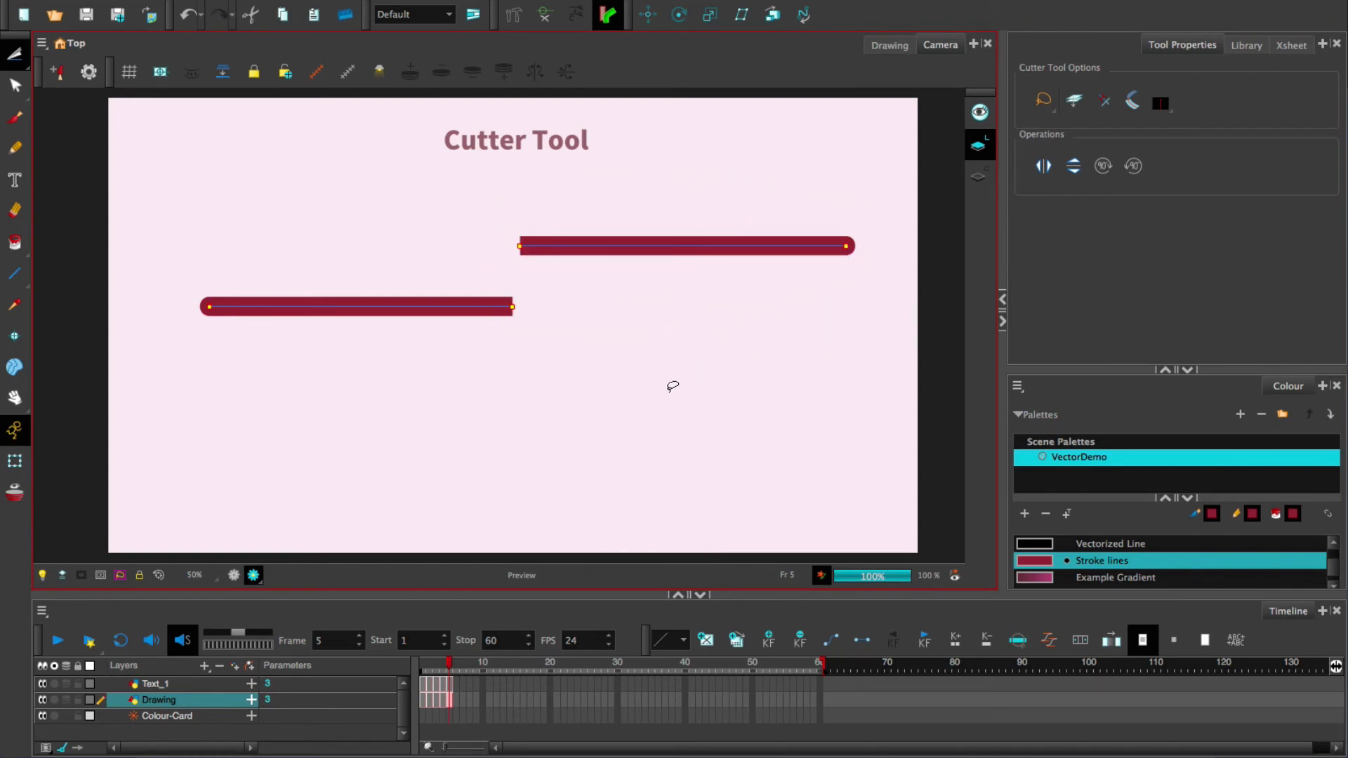
pyautogui.hotkey('ctrl', 'z')
pyautogui.hotkey('ctrl', 'z')
pyautogui.click(744, 377)
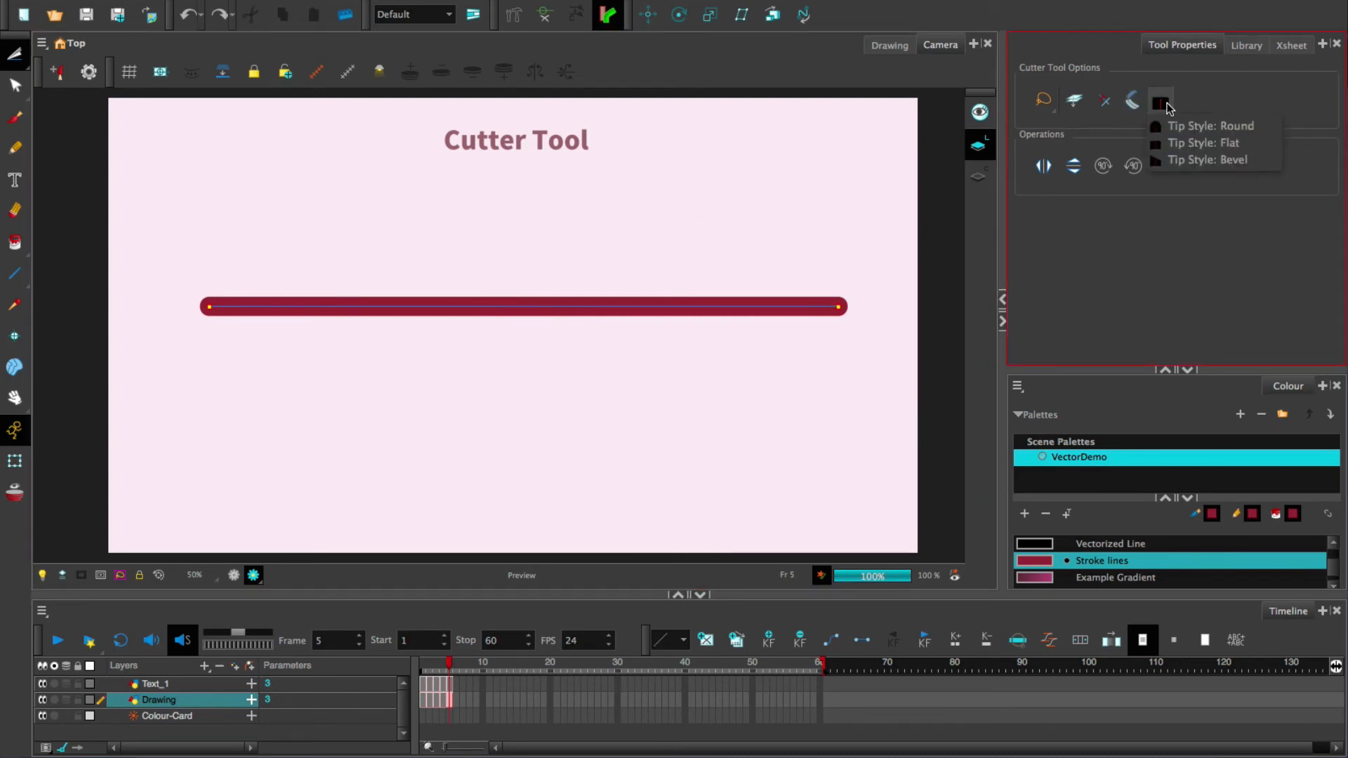
# - Trial-cut the red line with Round tips, undo it, then set the tip style to Bevel
pyautogui.click(1197, 126)
pyautogui.moveTo(593, 379)
pyautogui.mouseDown()
pyautogui.moveTo(662, 211)
pyautogui.moveTo(597, 379)
pyautogui.mouseUp()
pyautogui.moveTo(686, 301); pyautogui.dragTo(687, 236)
pyautogui.hotkey('ctrl', 'z')
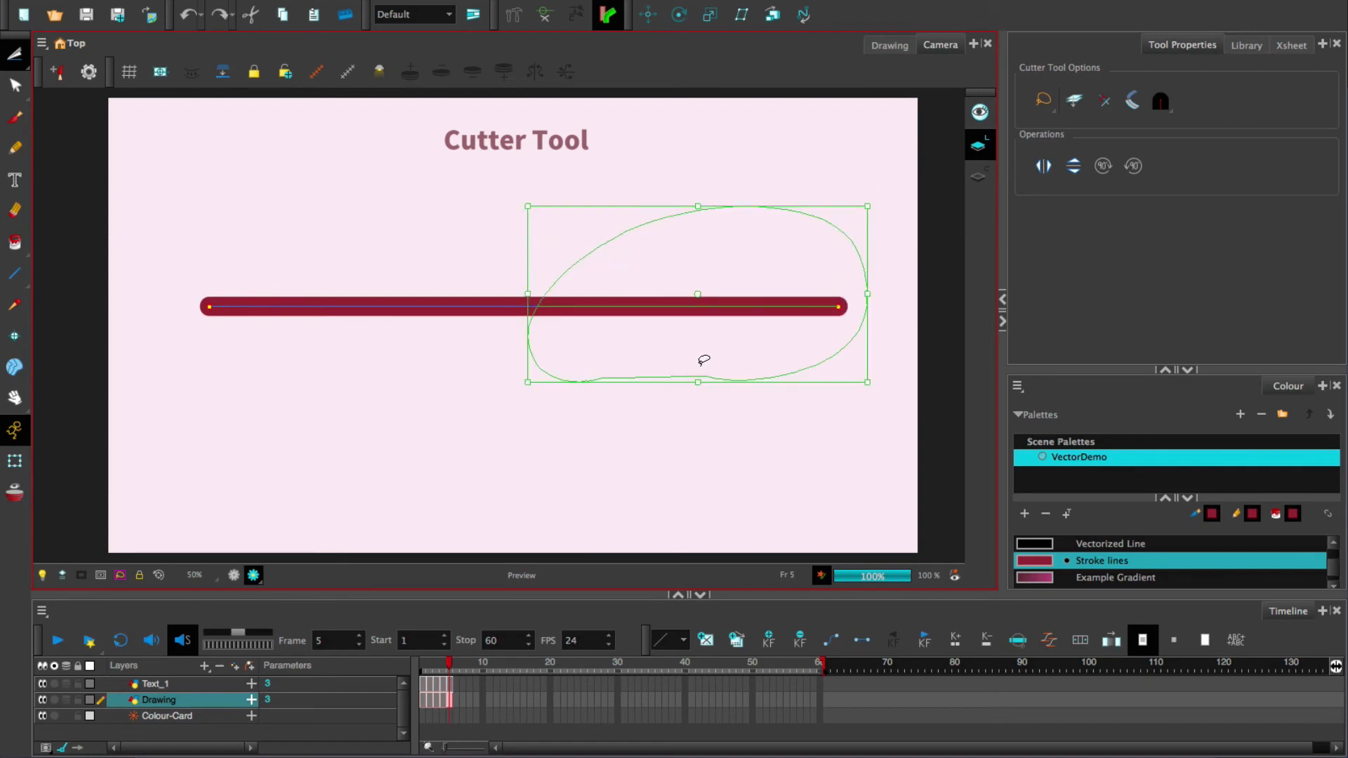
pyautogui.hotkey('ctrl', 'z')
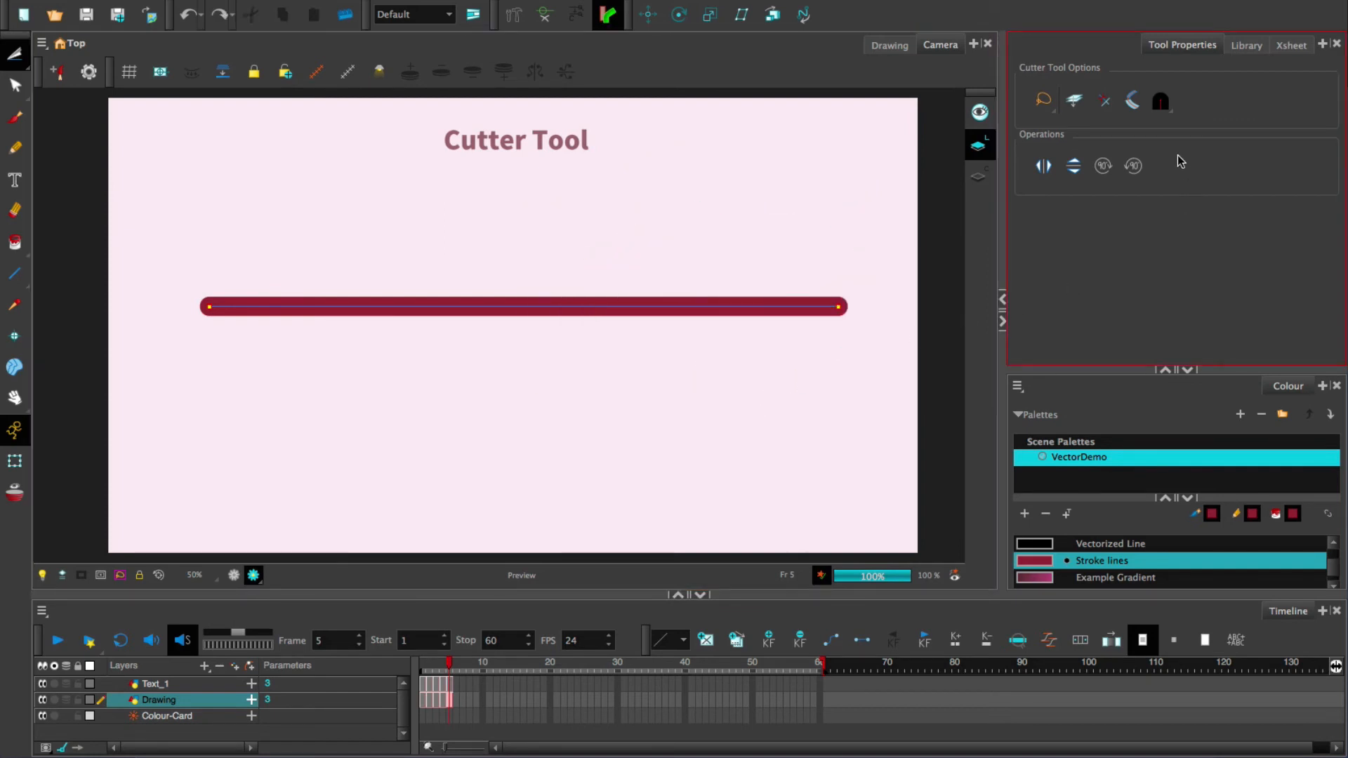
pyautogui.click(1160, 100)
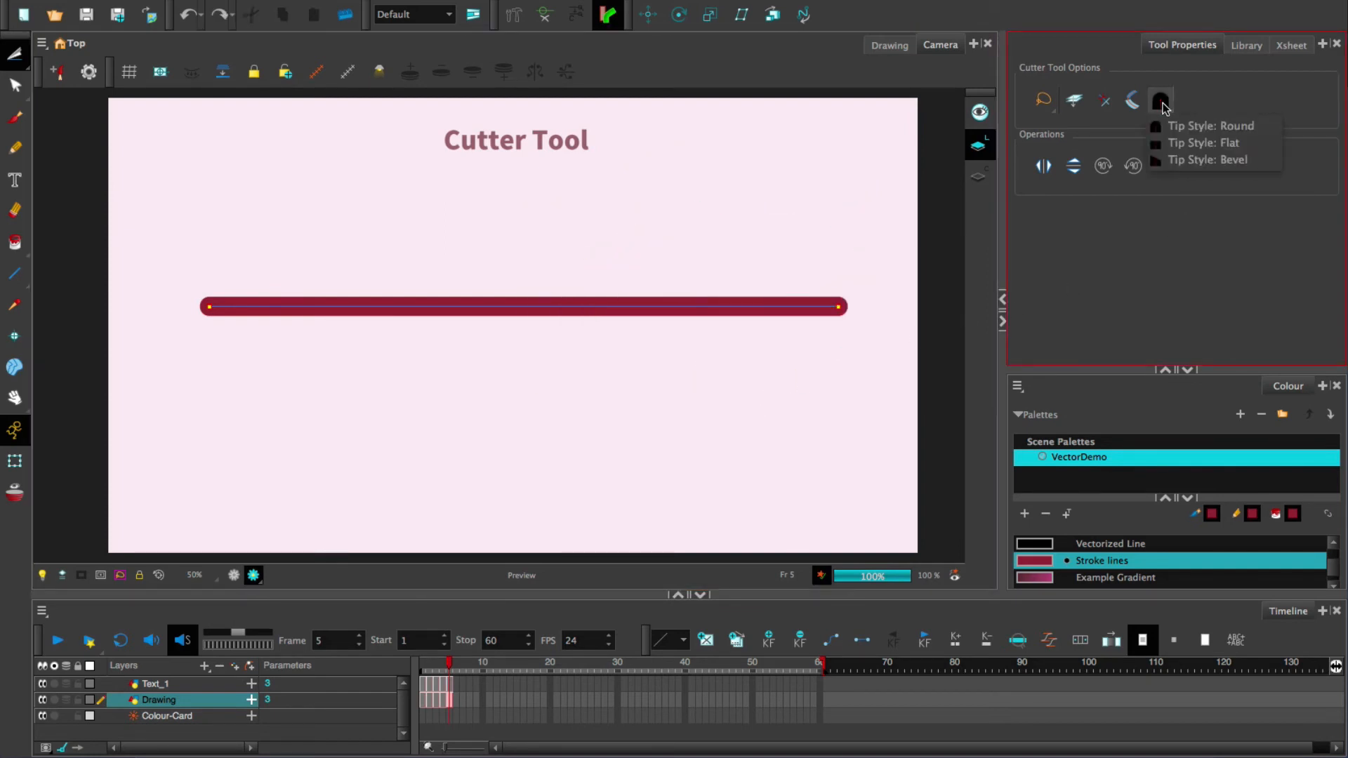
pyautogui.click(1201, 160)
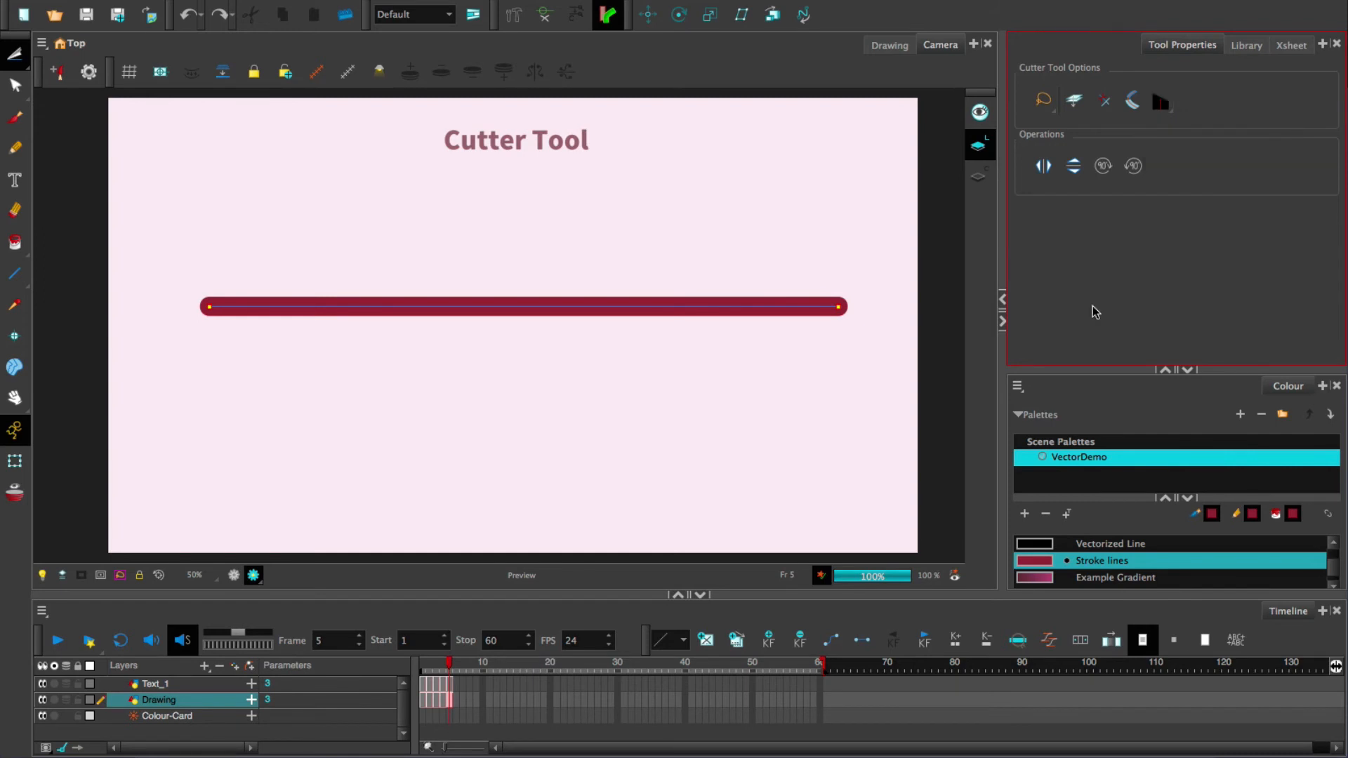
# - Enable Mouse Gesture Breaker Mode, break the red line, and lift its right piece above it
pyautogui.click(1131, 99)
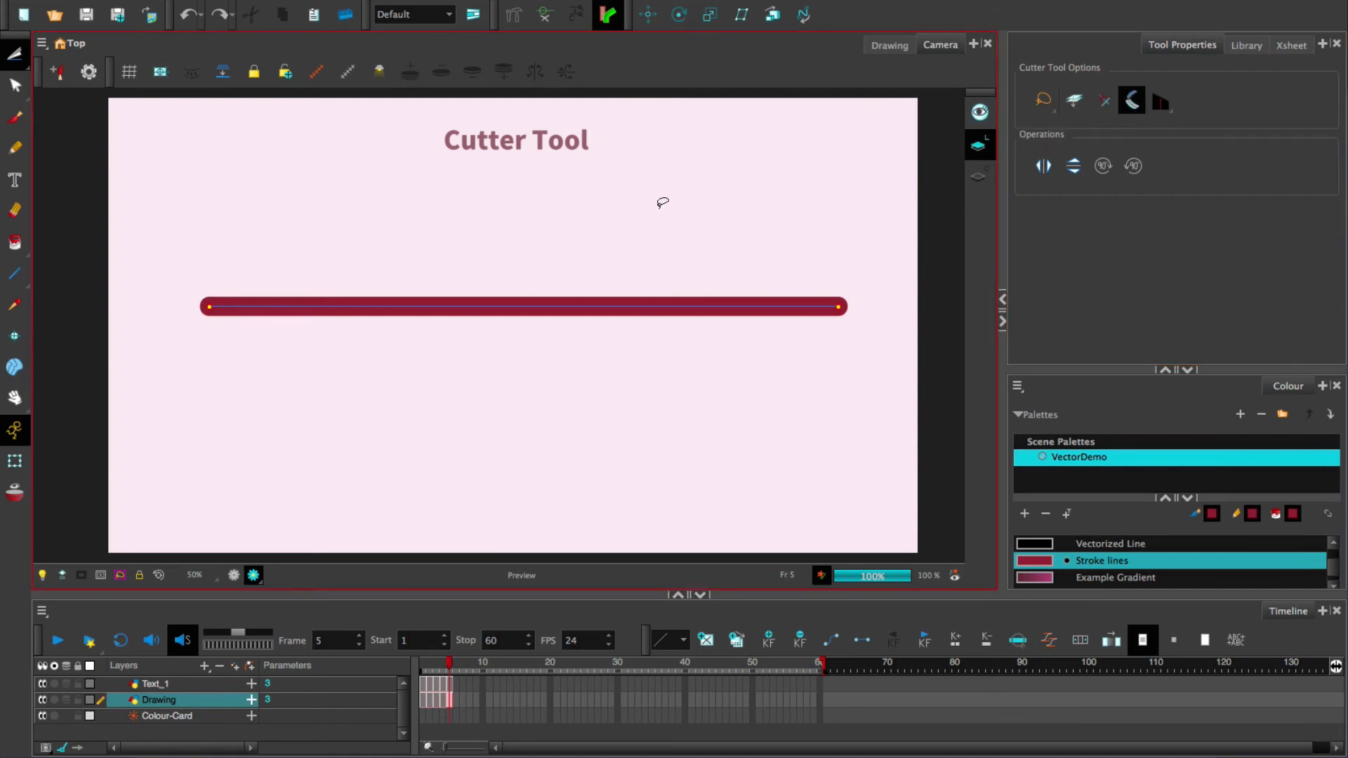
pyautogui.moveTo(546, 244); pyautogui.dragTo(505, 457)
pyautogui.click(15, 56)
pyautogui.click(63, 52)
pyautogui.click(580, 304)
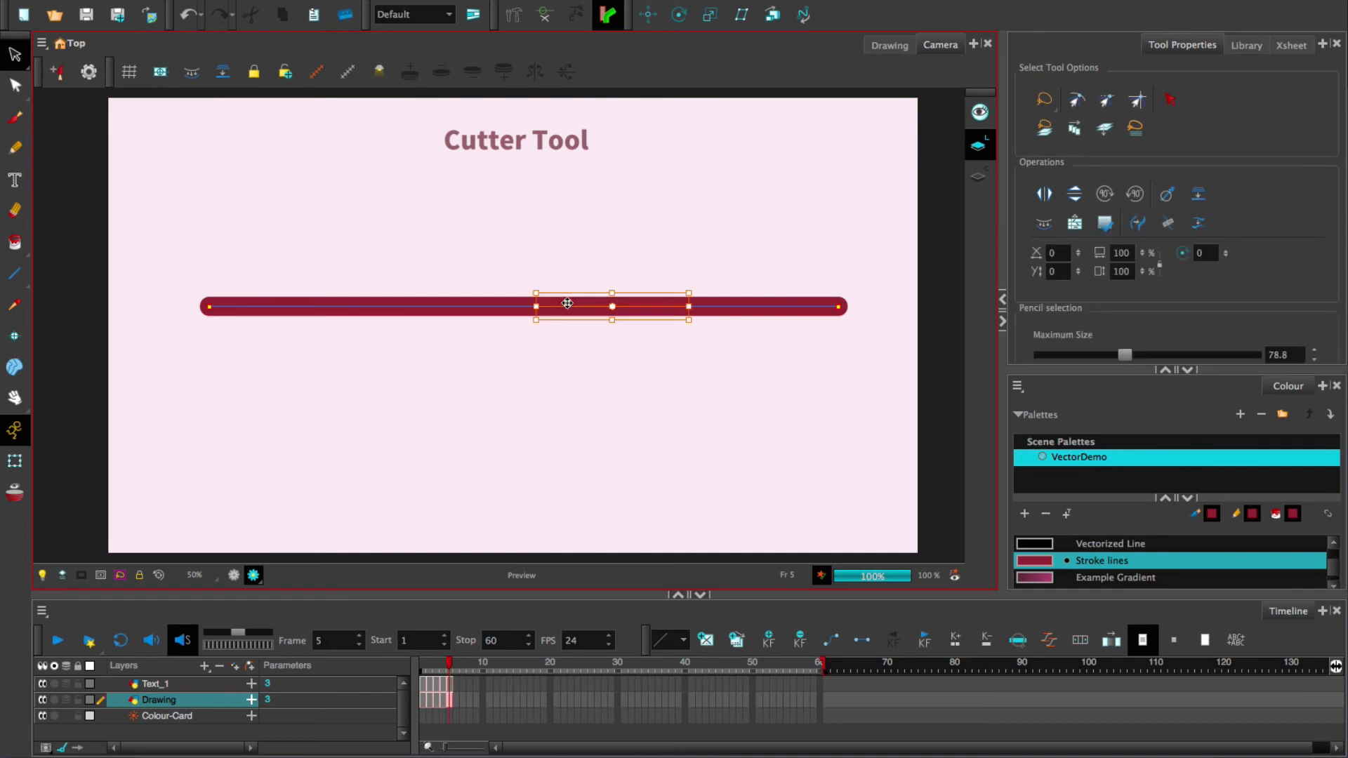
pyautogui.click(730, 304)
pyautogui.moveTo(791, 305); pyautogui.dragTo(800, 258)
# - Move the middle piece below the line, then undo both moves
pyautogui.click(632, 304)
pyautogui.moveTo(632, 304); pyautogui.dragTo(626, 371)
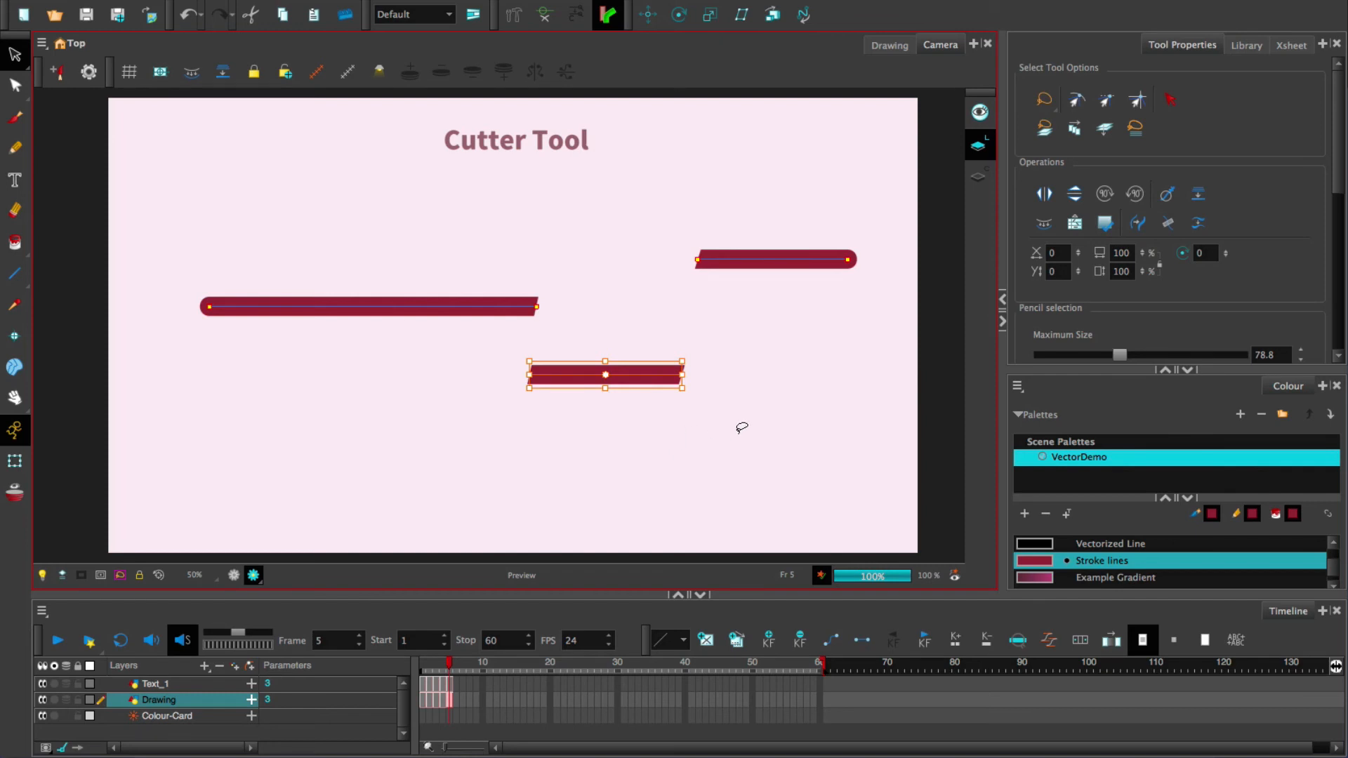
pyautogui.hotkey('ctrl', 'z')
pyautogui.hotkey('ctrl', 'z')
pyautogui.hotkey('alt', 't')
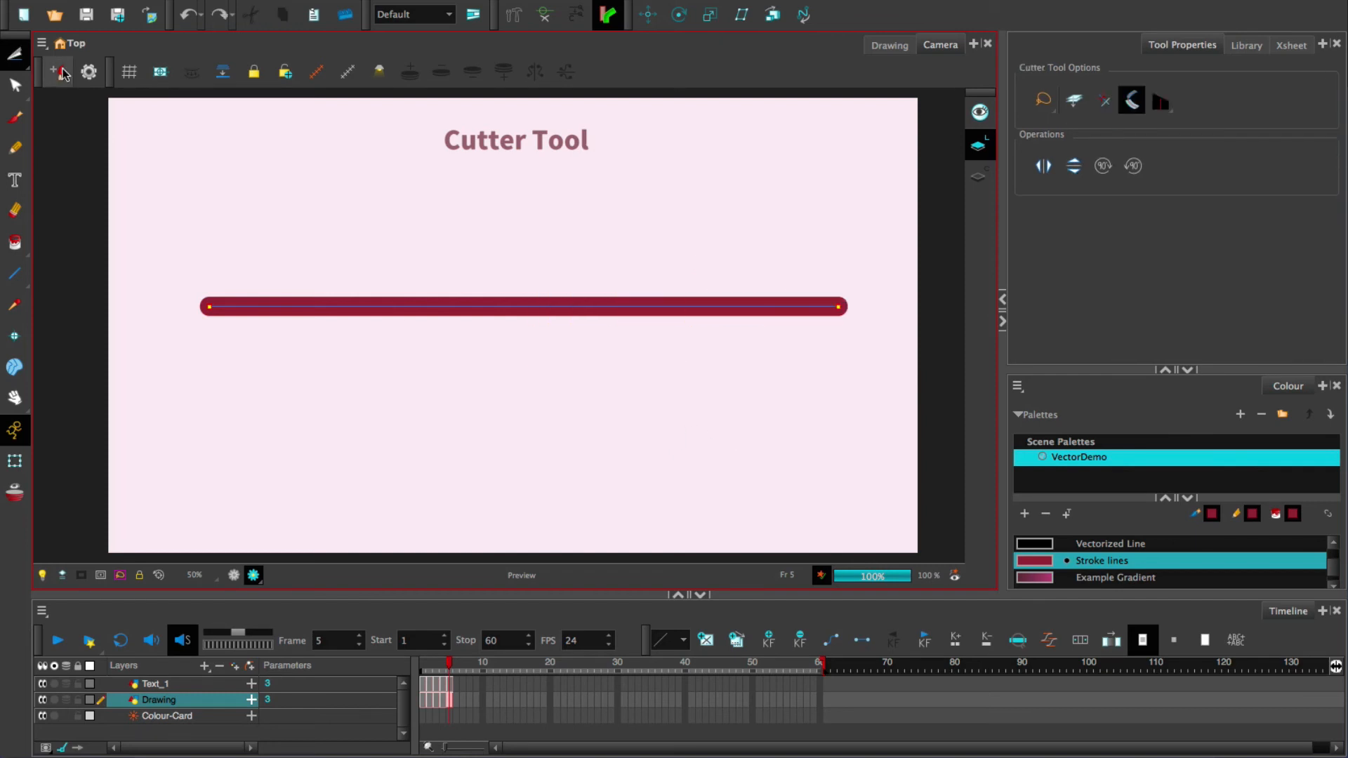
# - Set the Cutter to Mouse Gesture Cutter mode, then make the Pencil the active tool
pyautogui.click(1131, 102)
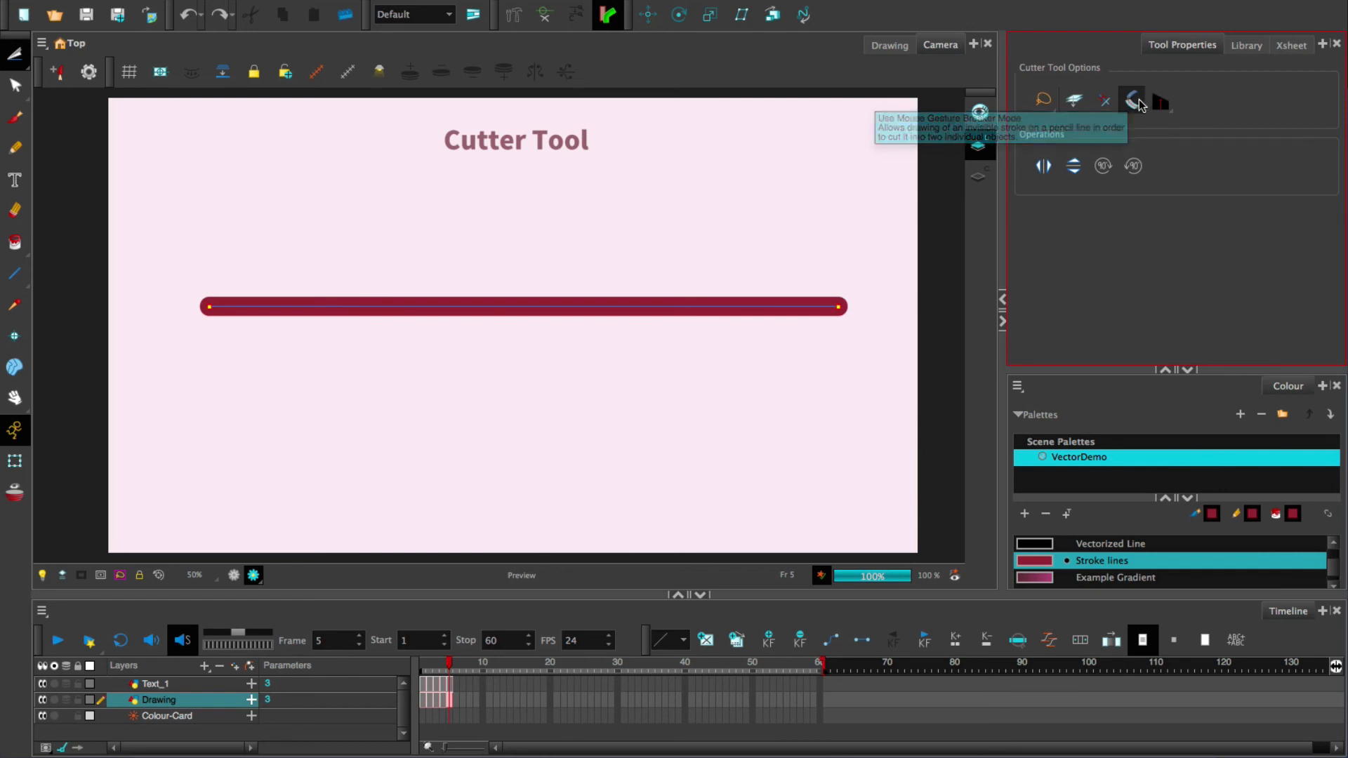
pyautogui.click(1103, 103)
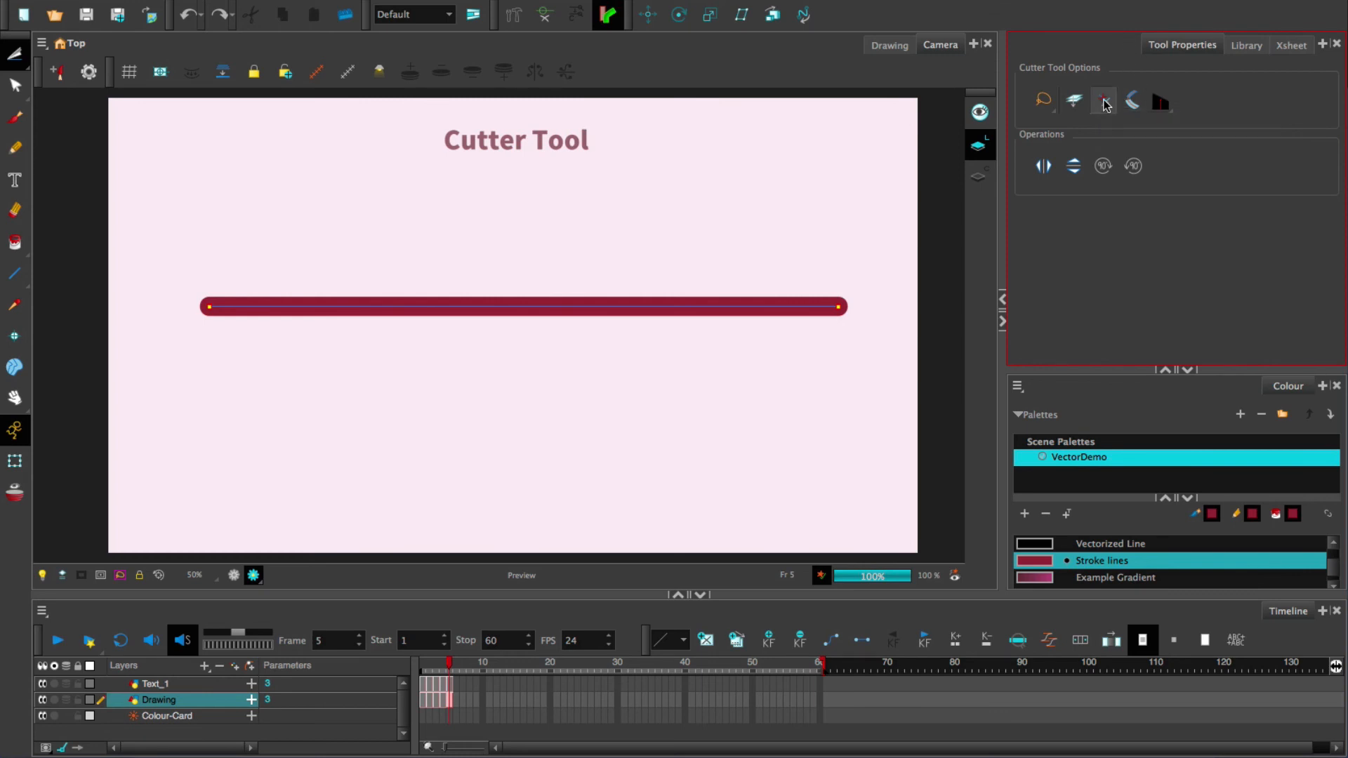
pyautogui.scroll(-3, 572, 351)
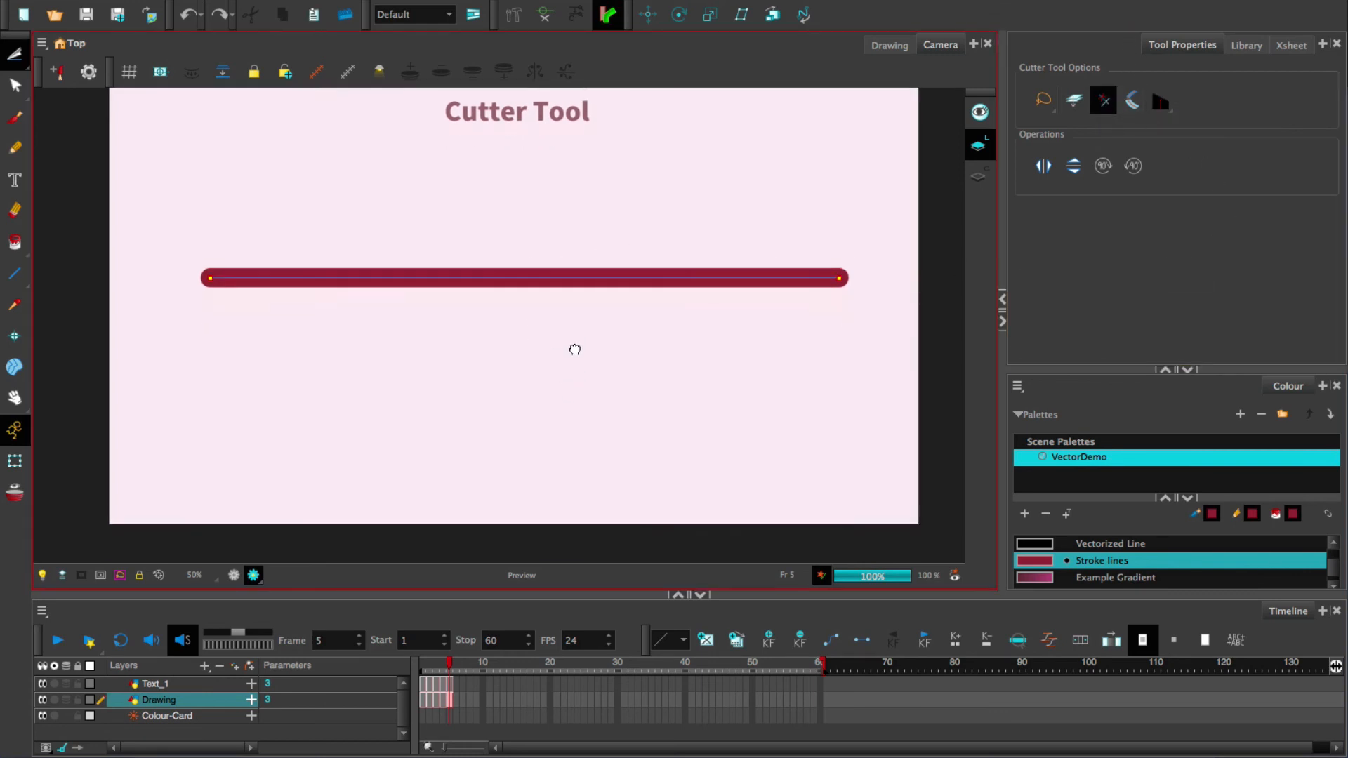
pyautogui.click(14, 147)
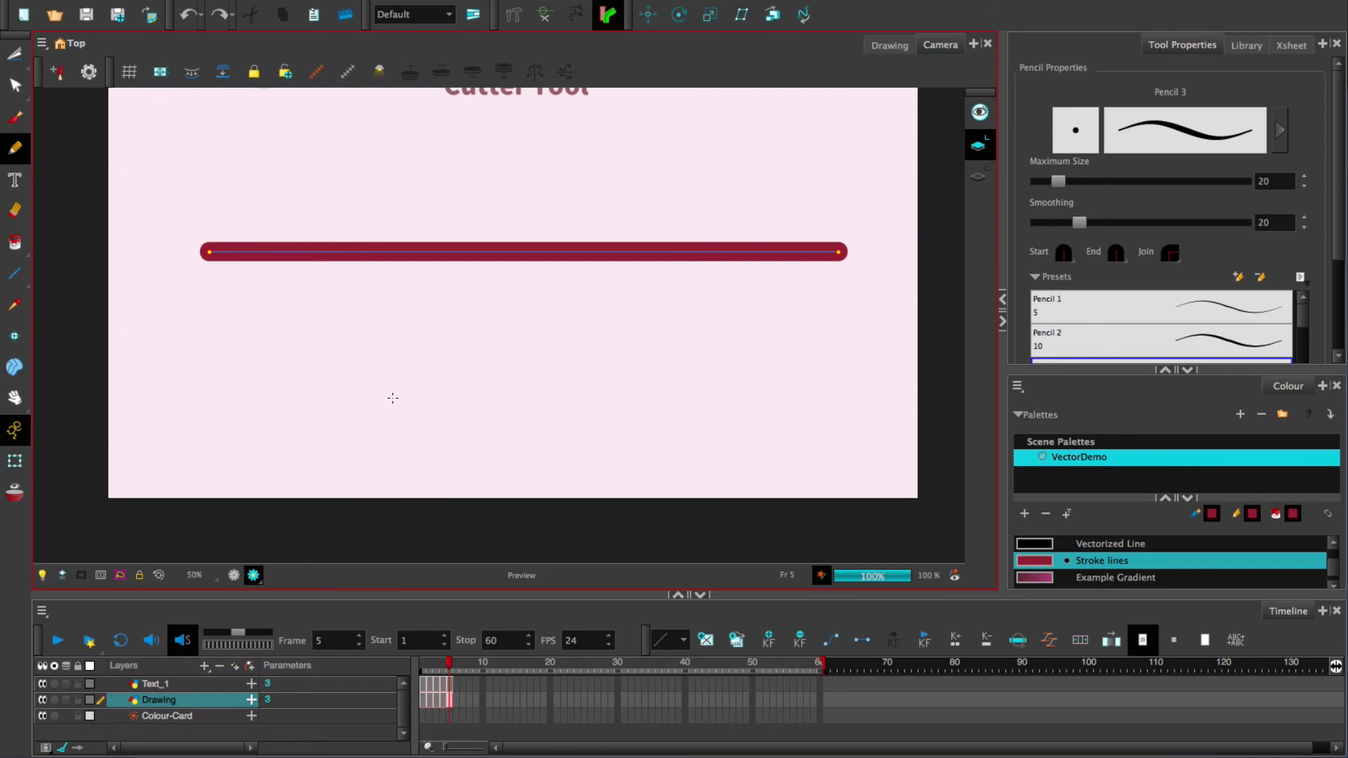
# - Draw an inverted-V pencil stroke below the red line and cut away its overshooting tip
pyautogui.moveTo(392, 398)
pyautogui.mouseDown()
pyautogui.moveTo(462, 353)
pyautogui.moveTo(598, 409)
pyautogui.mouseUp()
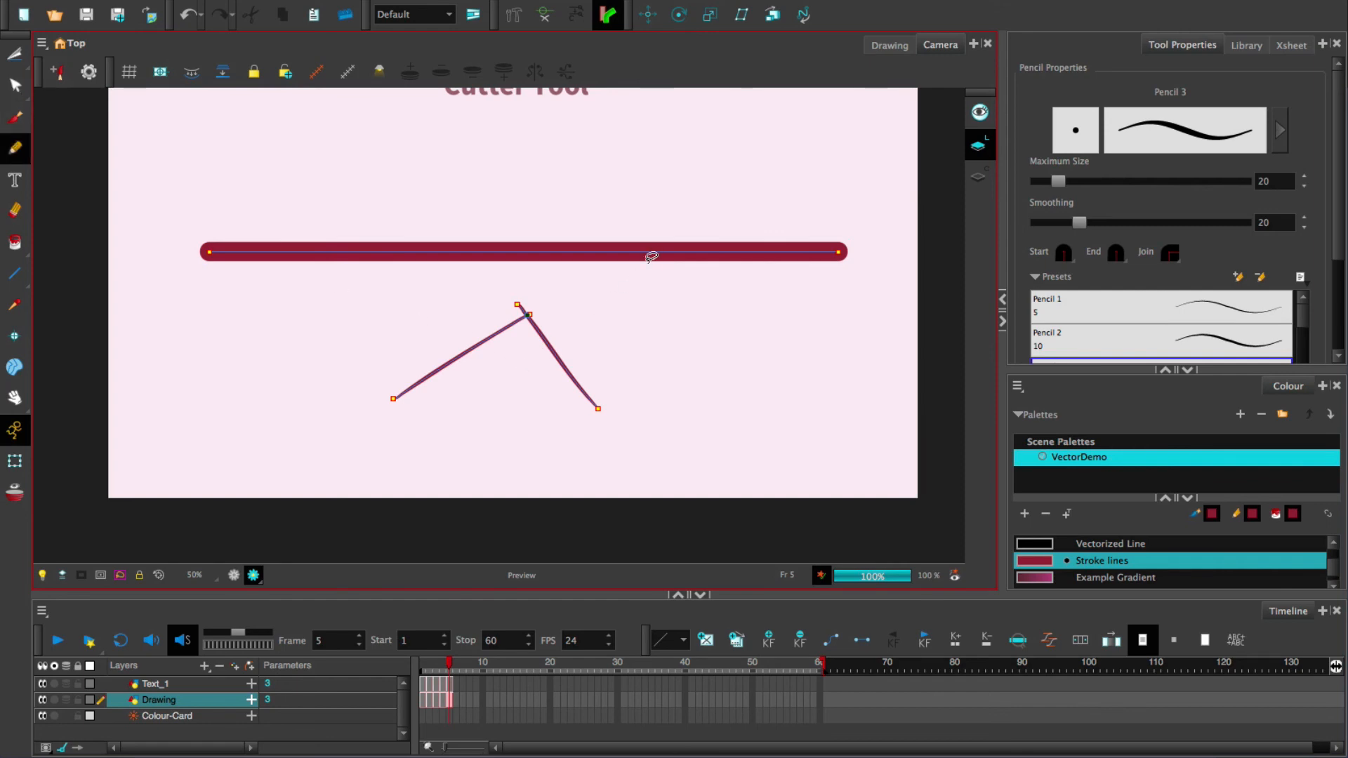
pyautogui.scroll(4, 505, 335)
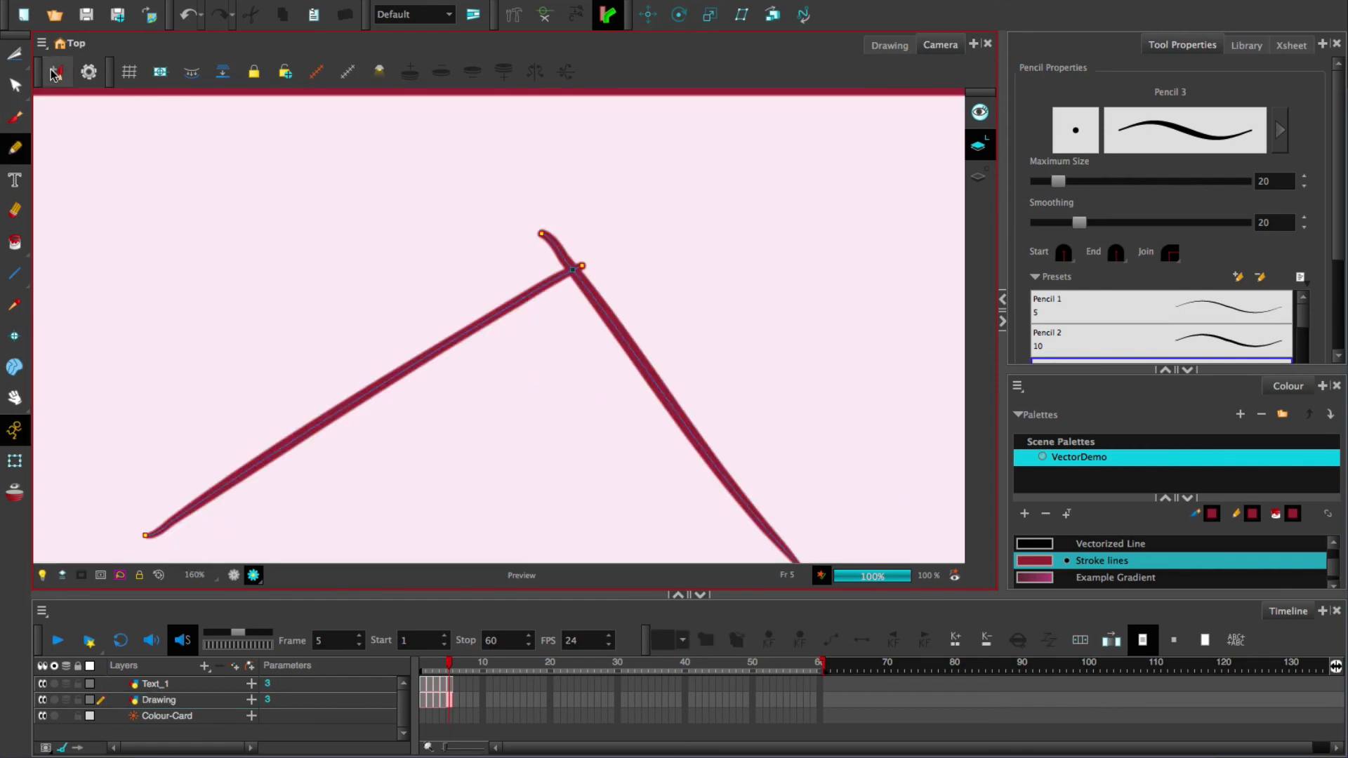
pyautogui.click(15, 54)
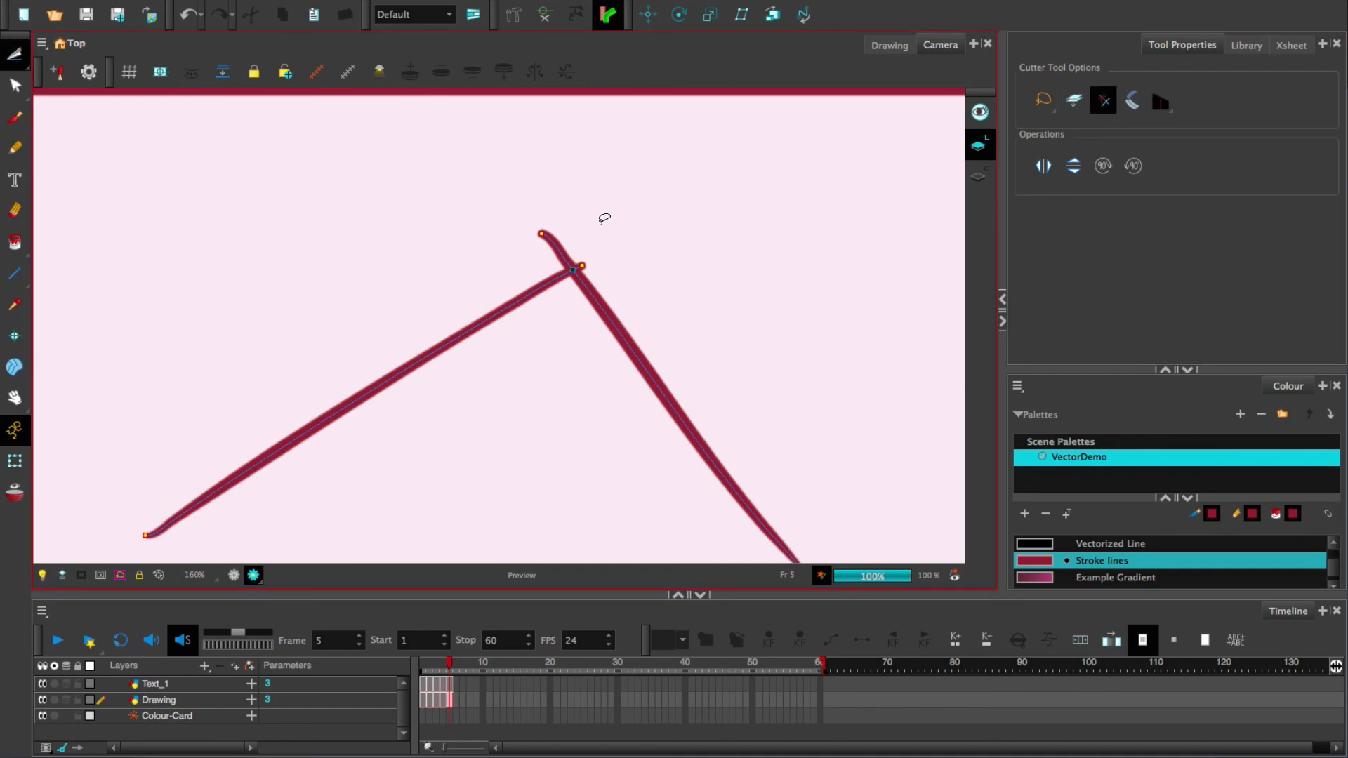
pyautogui.moveTo(596, 226); pyautogui.dragTo(353, 340)
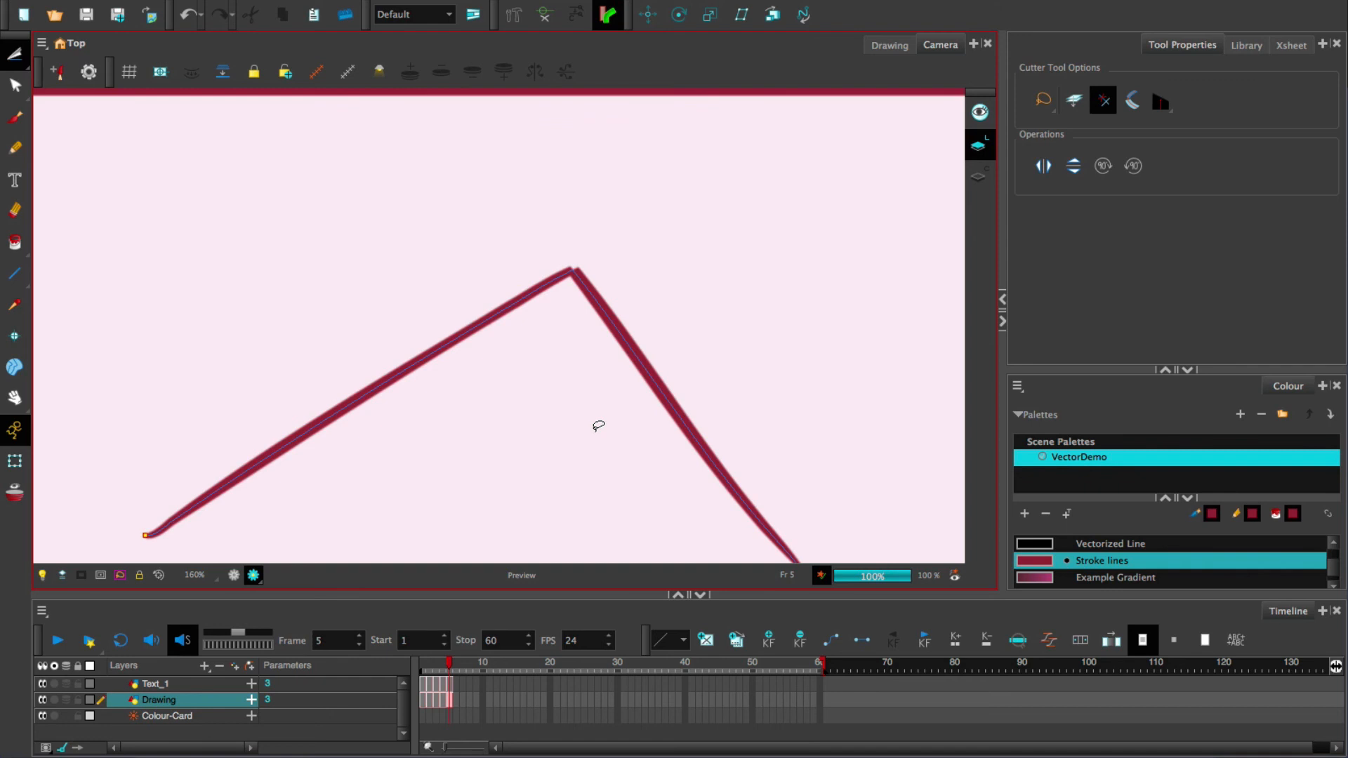
pyautogui.scroll(2, 598, 425)
pyautogui.scroll(-6, 599, 425)
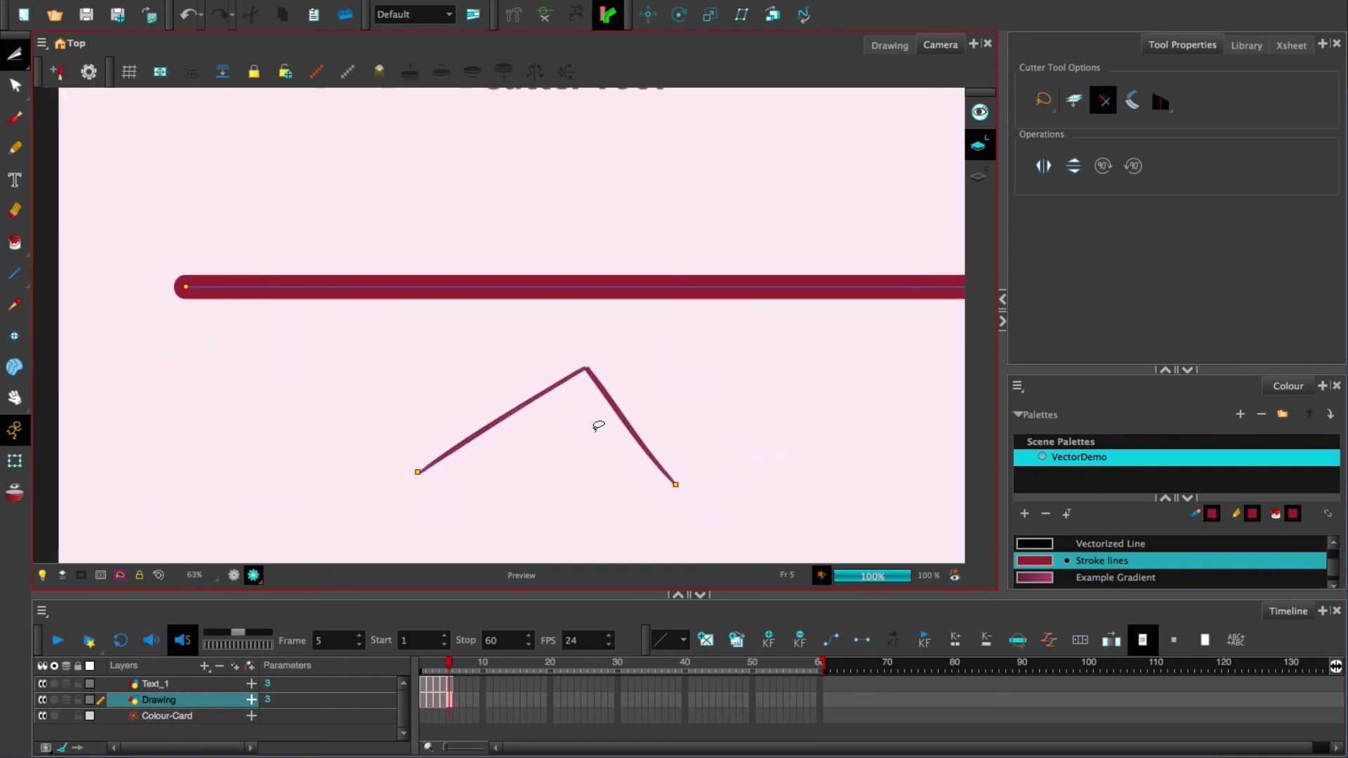
pyautogui.scroll(-2, 598, 425)
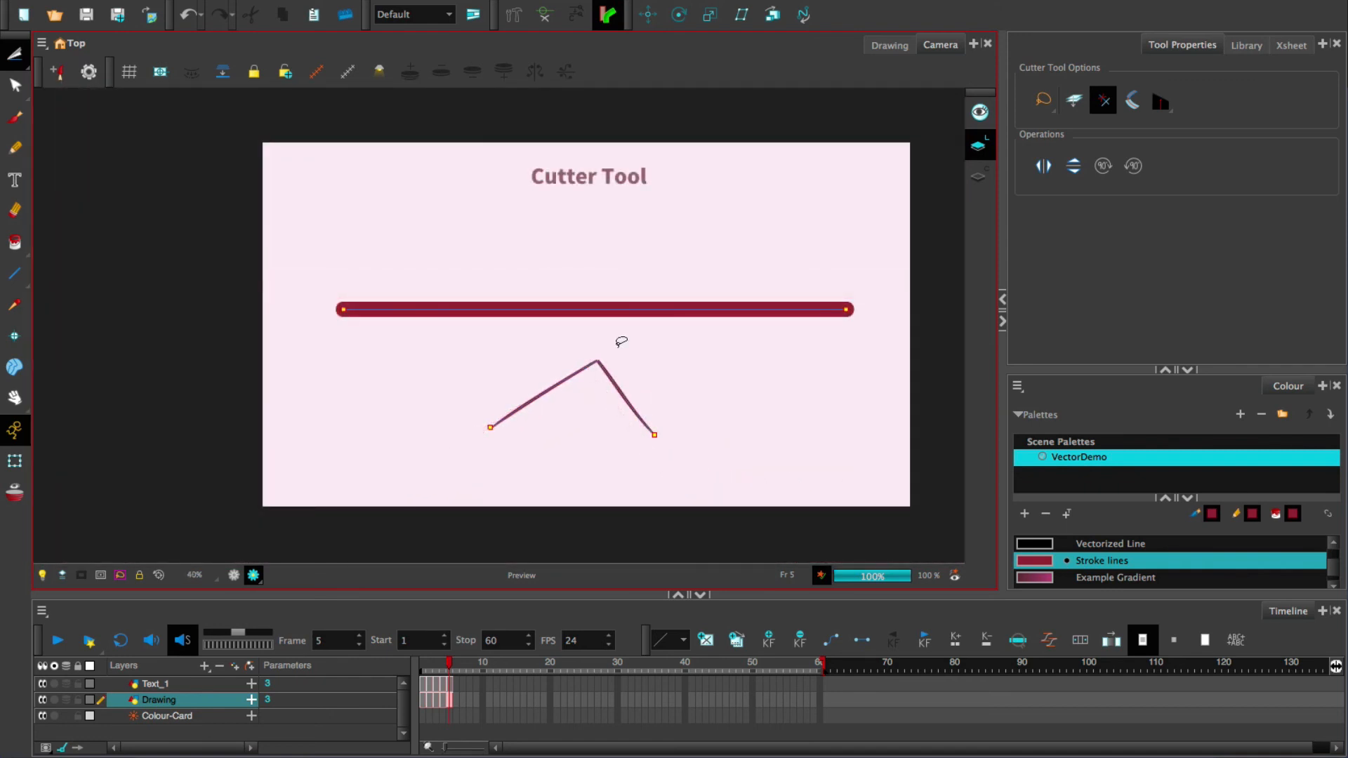